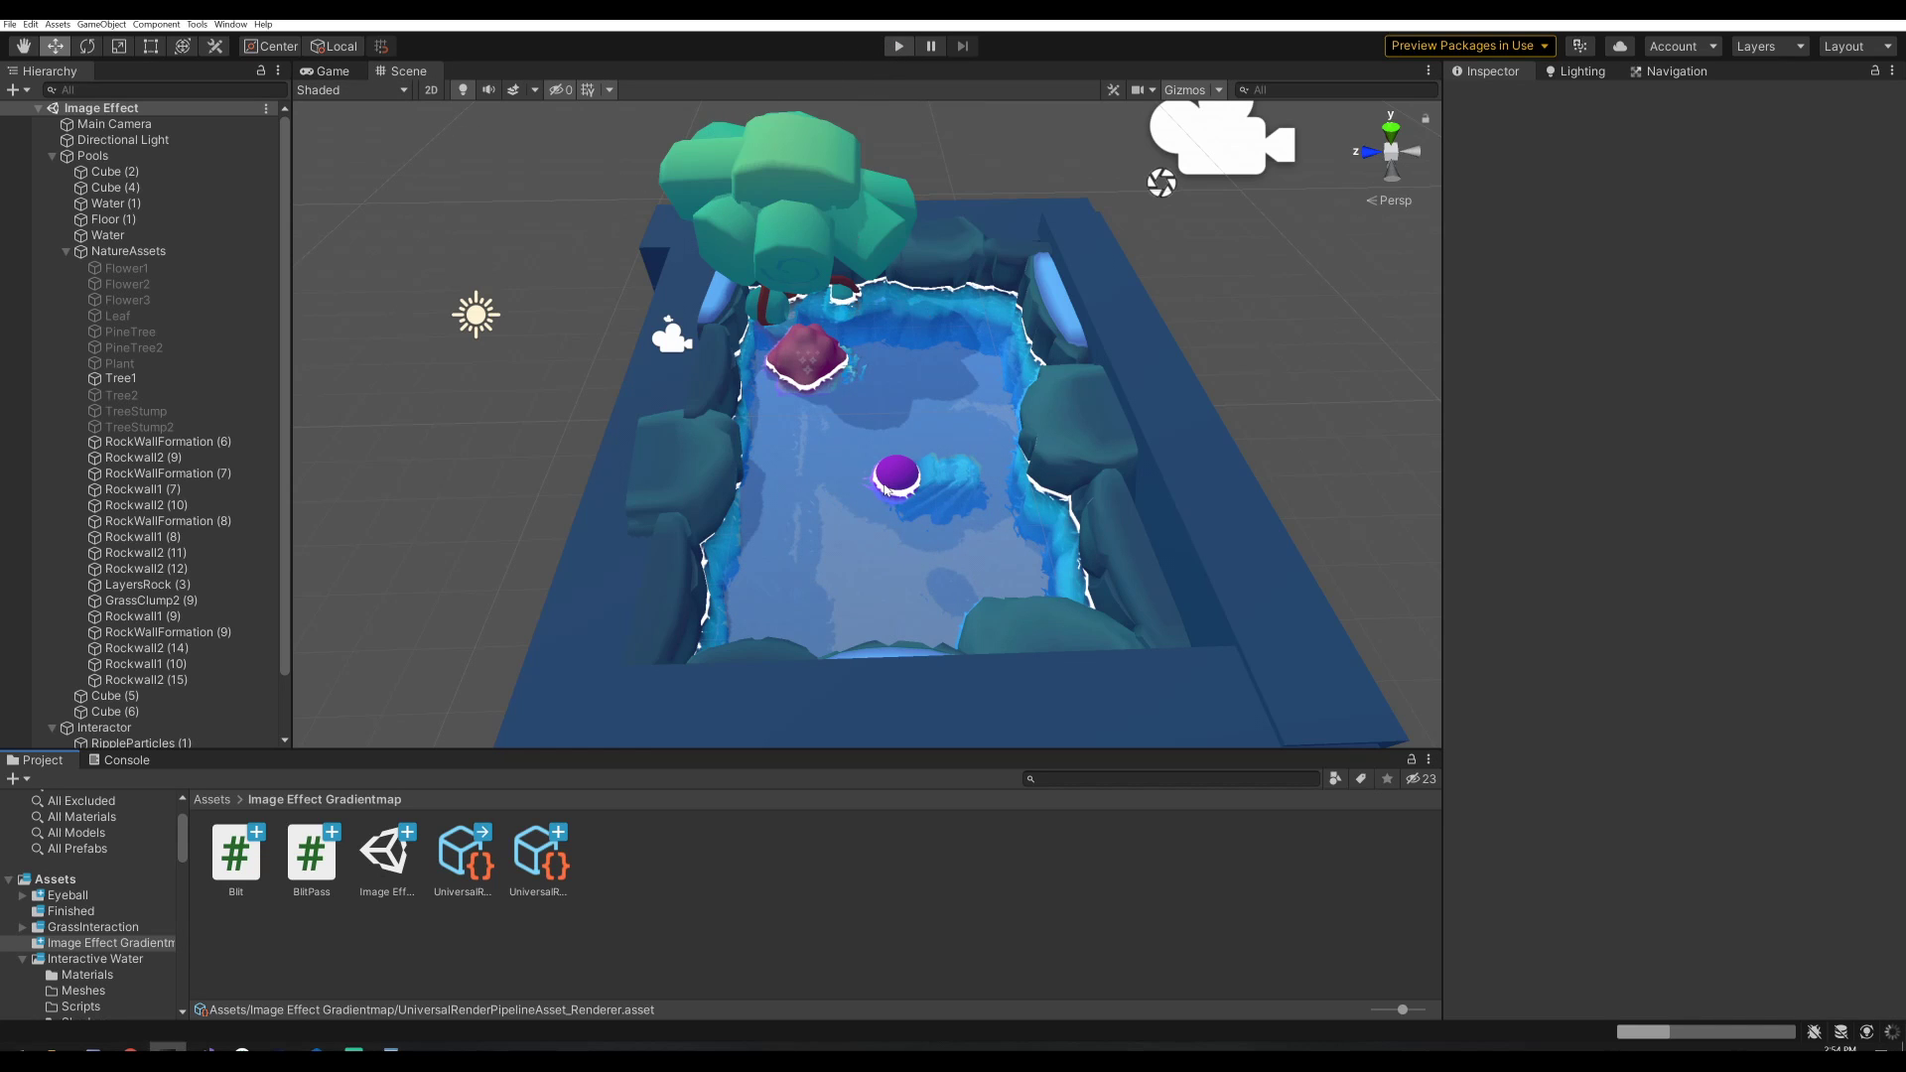
Preview the scene in Play mode, then compare the pipeline asset and renderer settings.
key("ctrl+p")
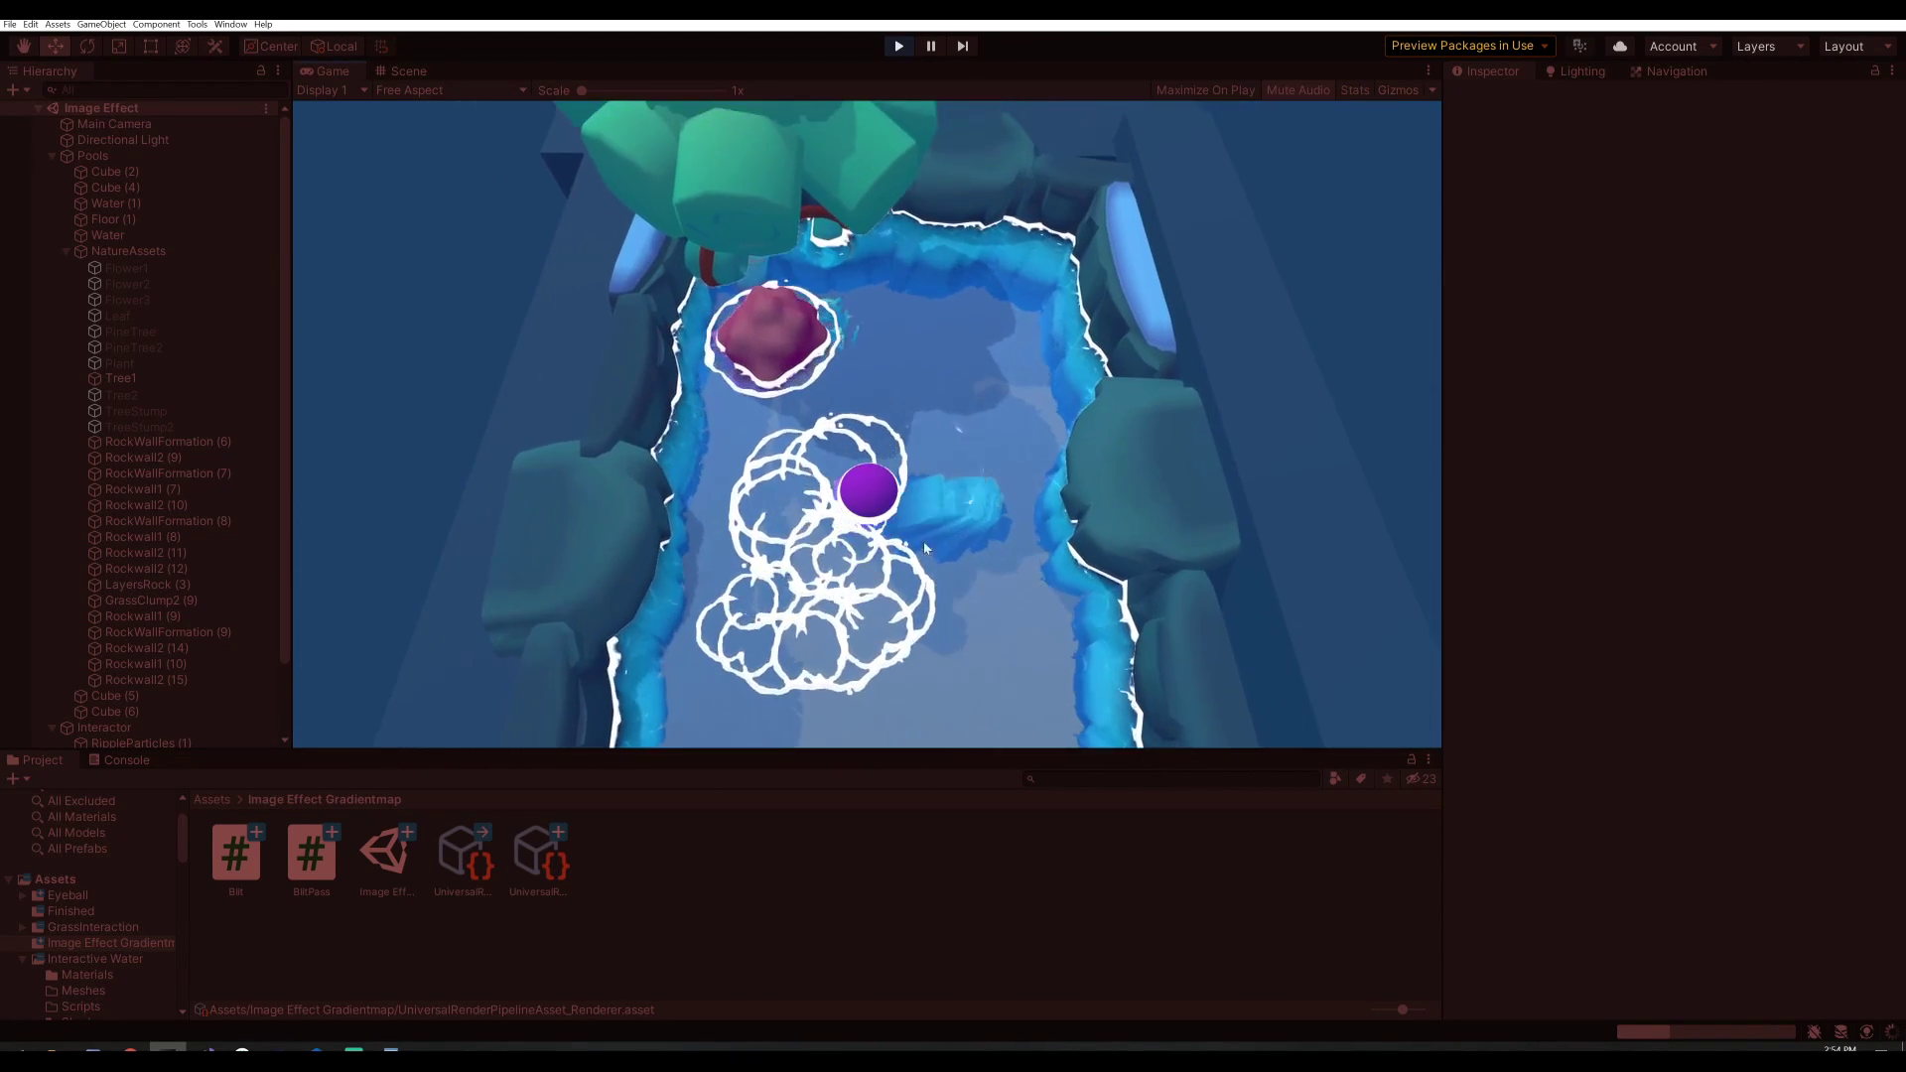
key("ctrl+p")
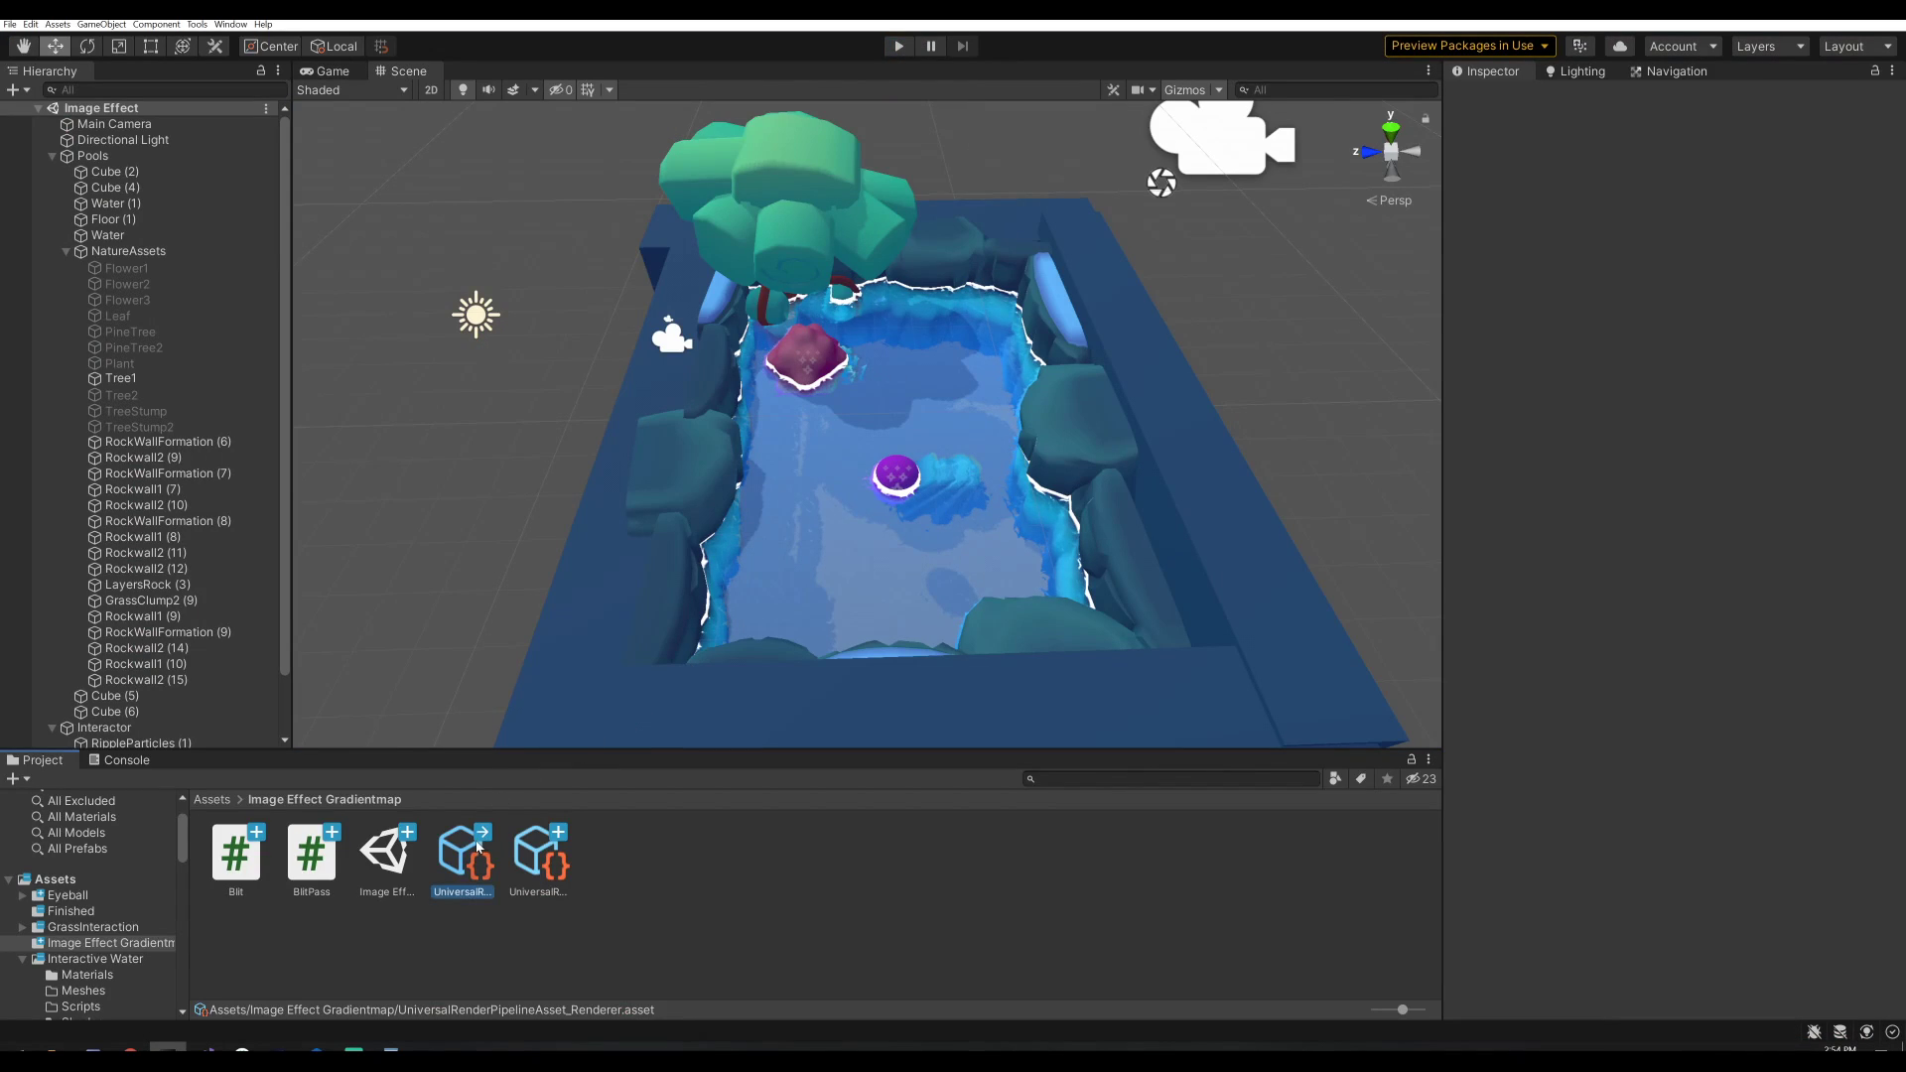
left_click(534, 880)
key("Left")
key("Right")
key("Left")
key("Right")
key("Left")
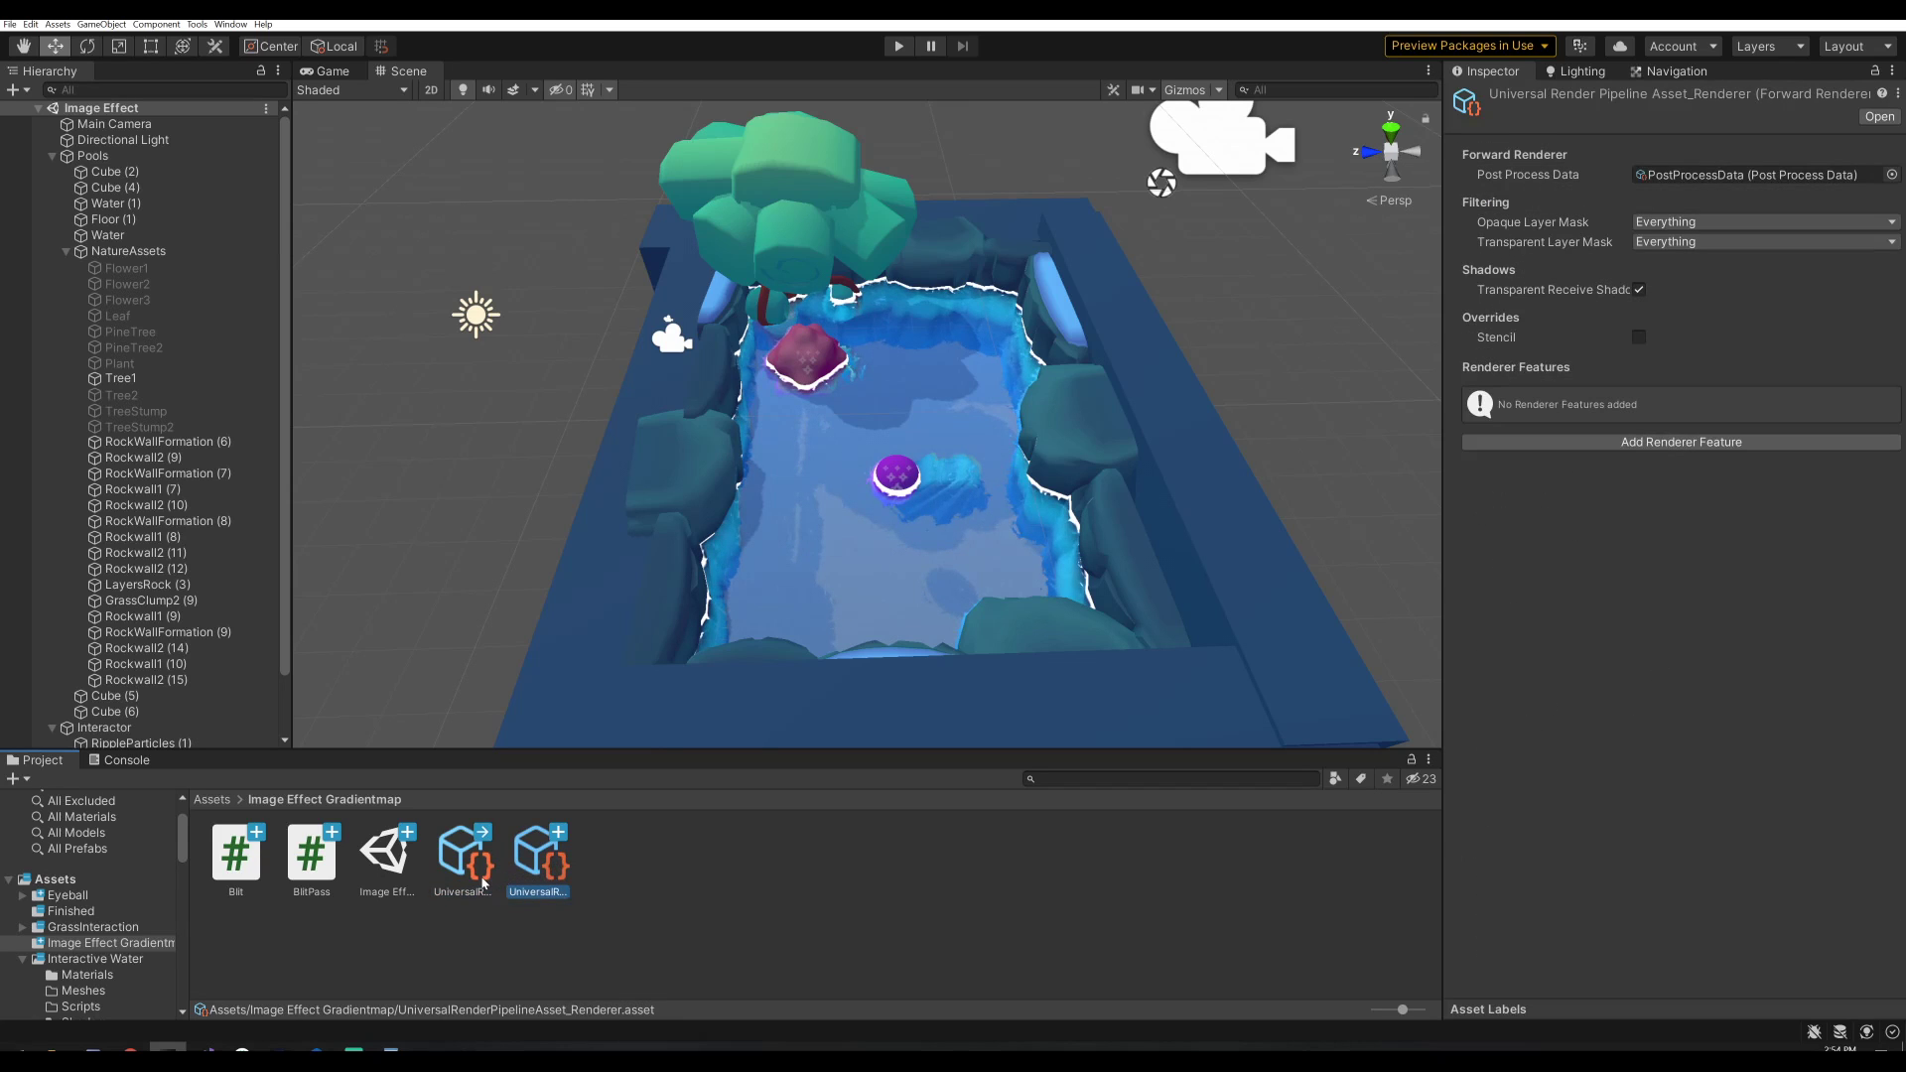
key("Right")
key("Left")
key("Left")
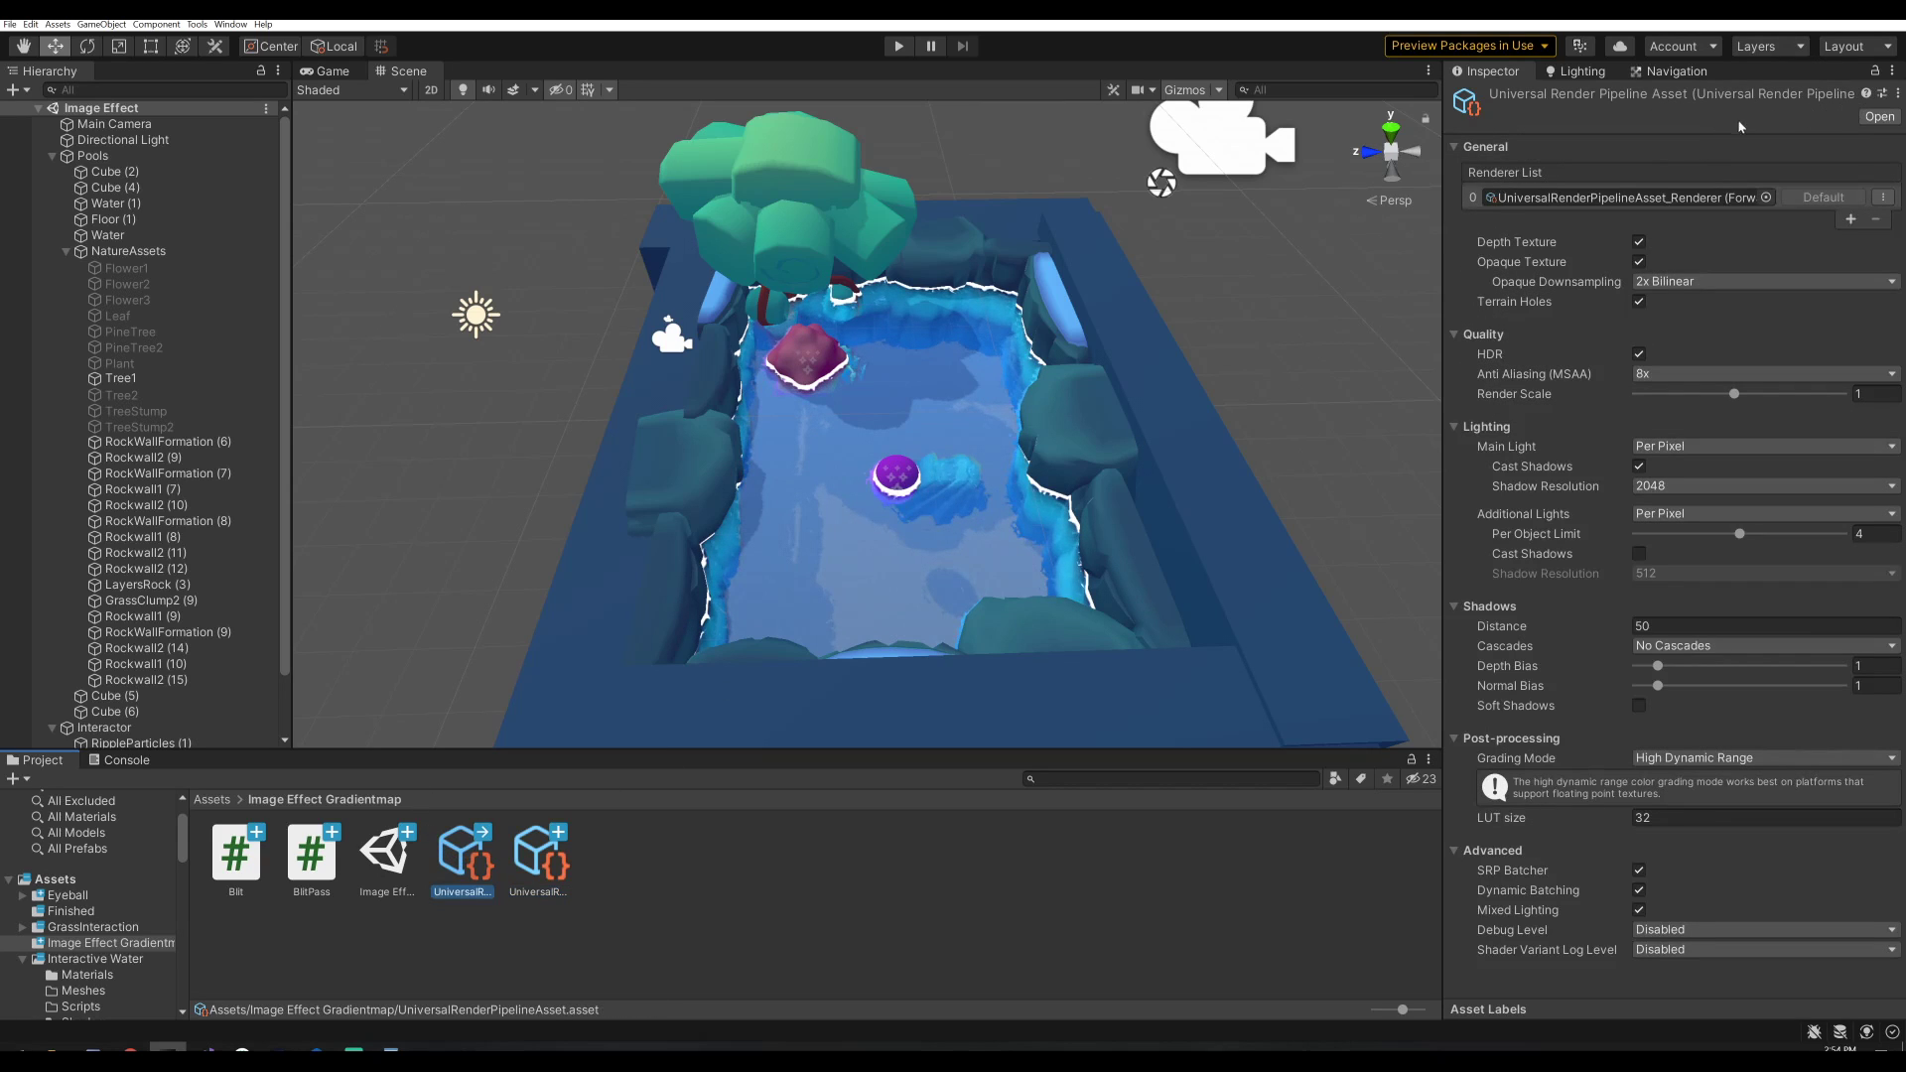
left_click(887, 879)
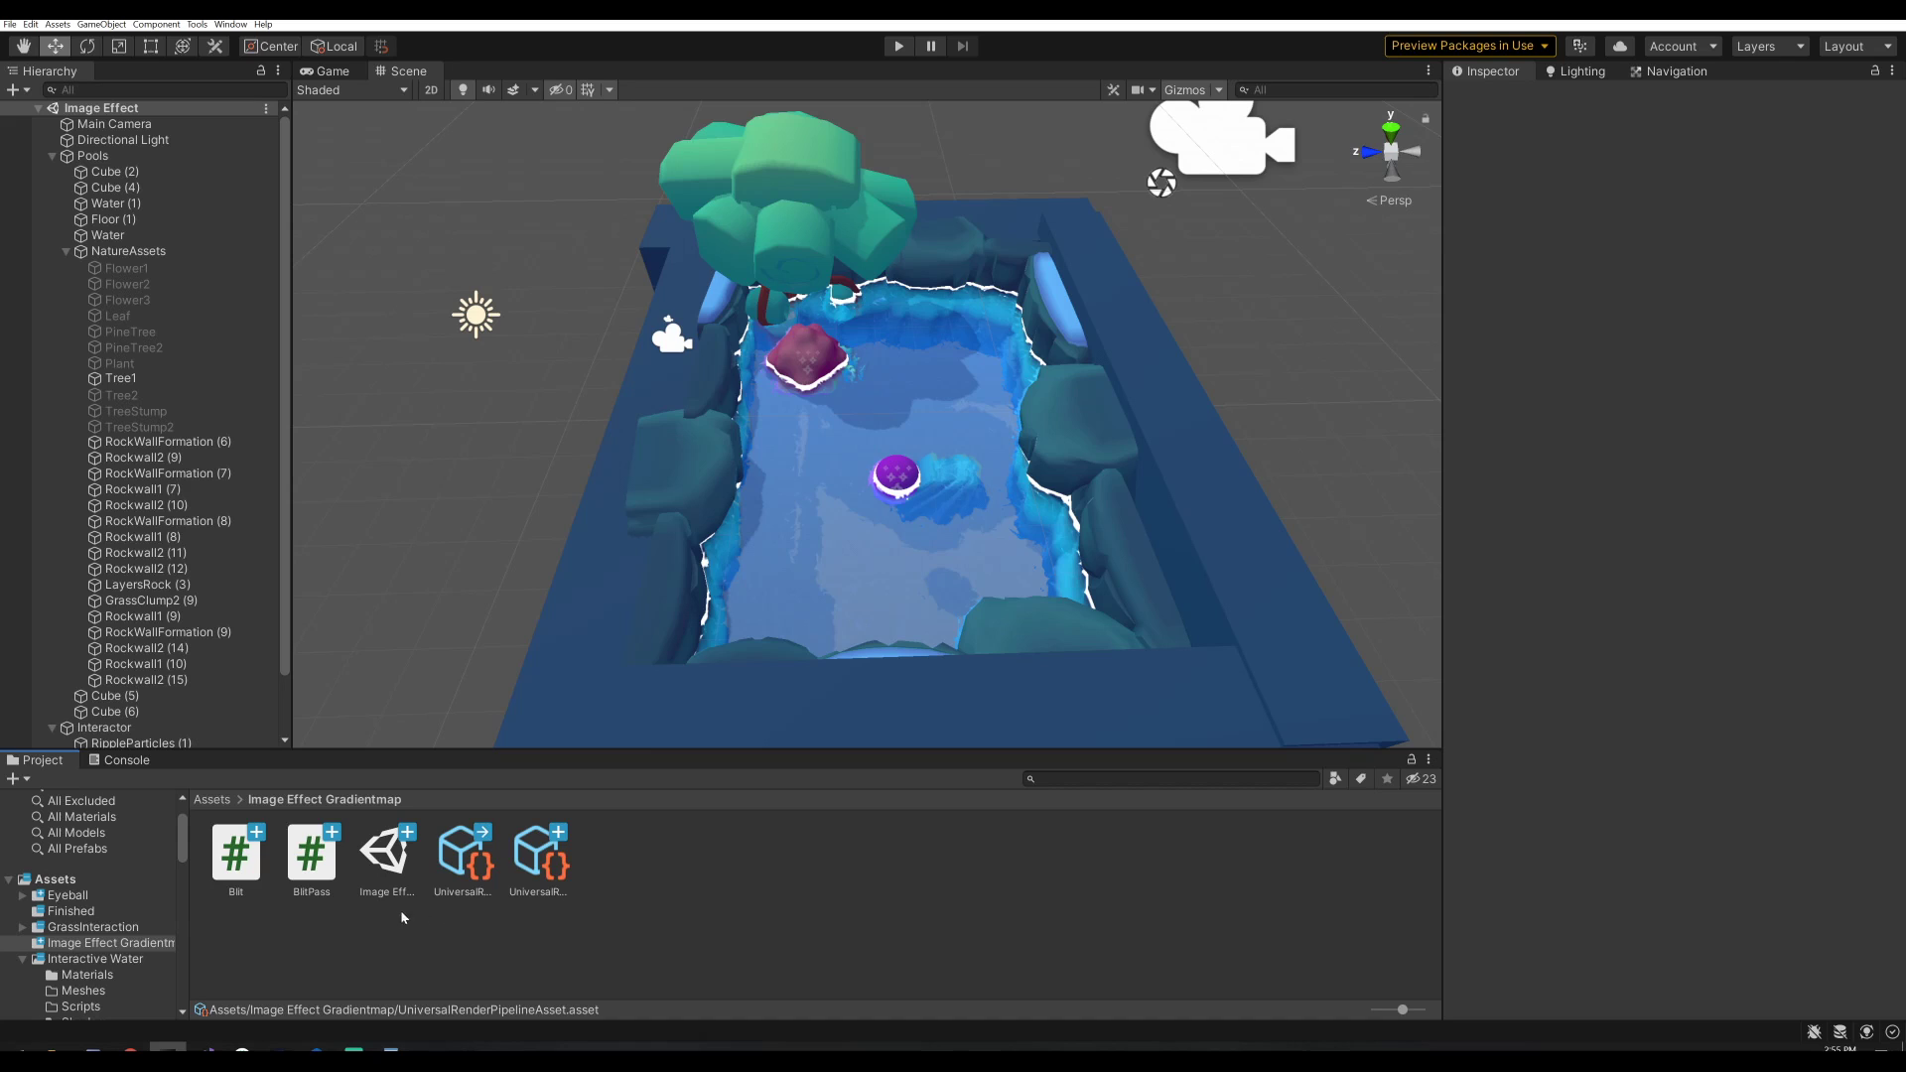
Read the Blit and BlitPass script sources in the Inspector.
left_click(235, 854)
left_click(303, 864)
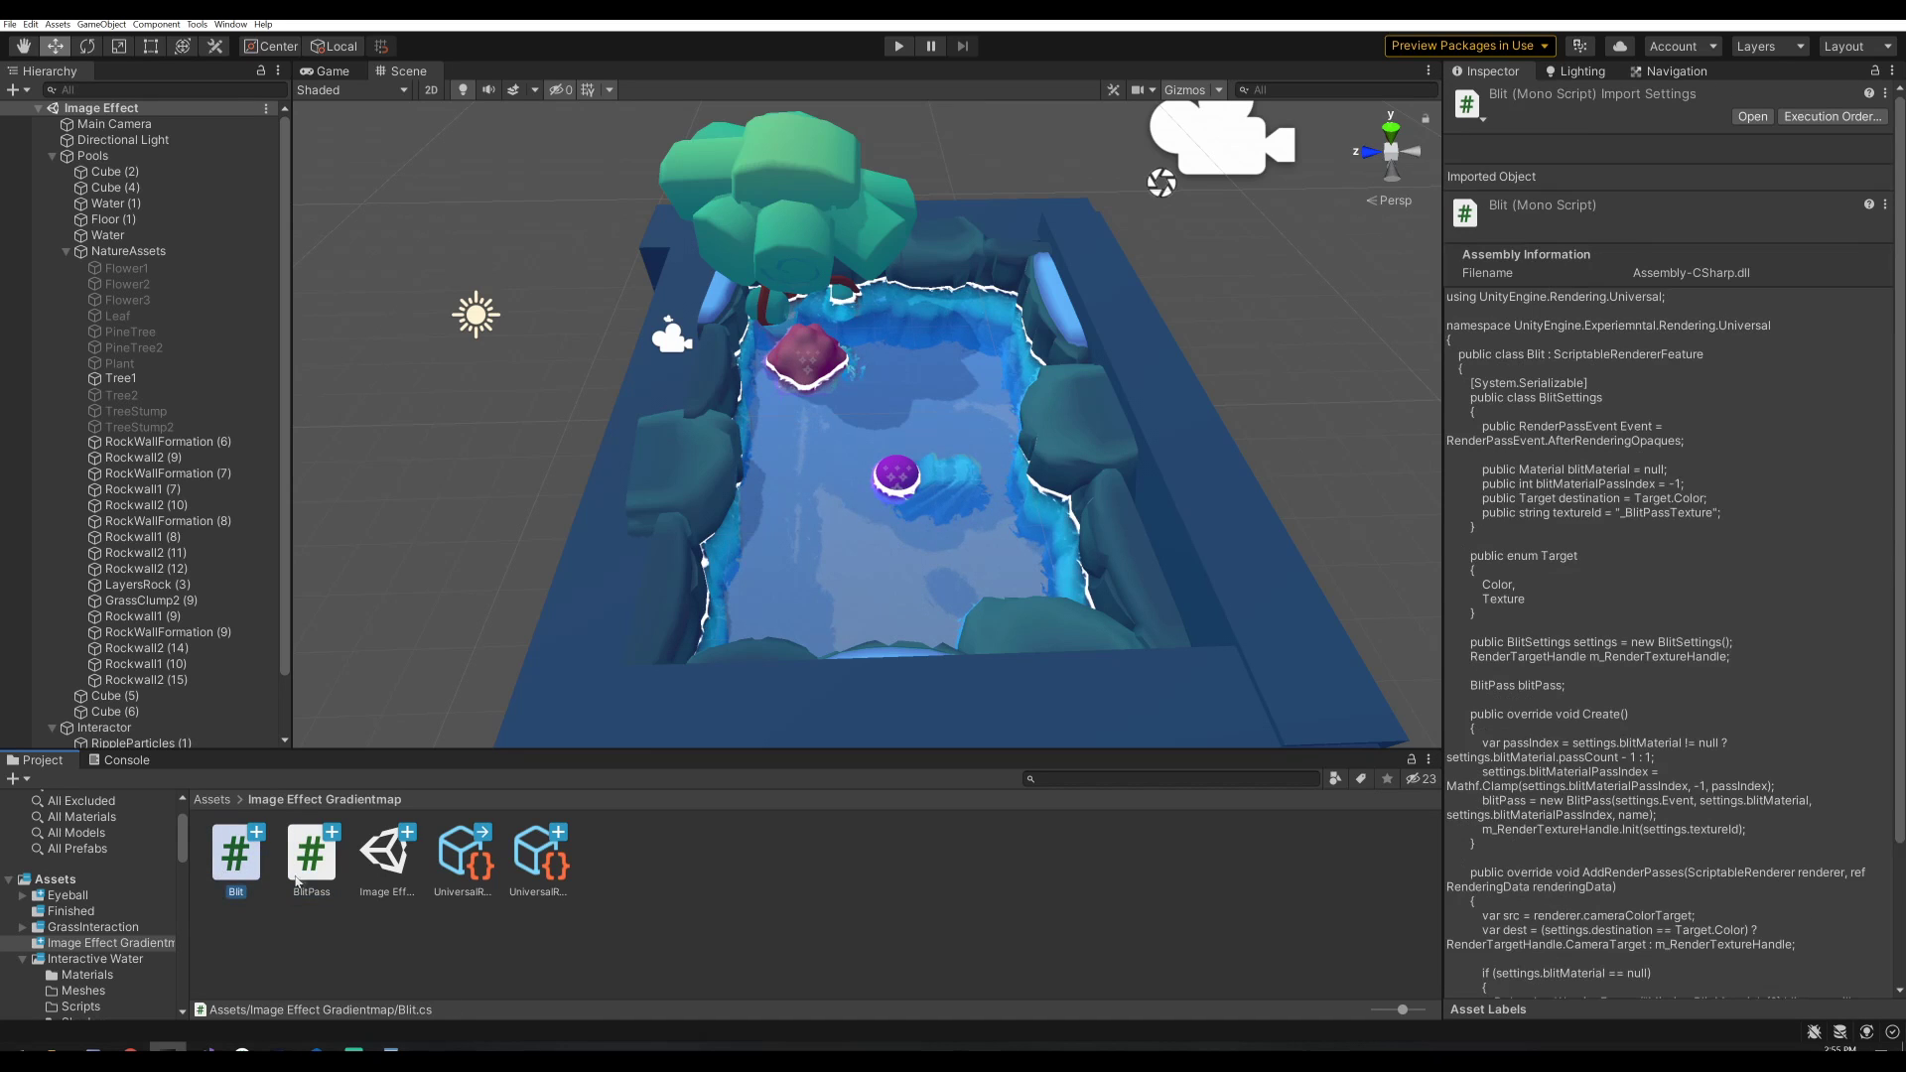
left_click(249, 872)
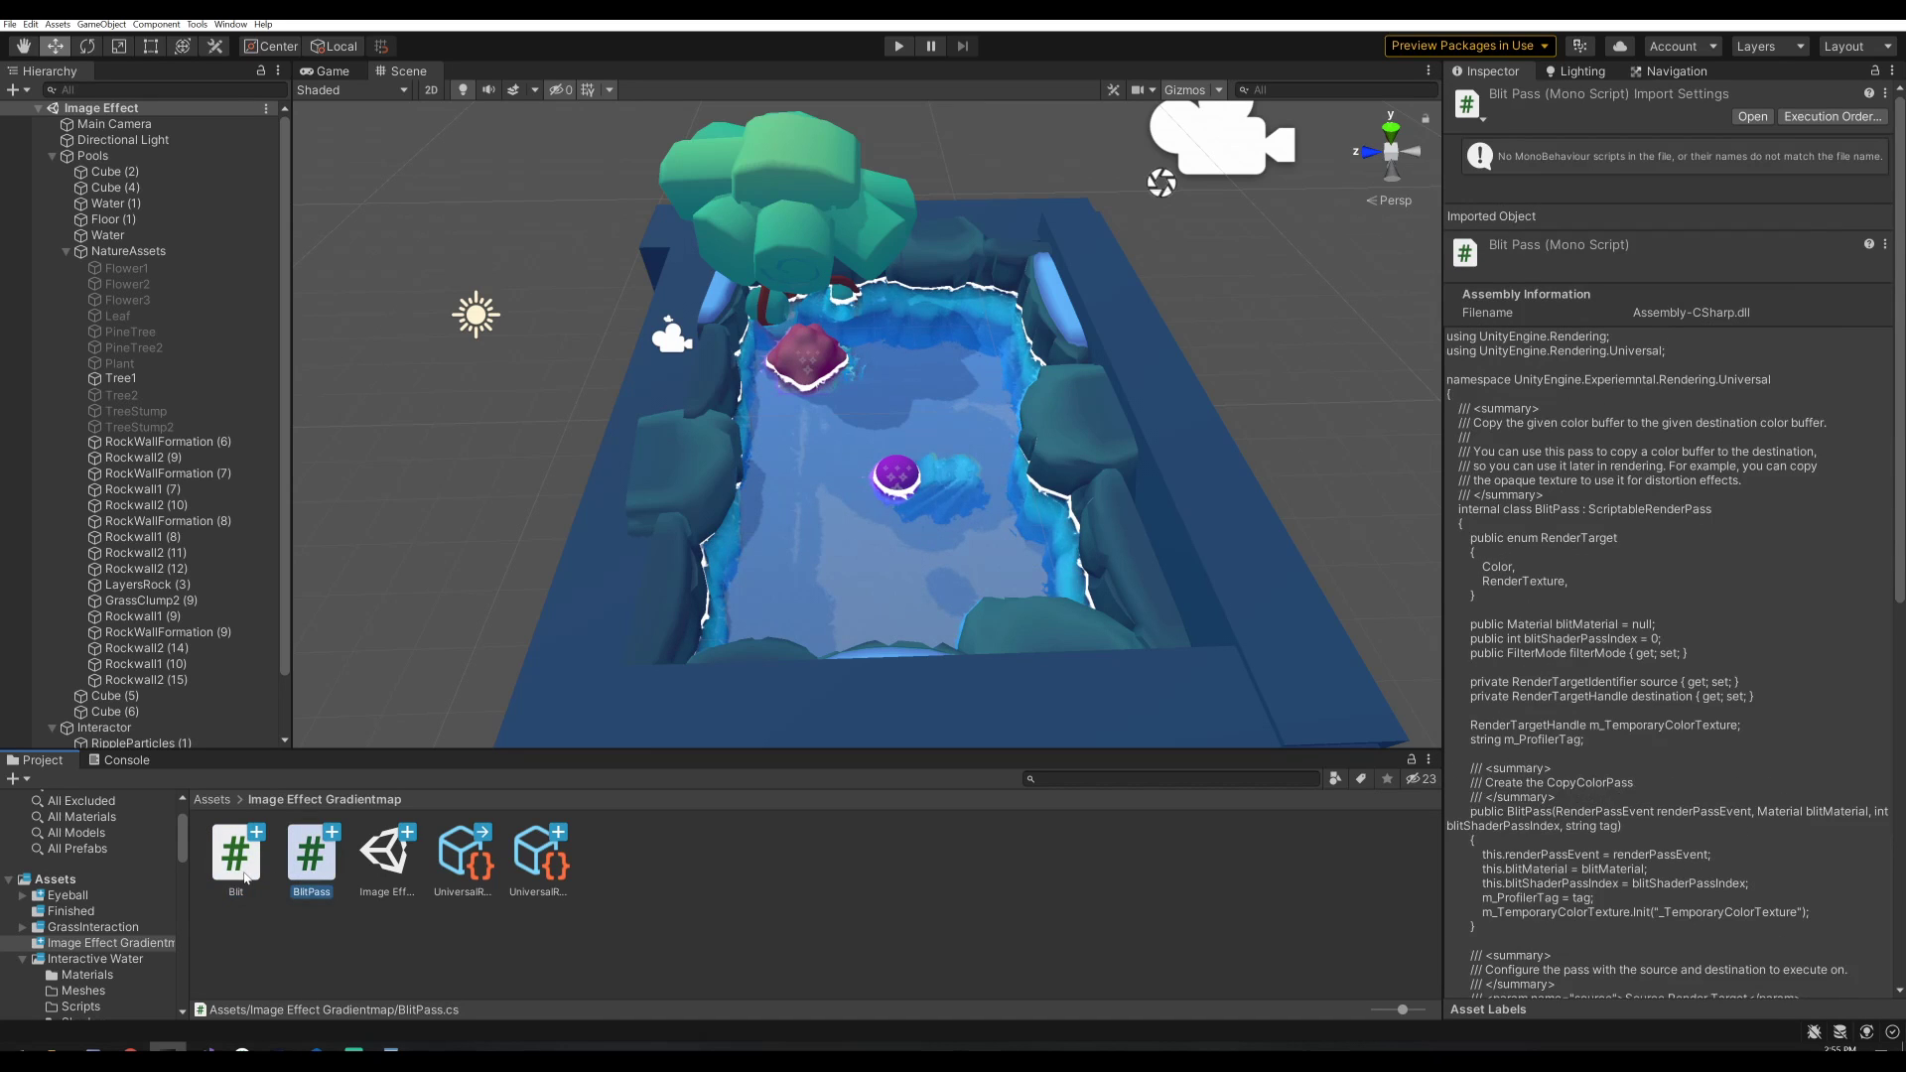
left_click(311, 874)
left_click(250, 886)
left_click(309, 878)
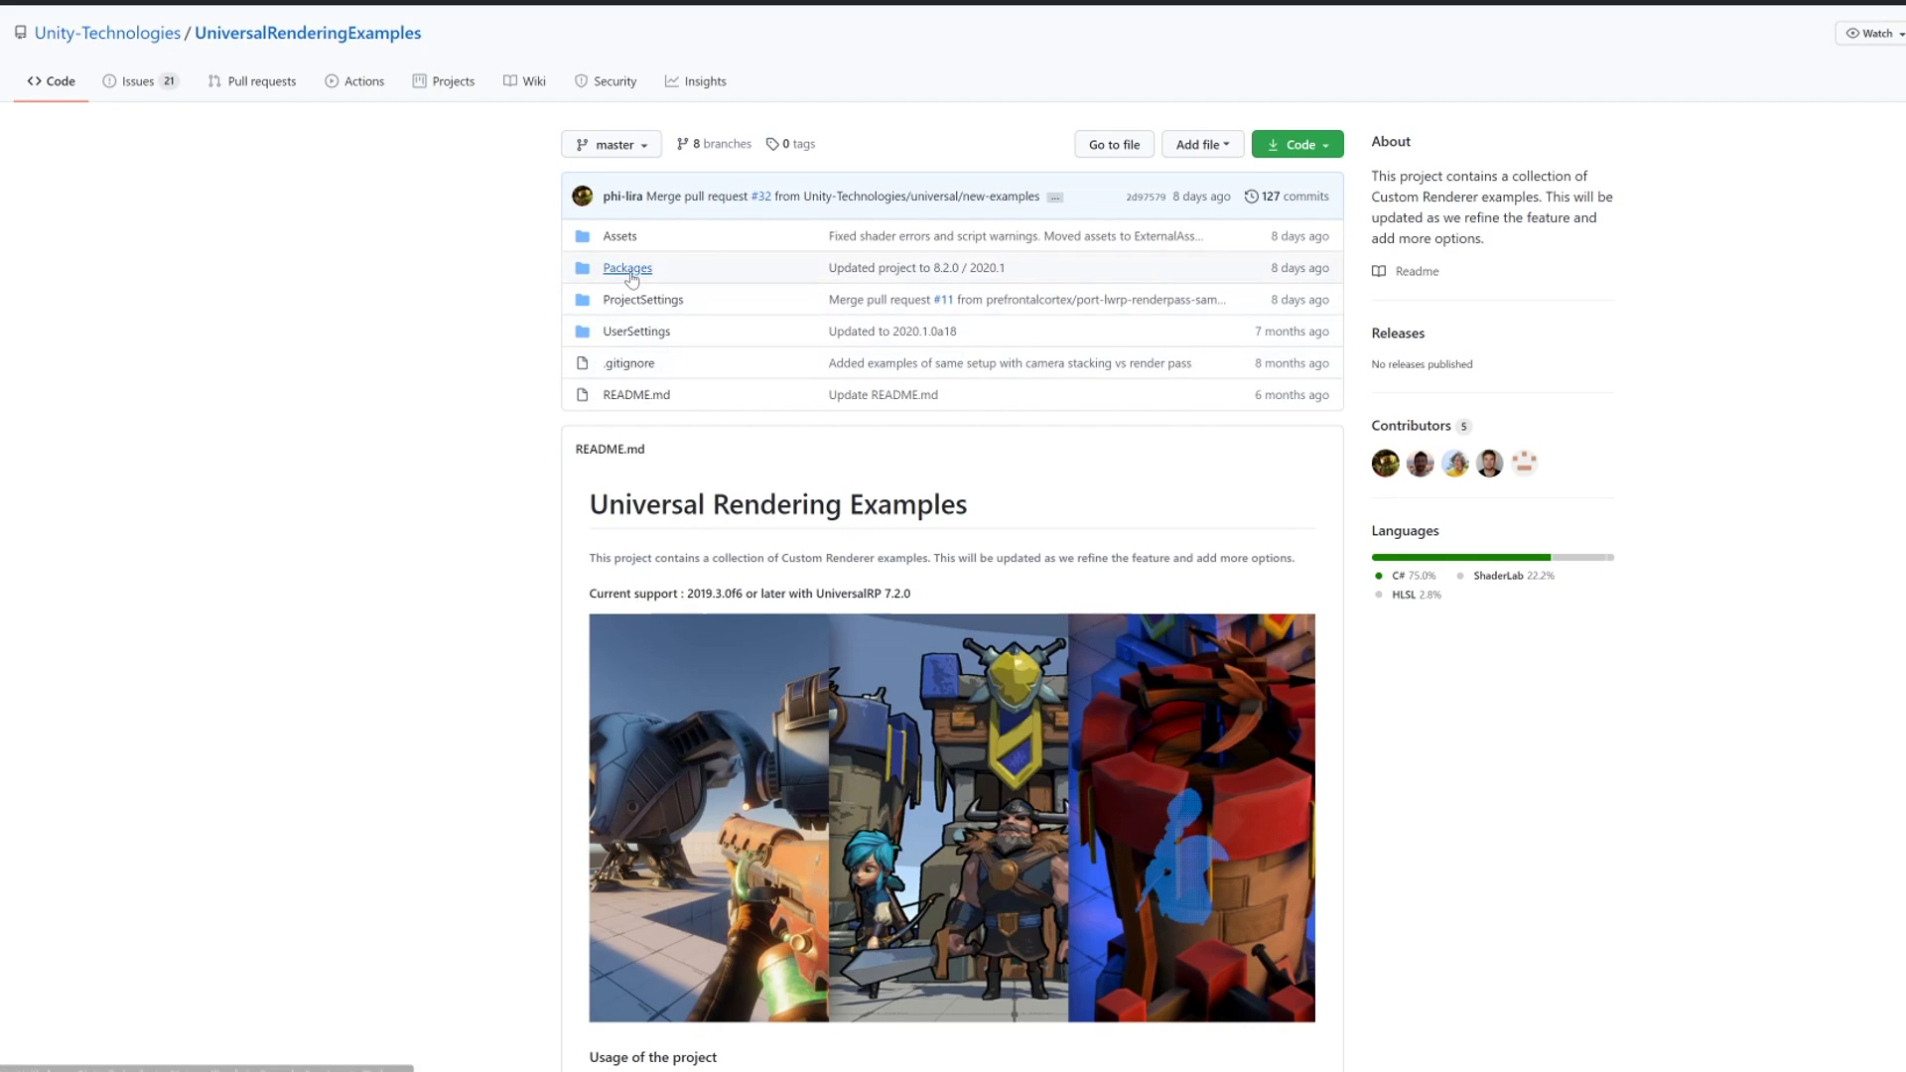
Browse the repo to Assets/Scripts/Runtime/RenderPasses and open Blit.cs.
left_click(621, 237)
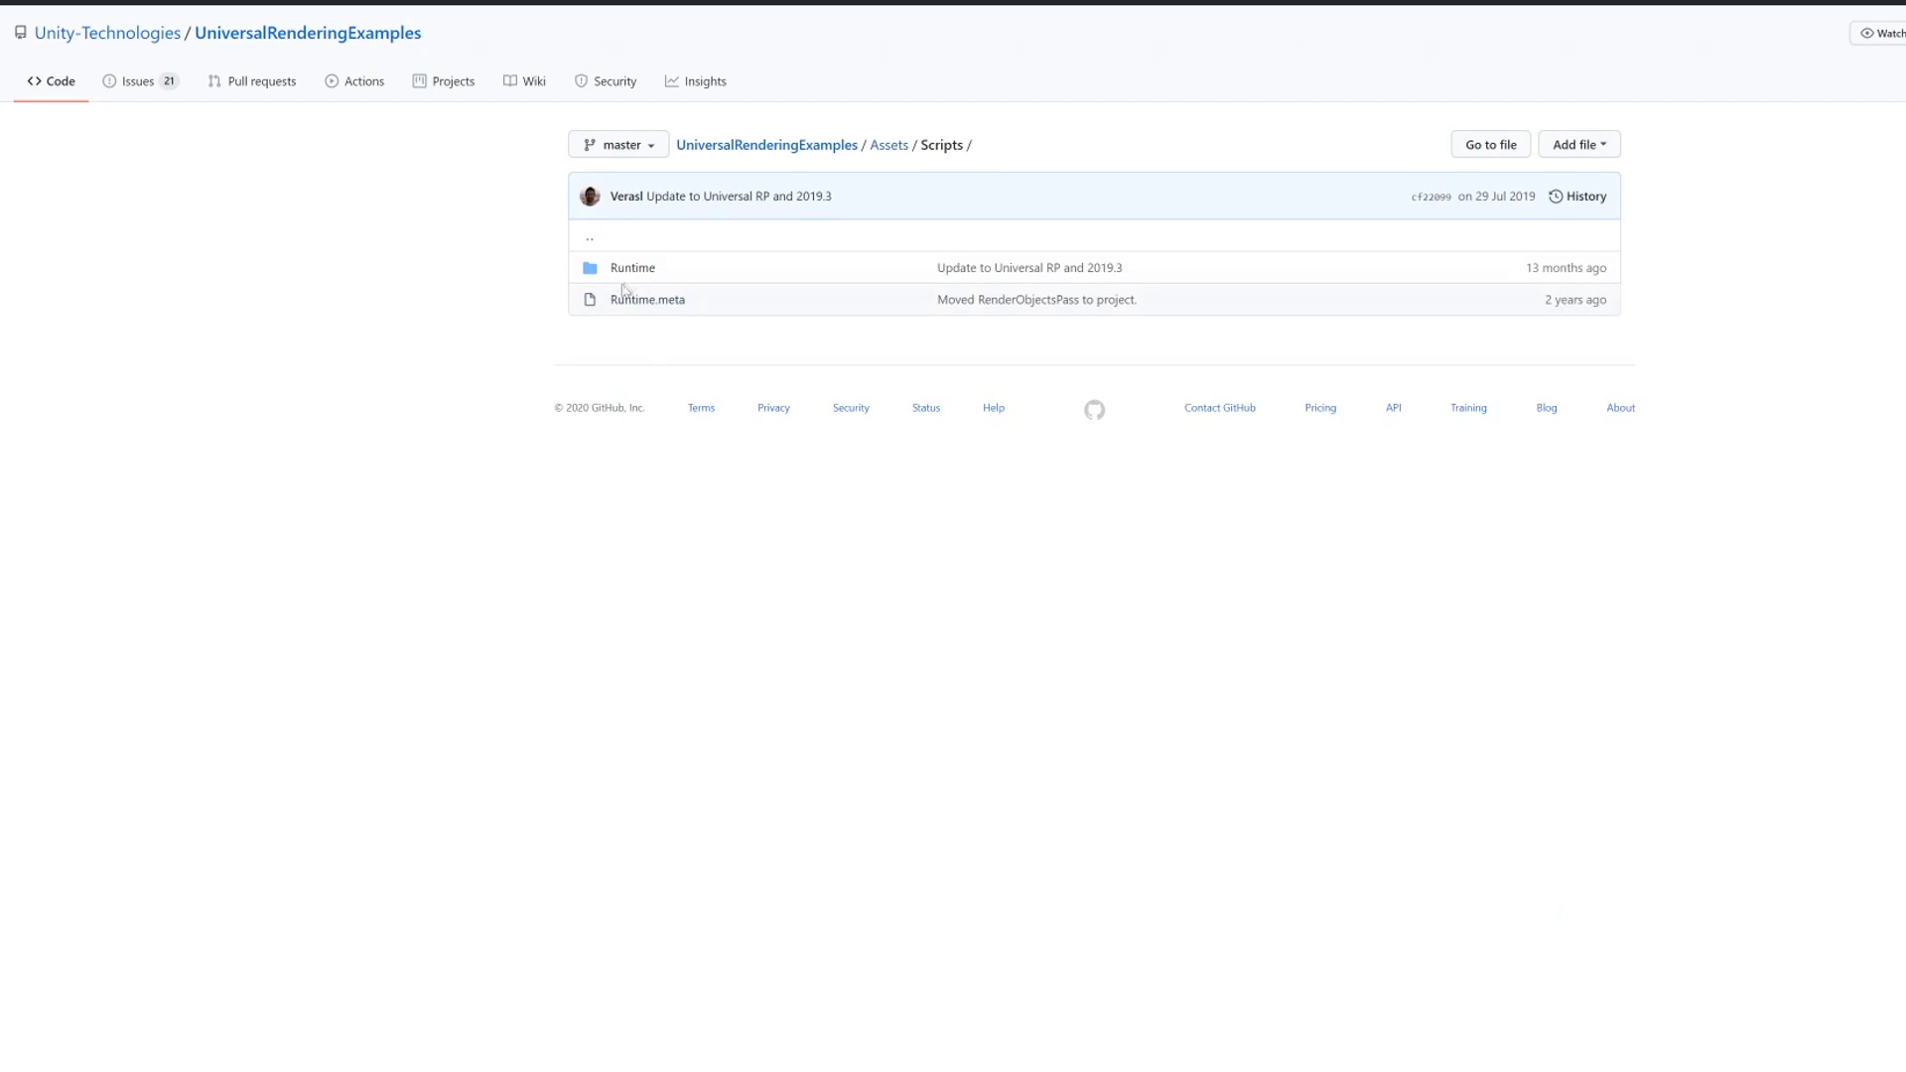
left_click(633, 268)
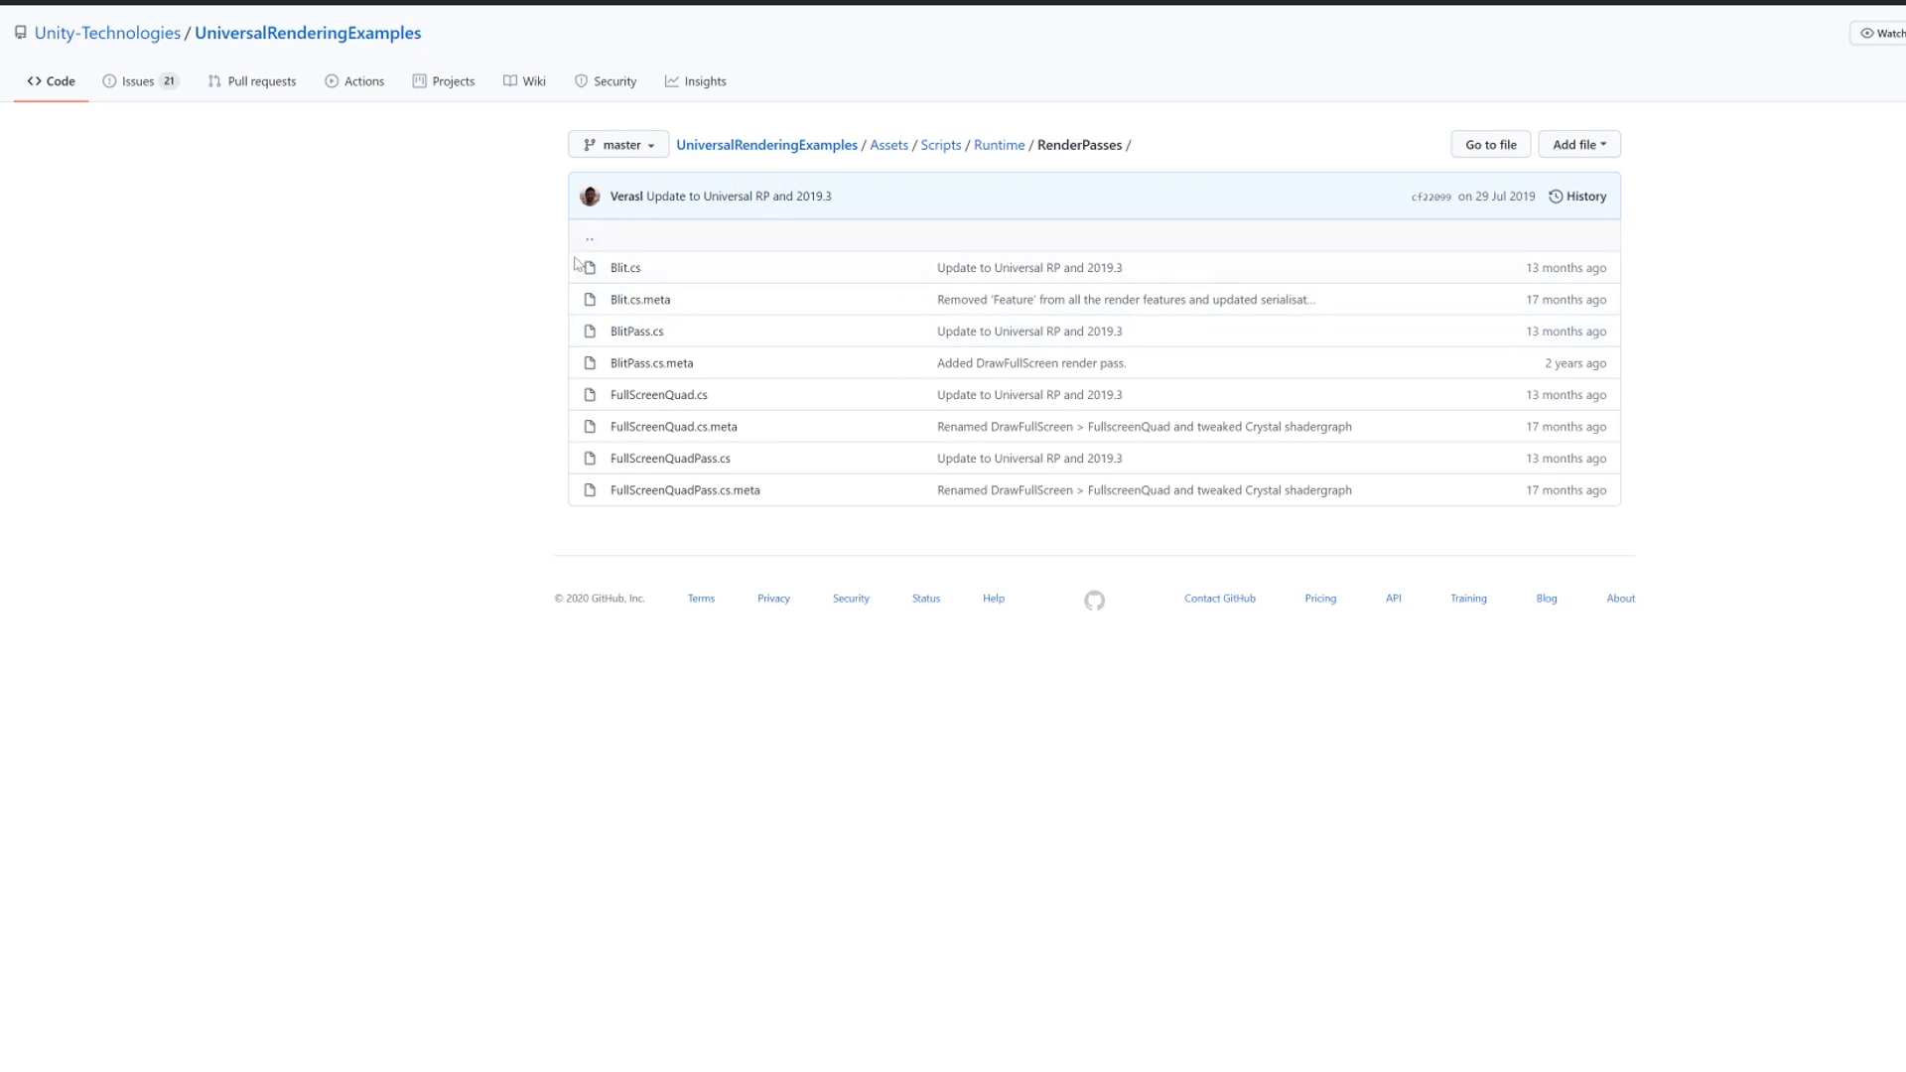
left_click(626, 268)
scroll(536, 309, "down", 3)
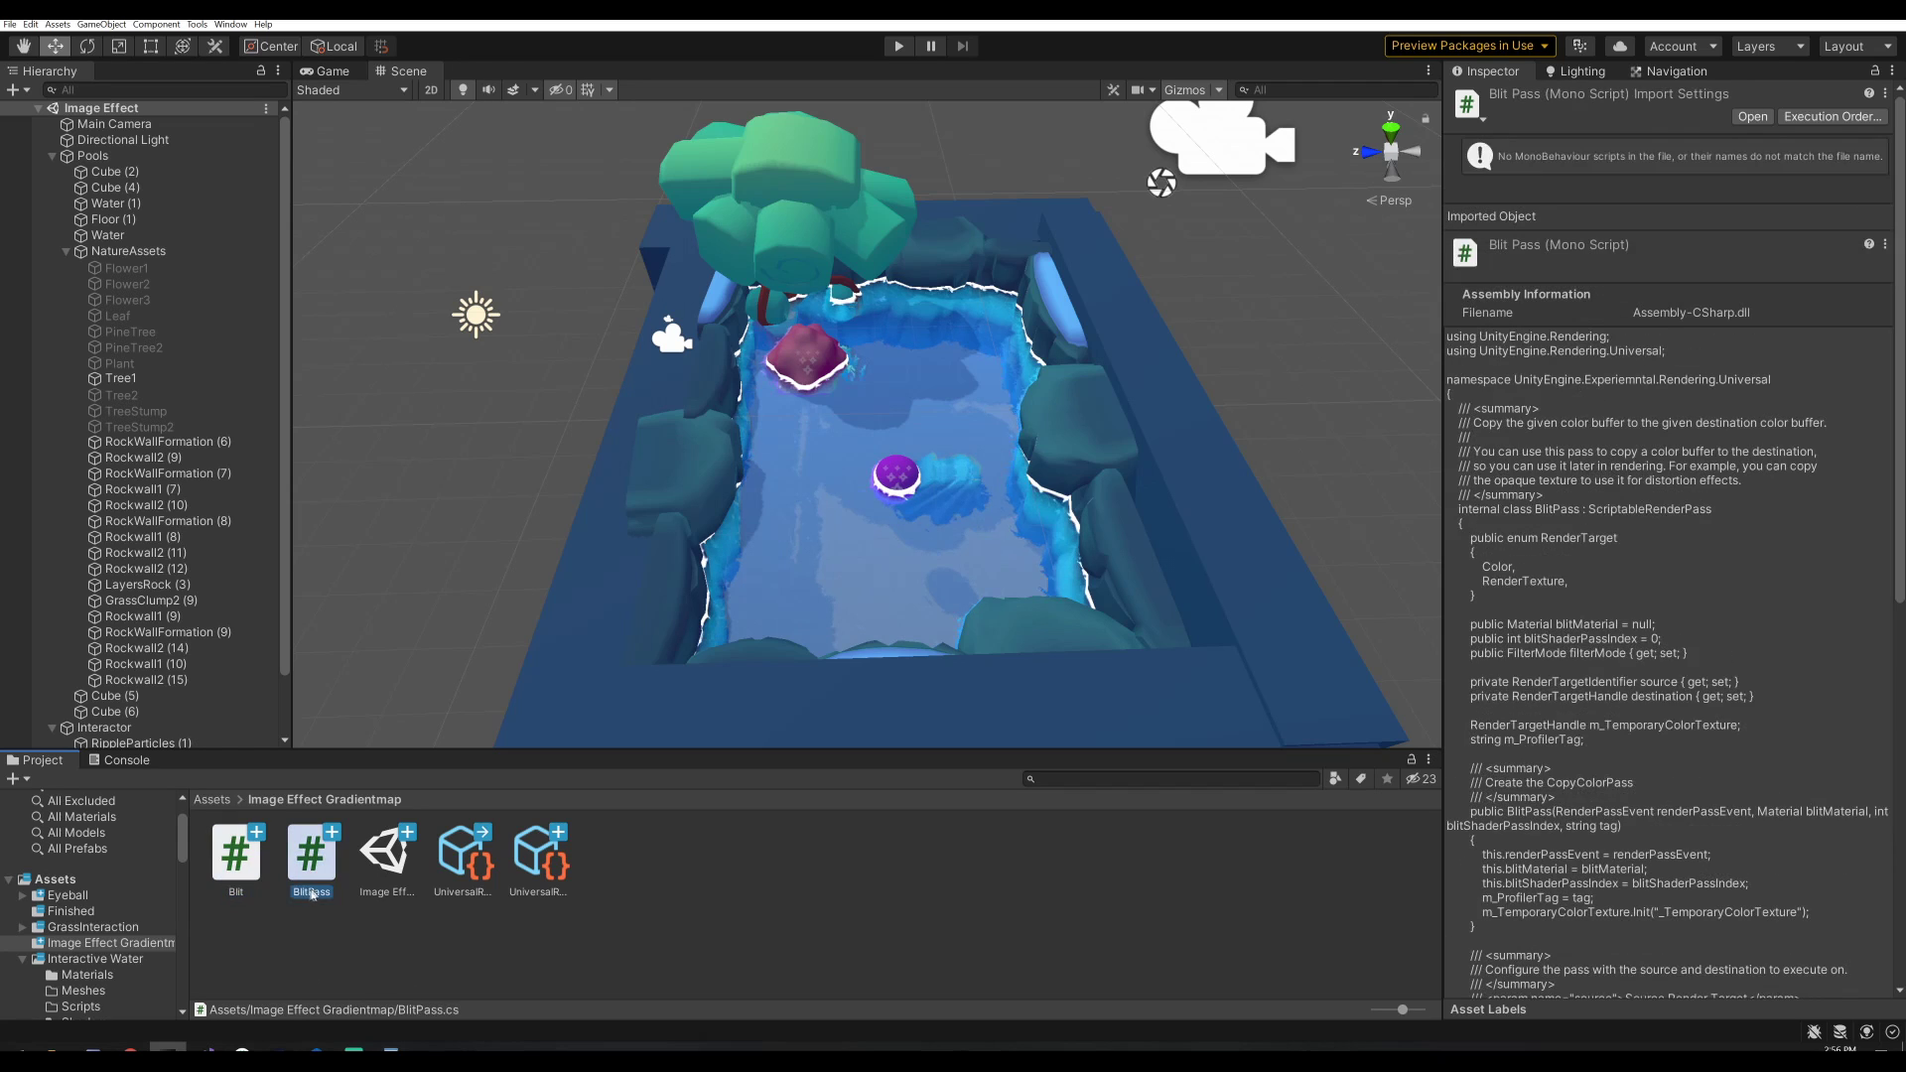
Add a Blit renderer feature to the Forward Renderer asset, left at After Rendering Opaques.
left_click(310, 854)
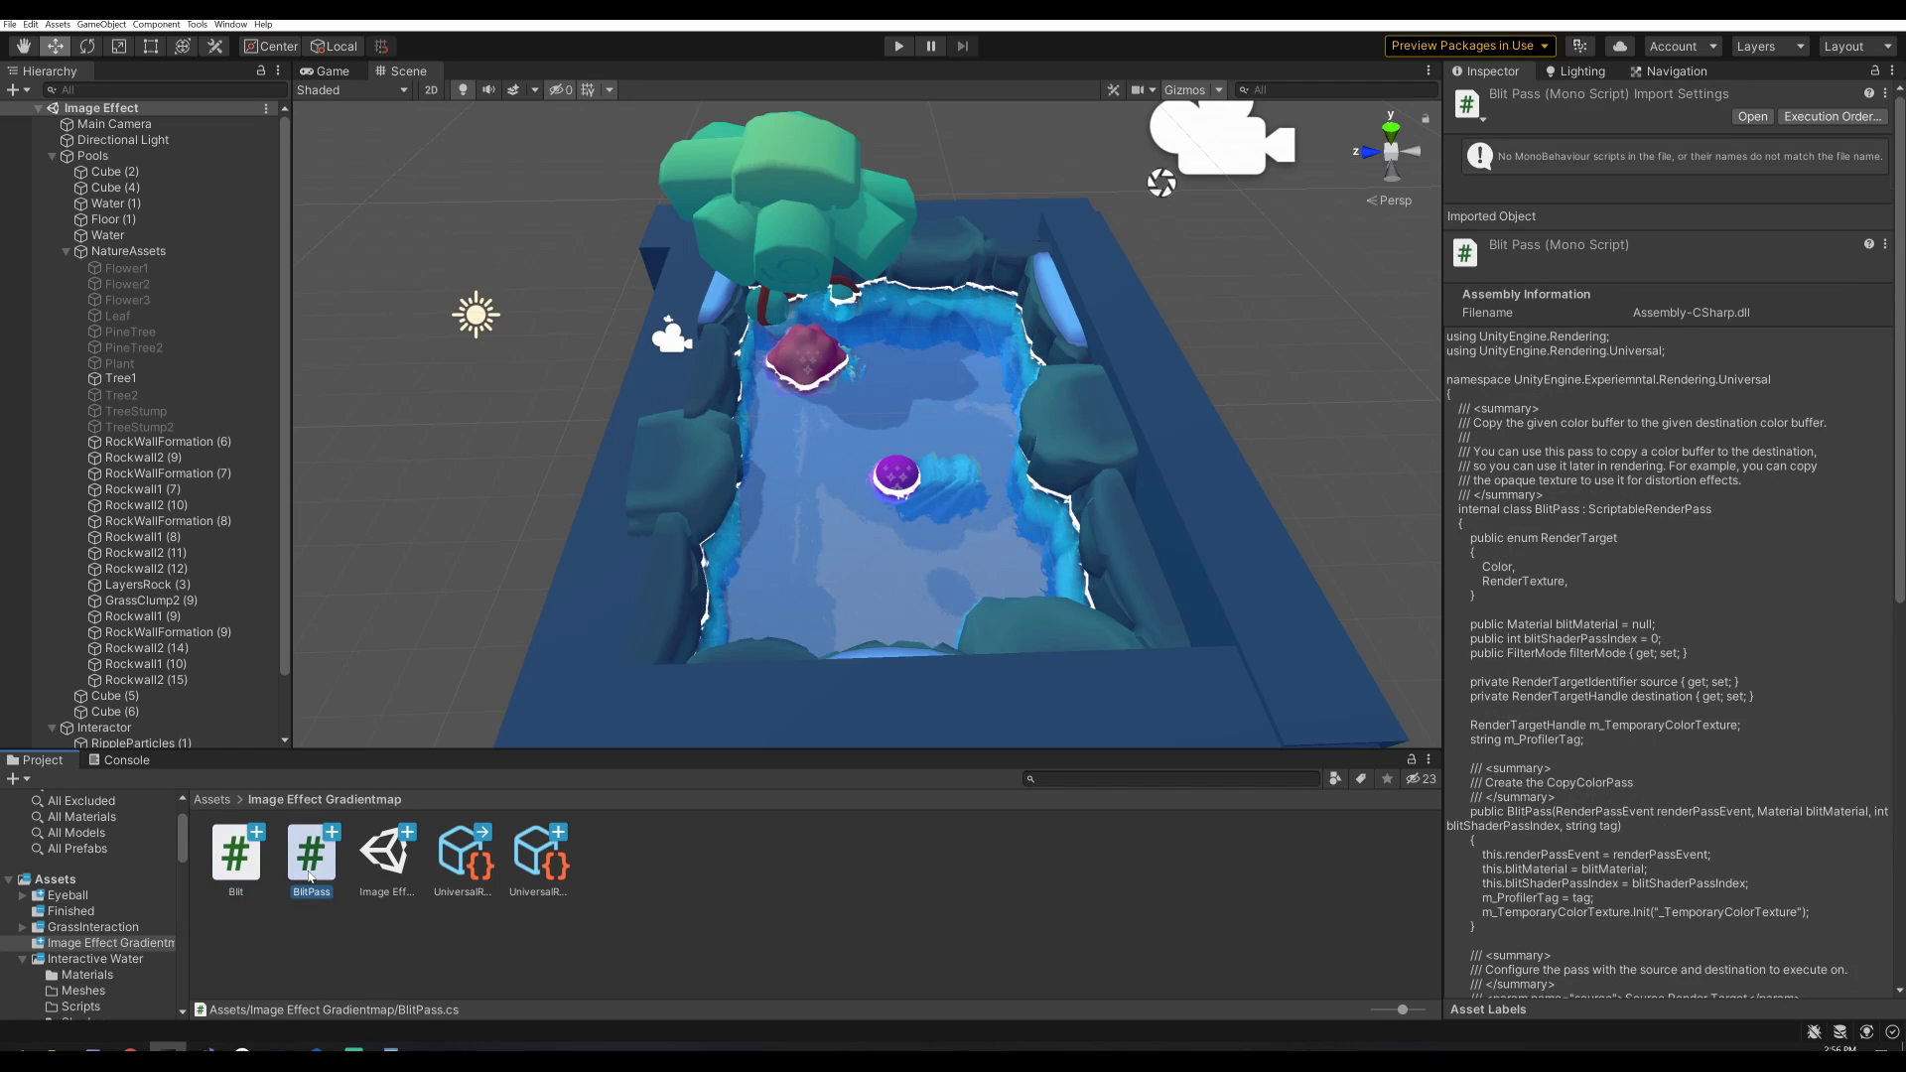
left_click(526, 880)
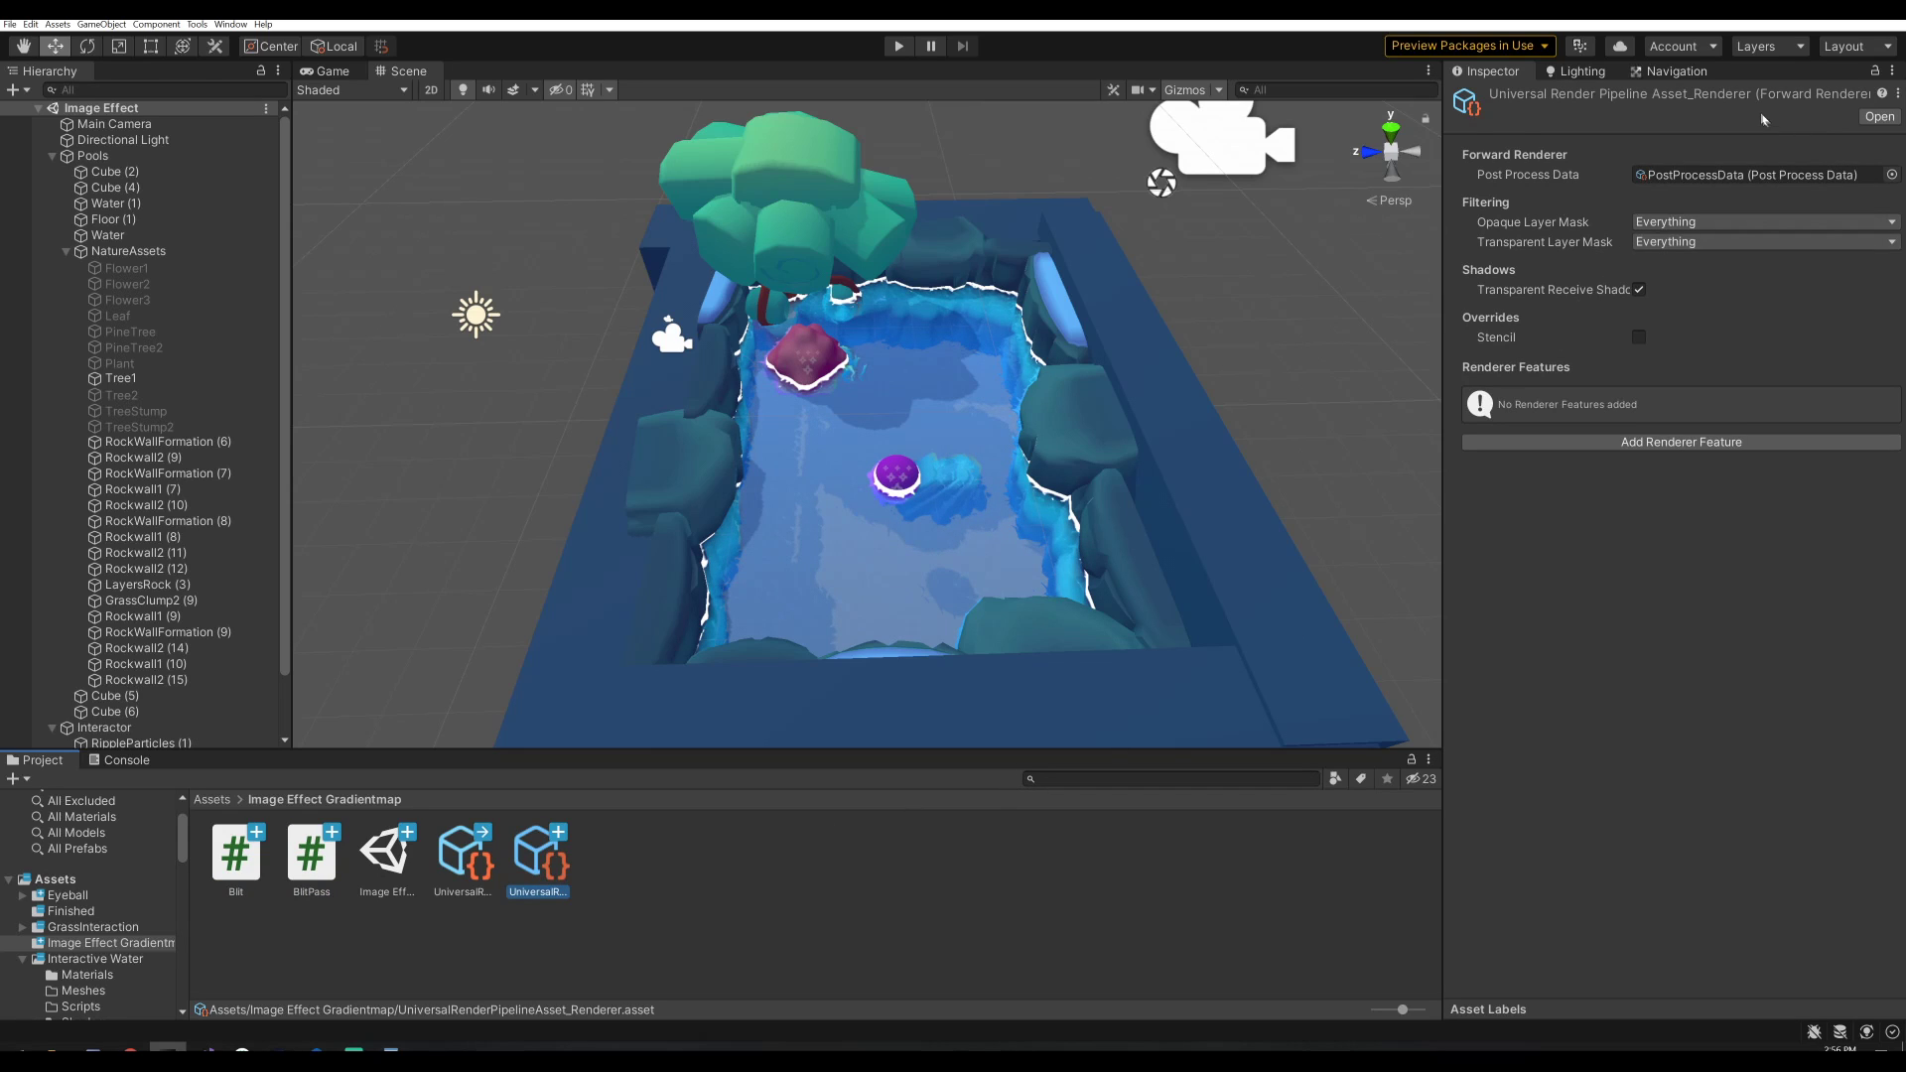
left_click(1645, 442)
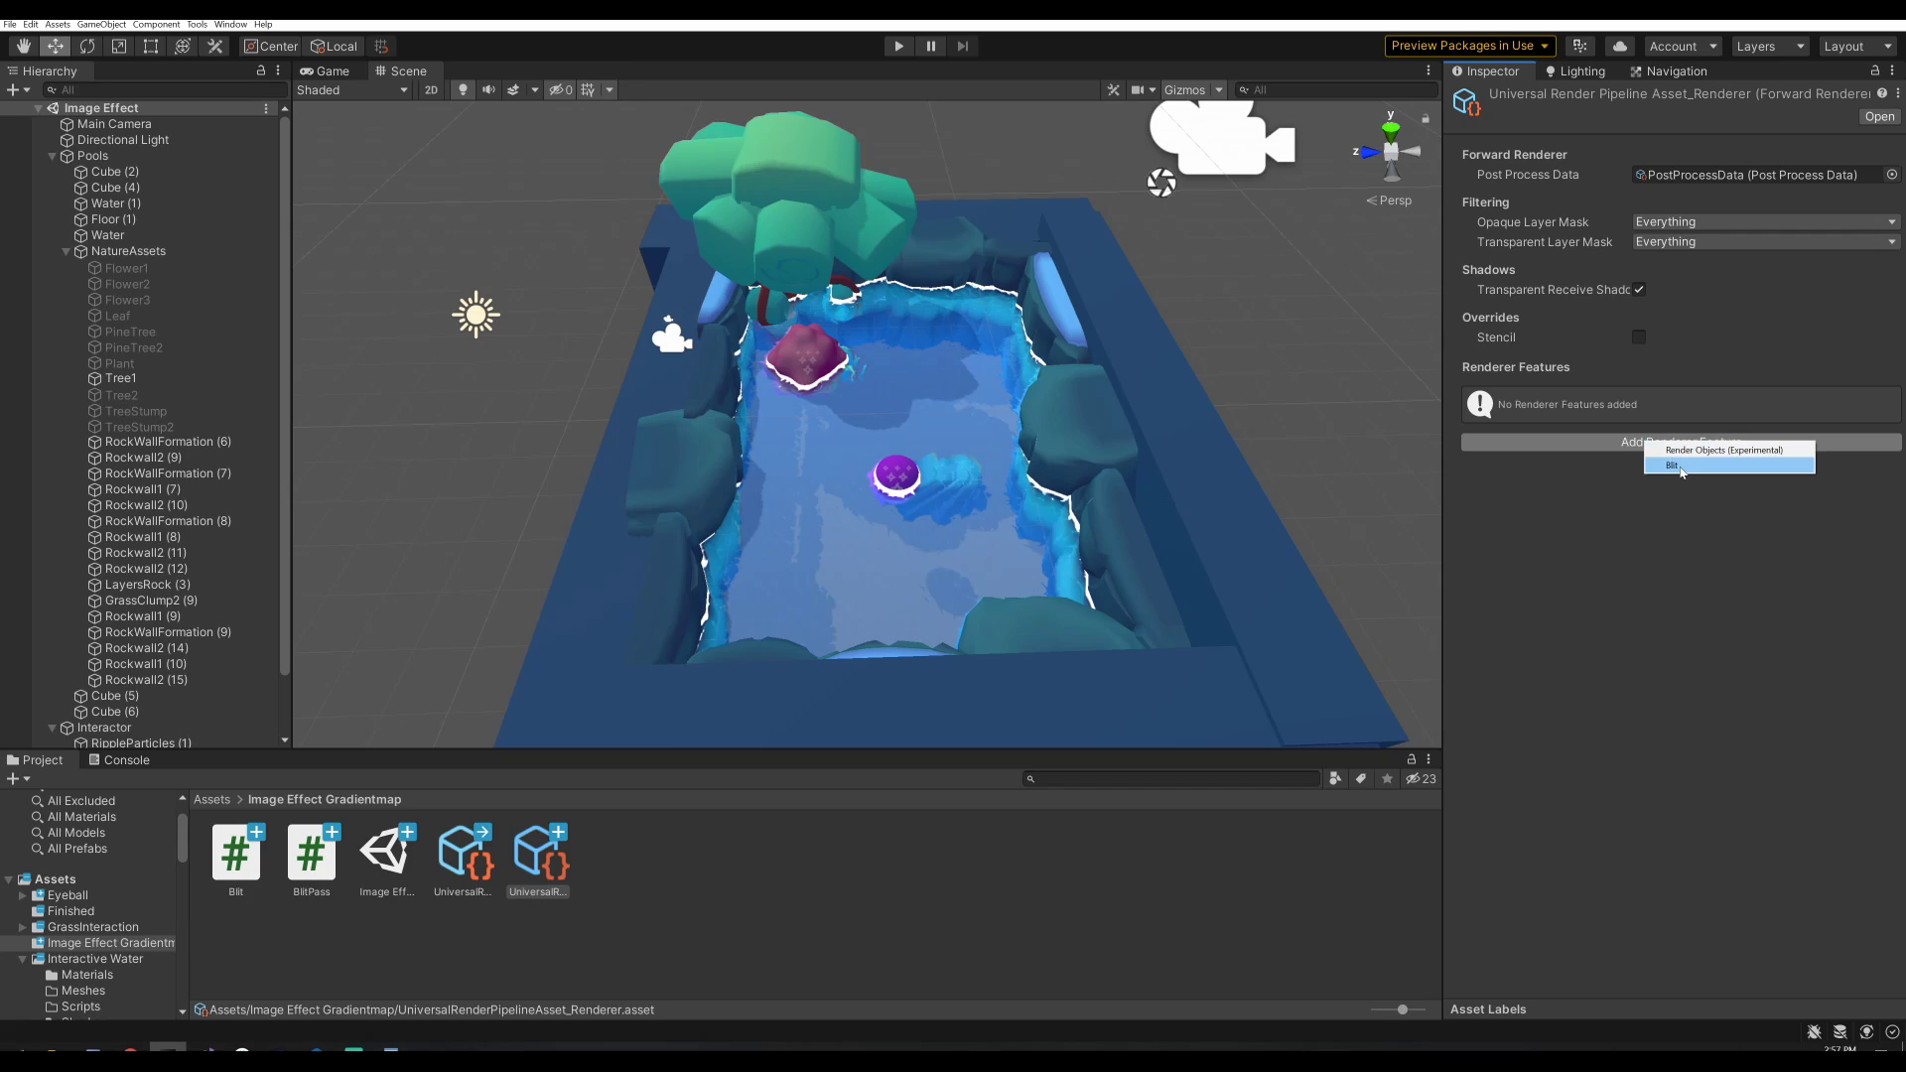
left_click(1638, 451)
left_click(1640, 444)
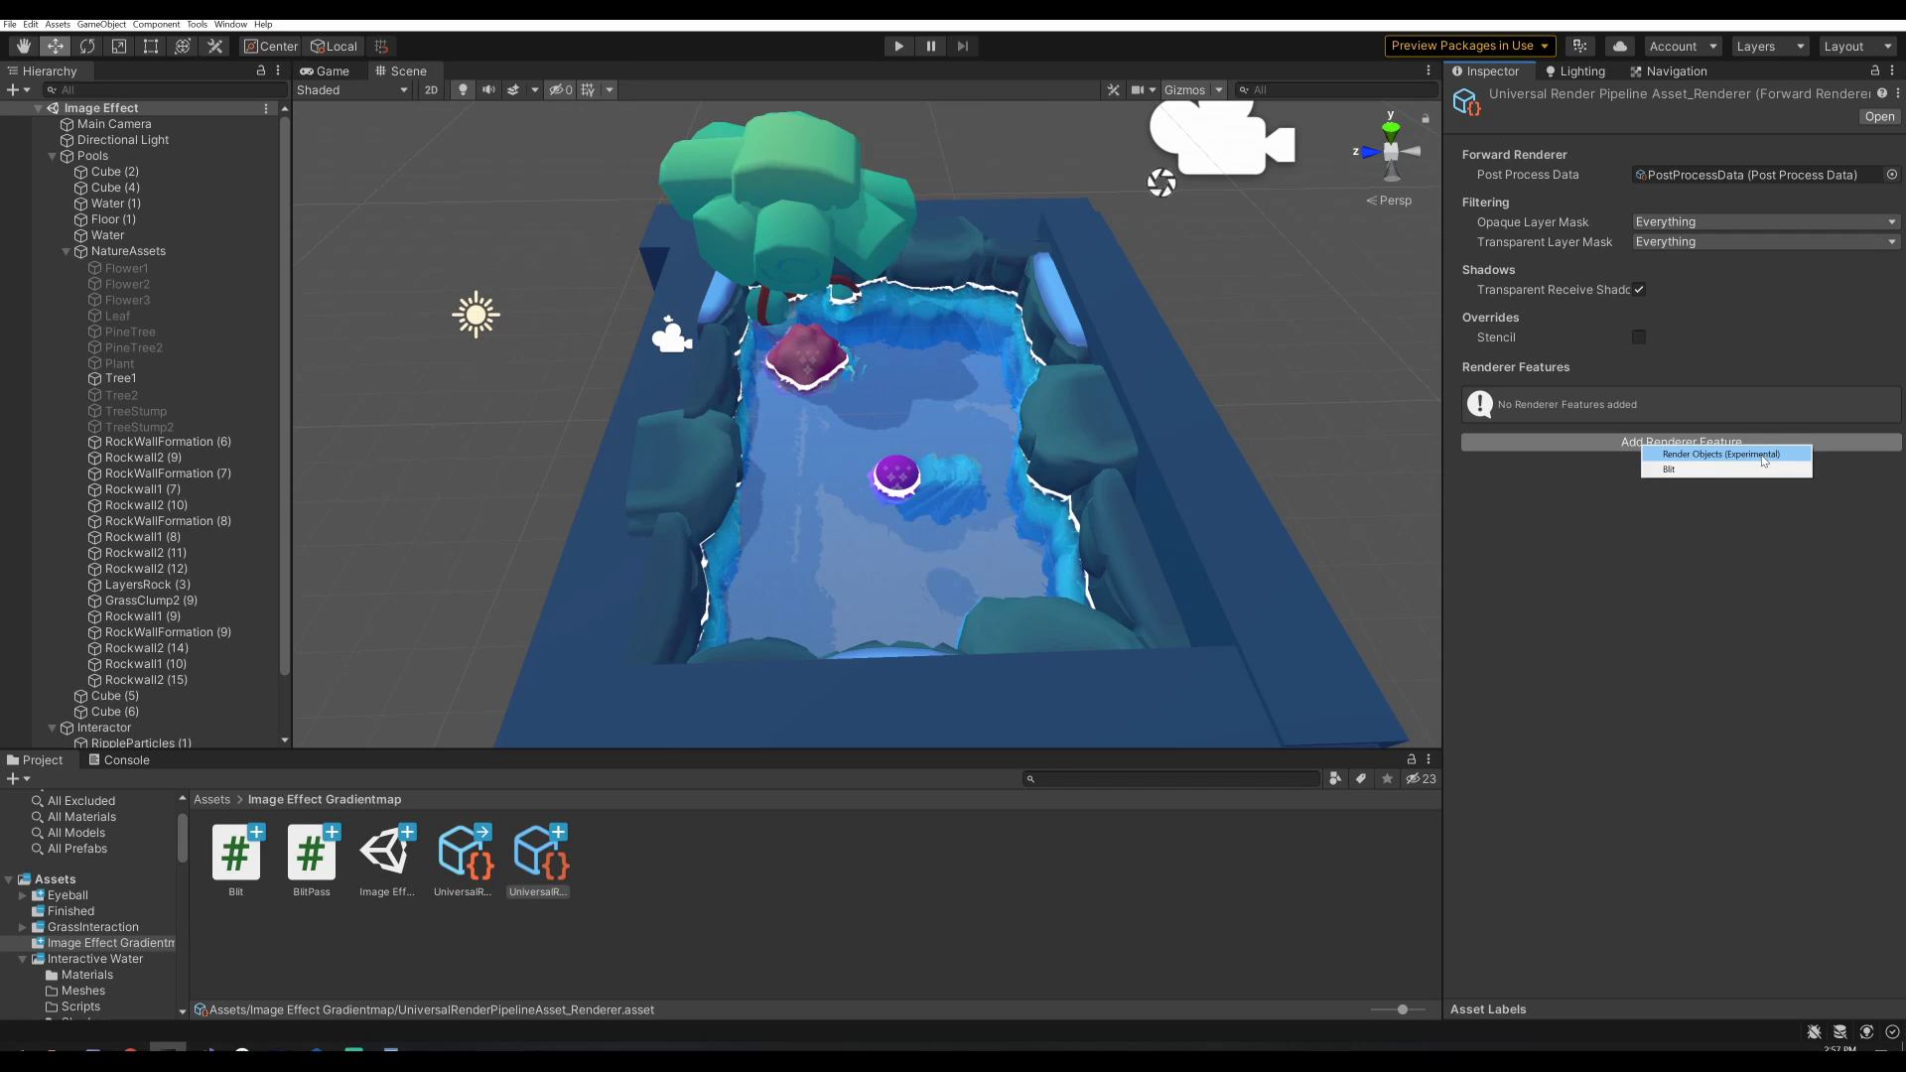
left_click(1674, 473)
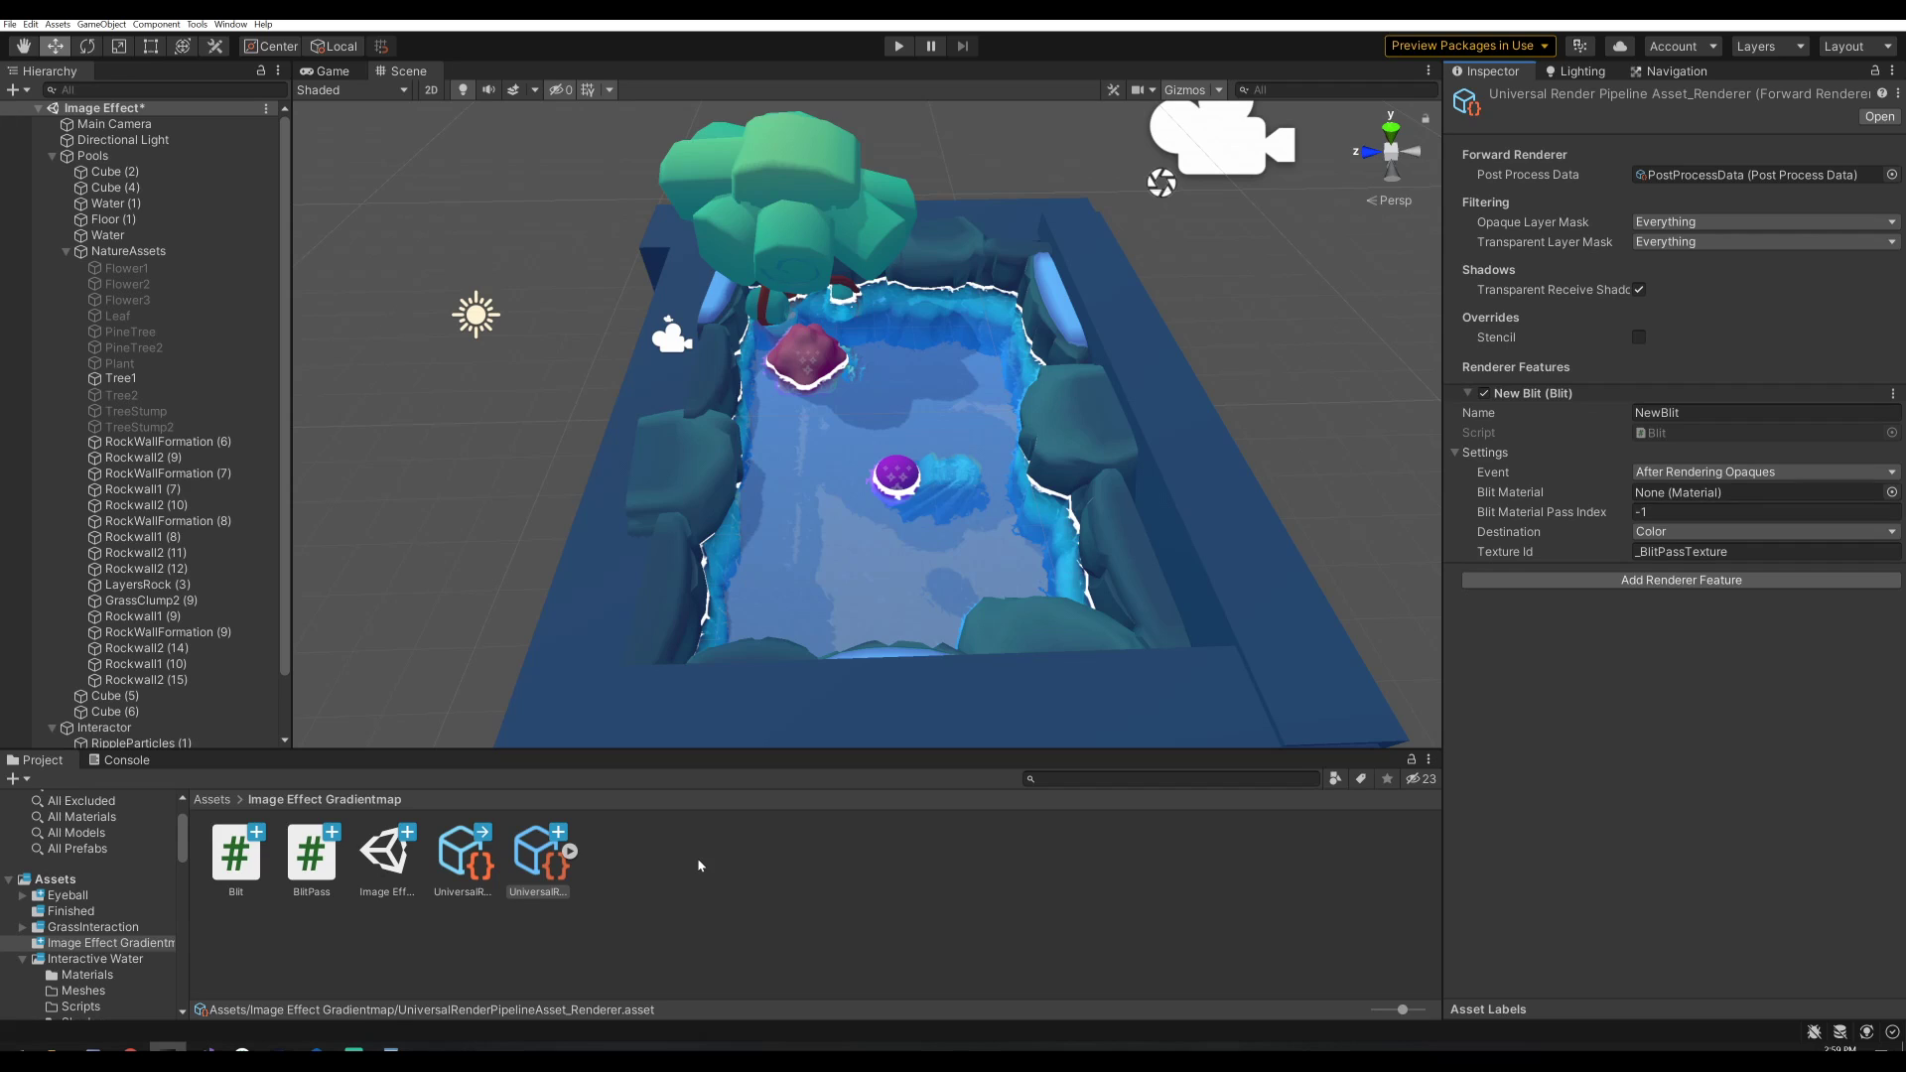
Create an Image Effect Shader named GradientMap in the Image Effect Gradientmap folder.
right_click(699, 866)
mouse_move(805, 485)
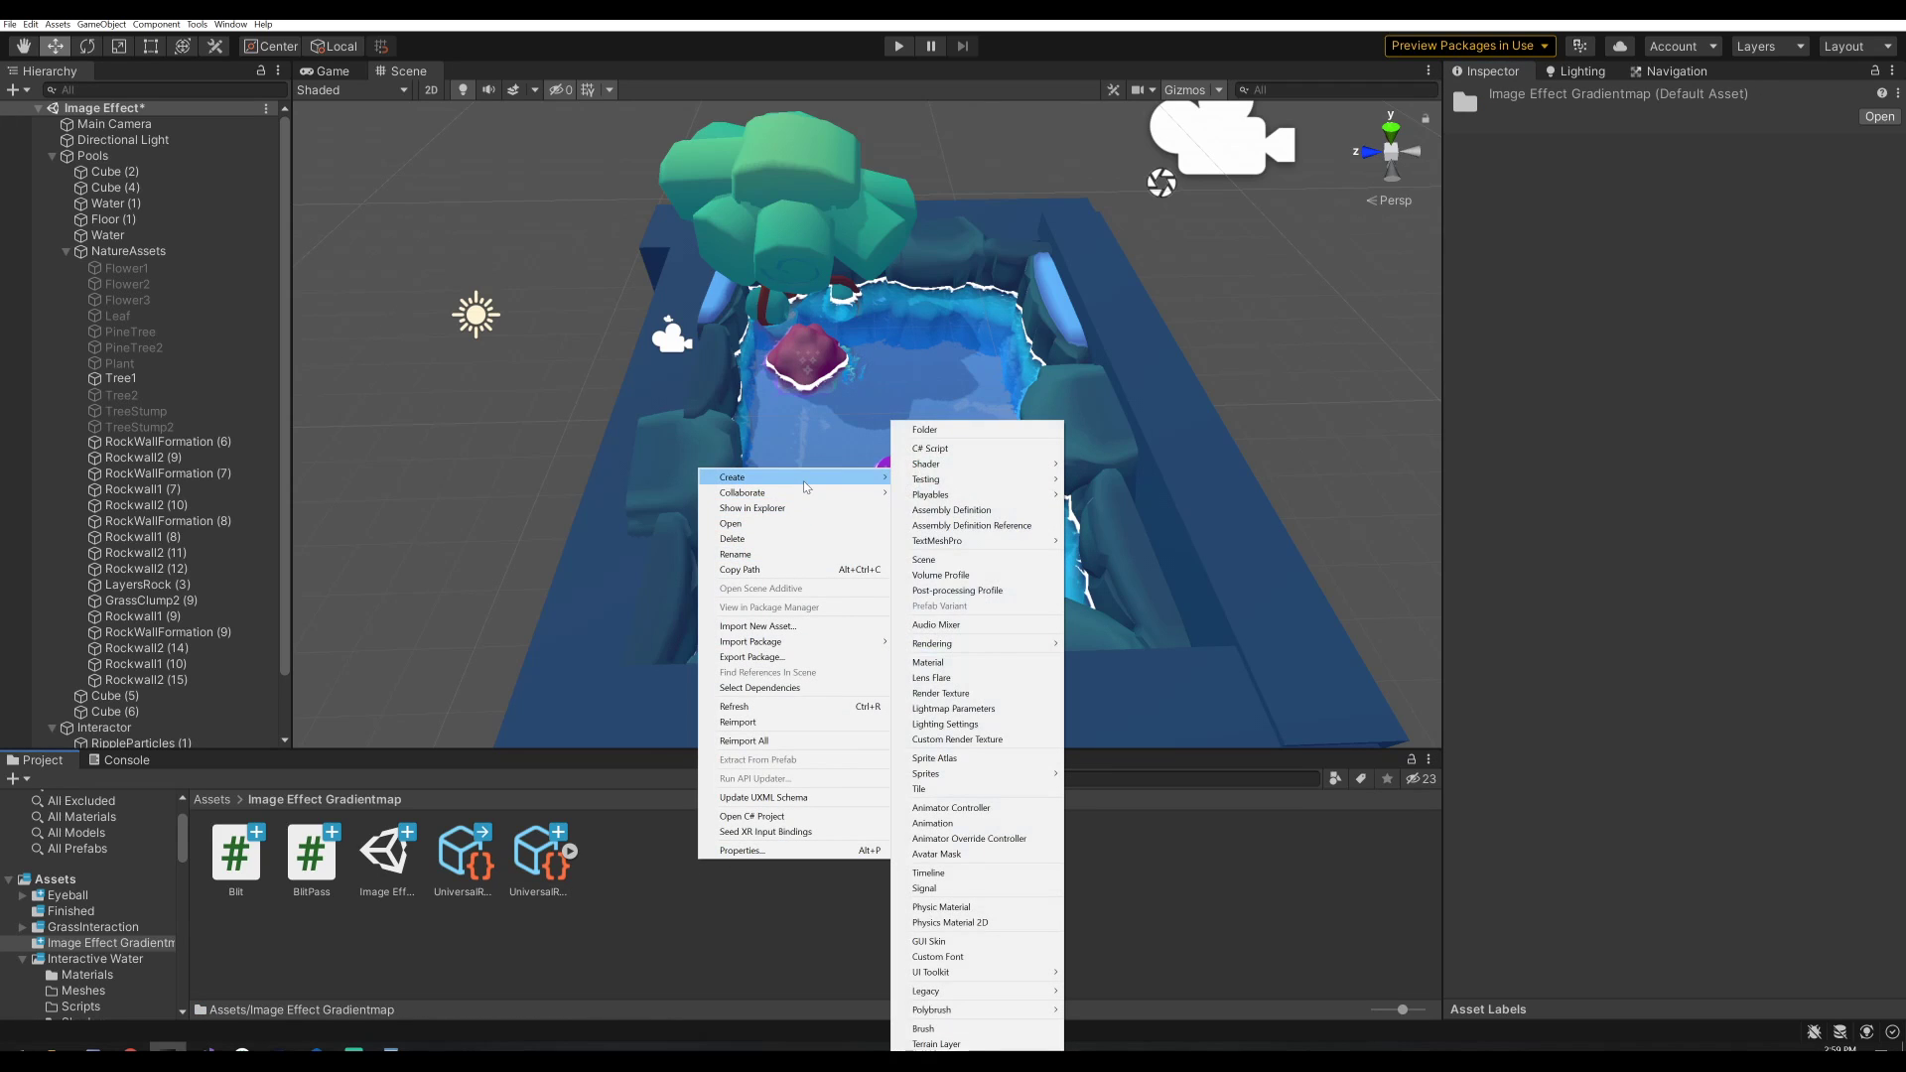
mouse_move(992, 465)
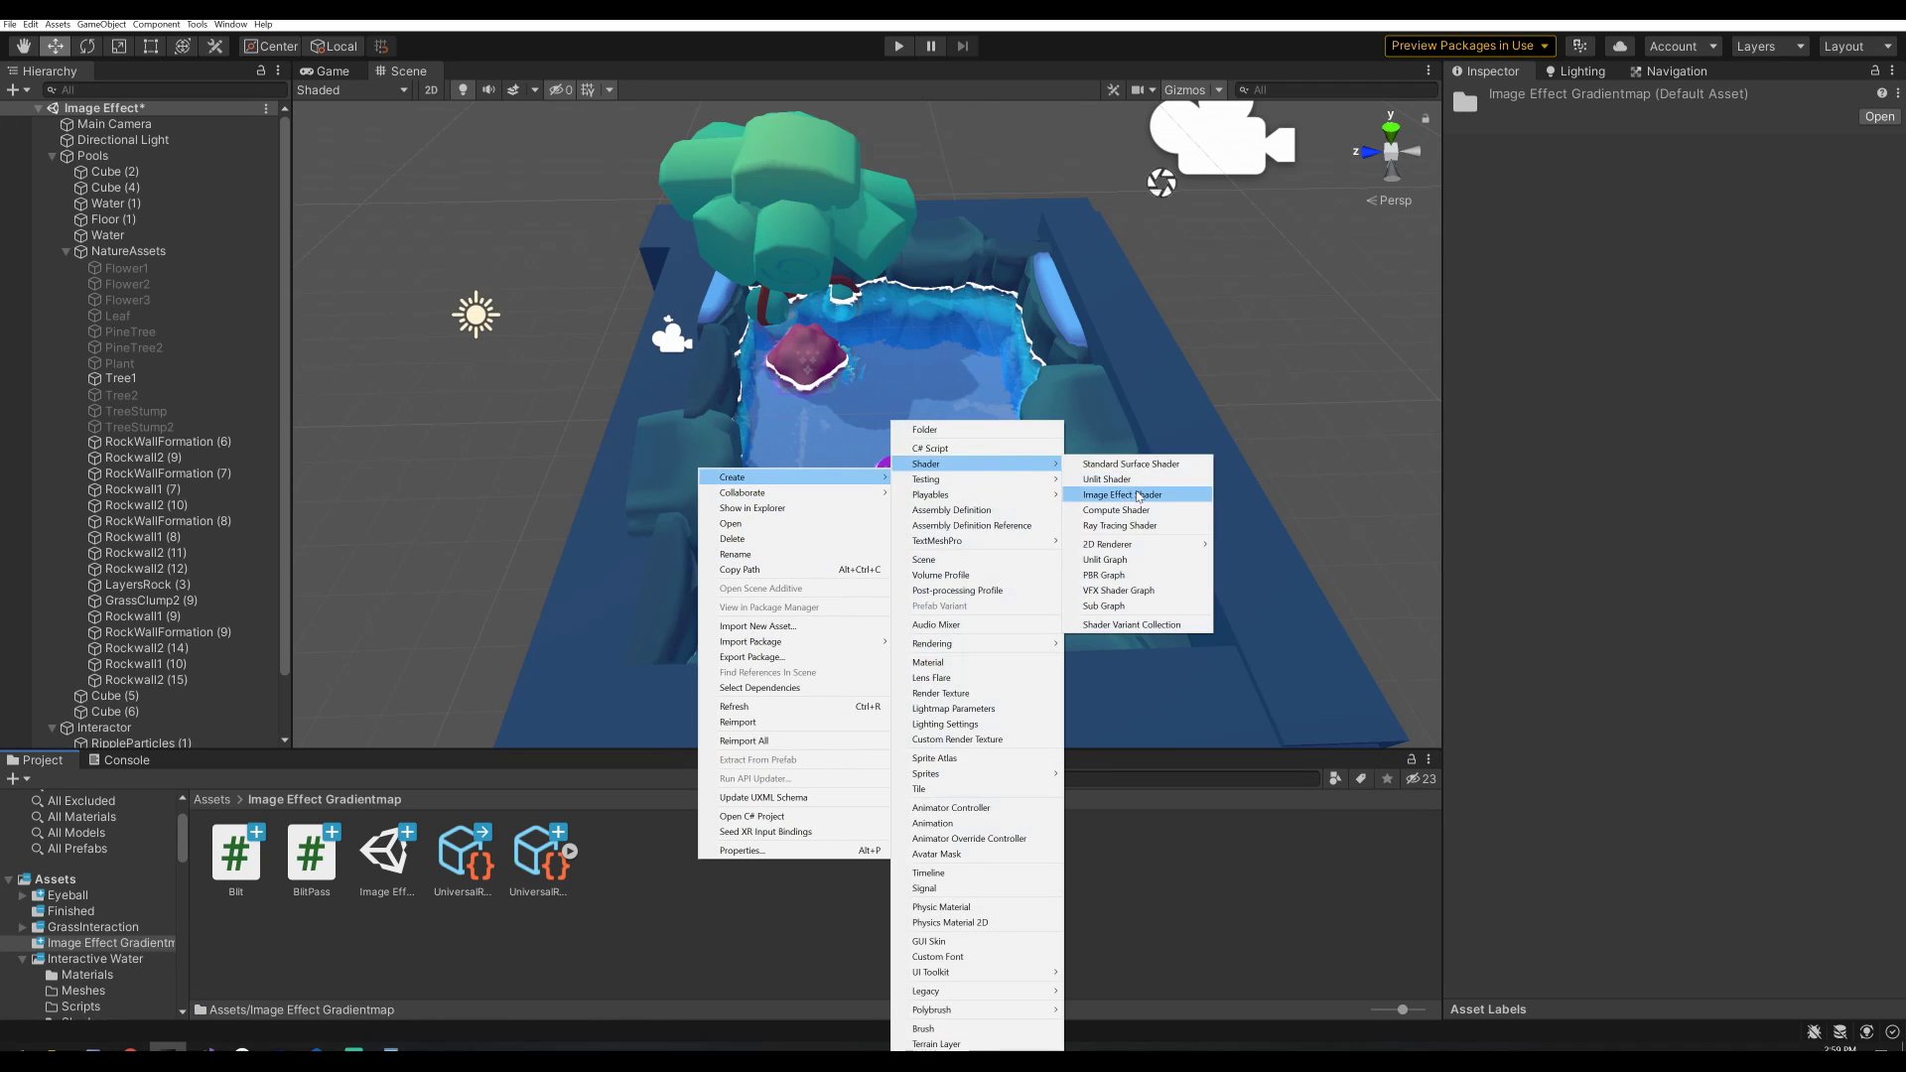
left_click(1139, 495)
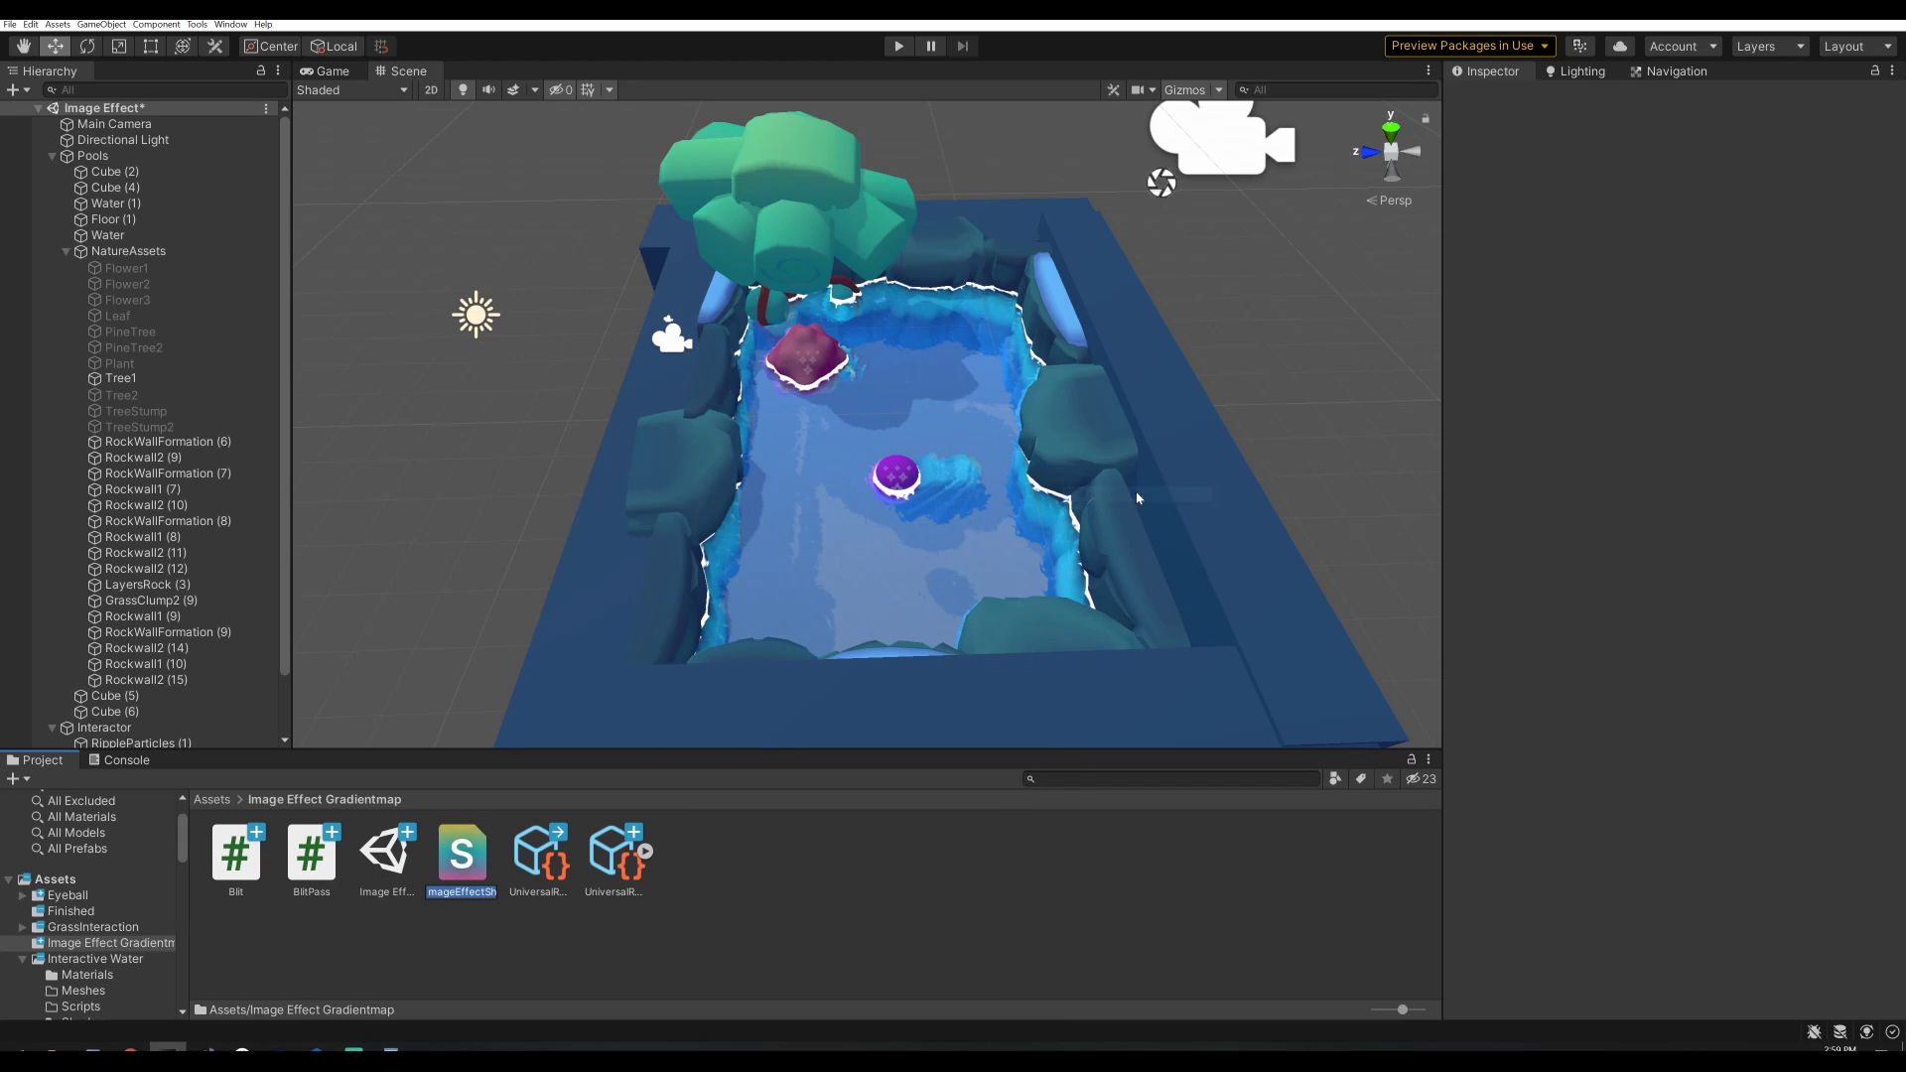
type("GradientMap")
key("Return")
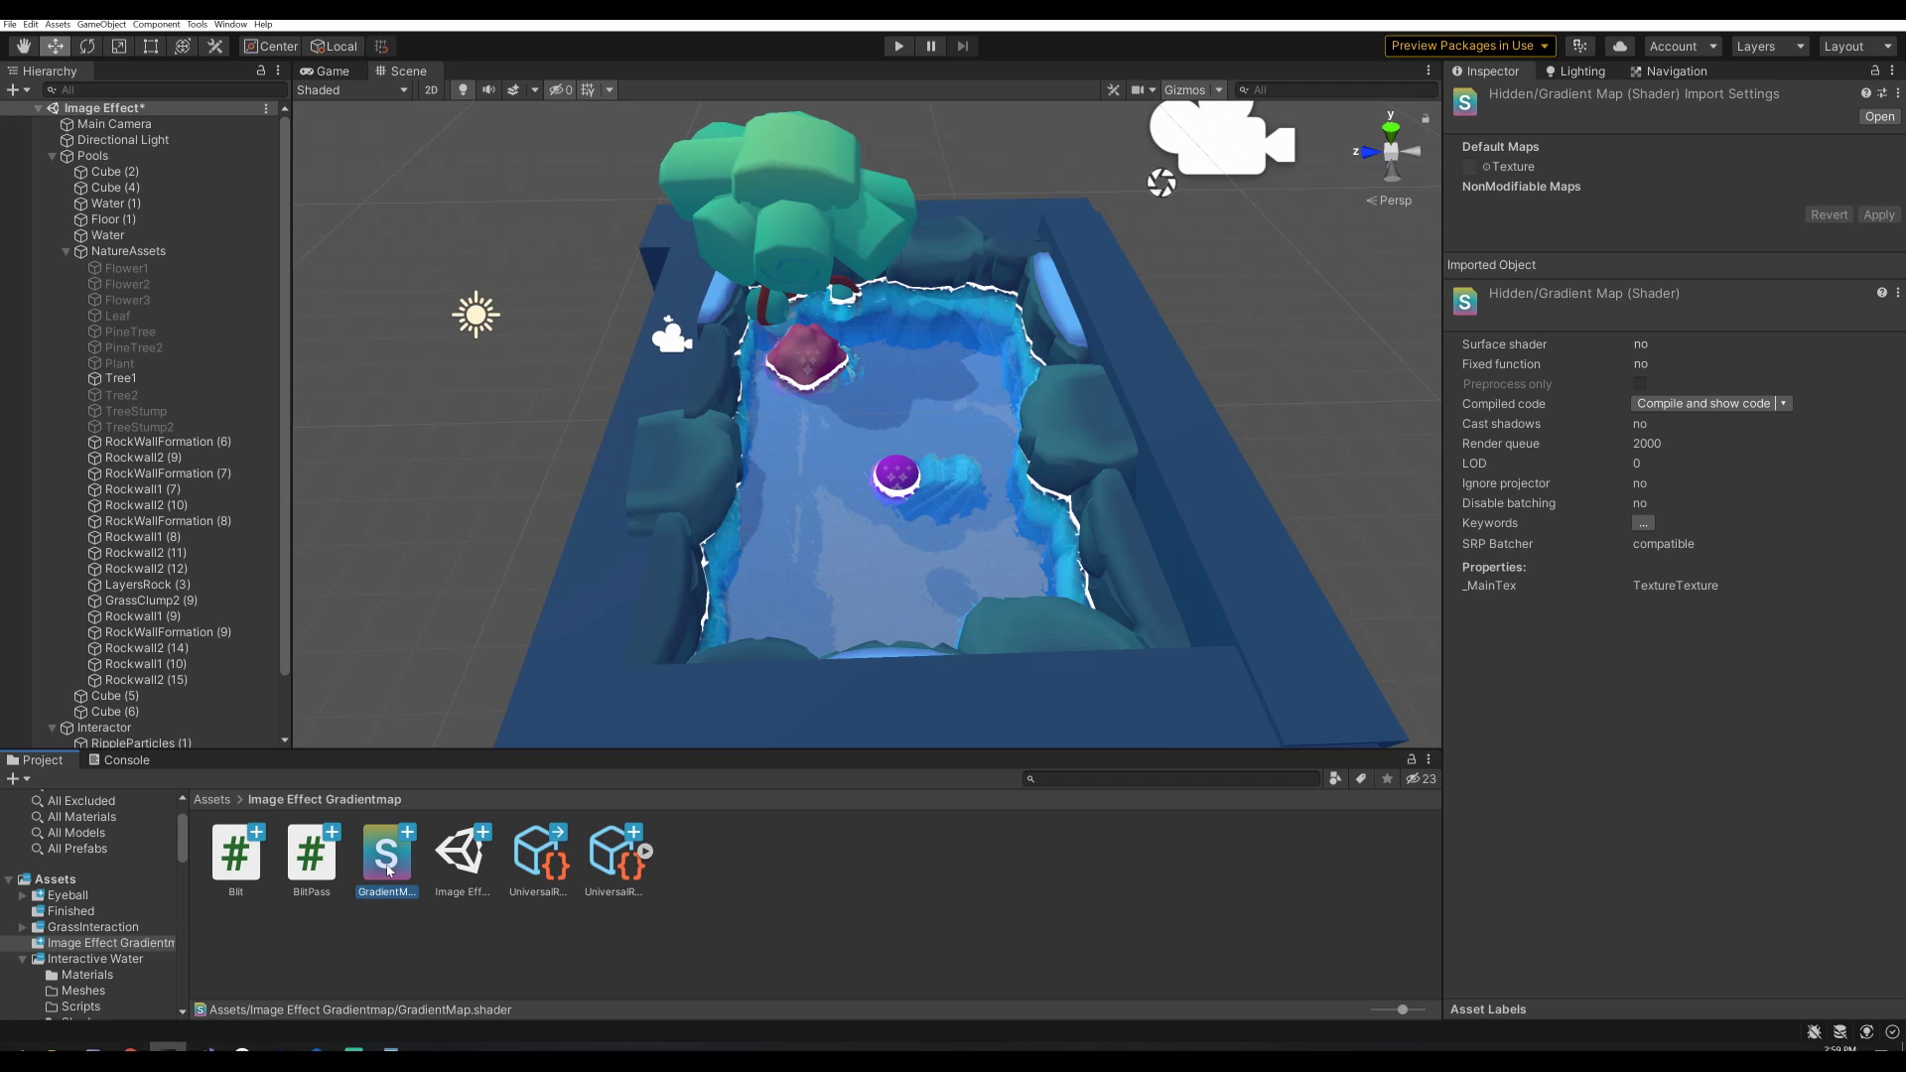
Open GradientMap.shader in Visual Studio and examine the frag function's colour-inverting line.
double_click(384, 870)
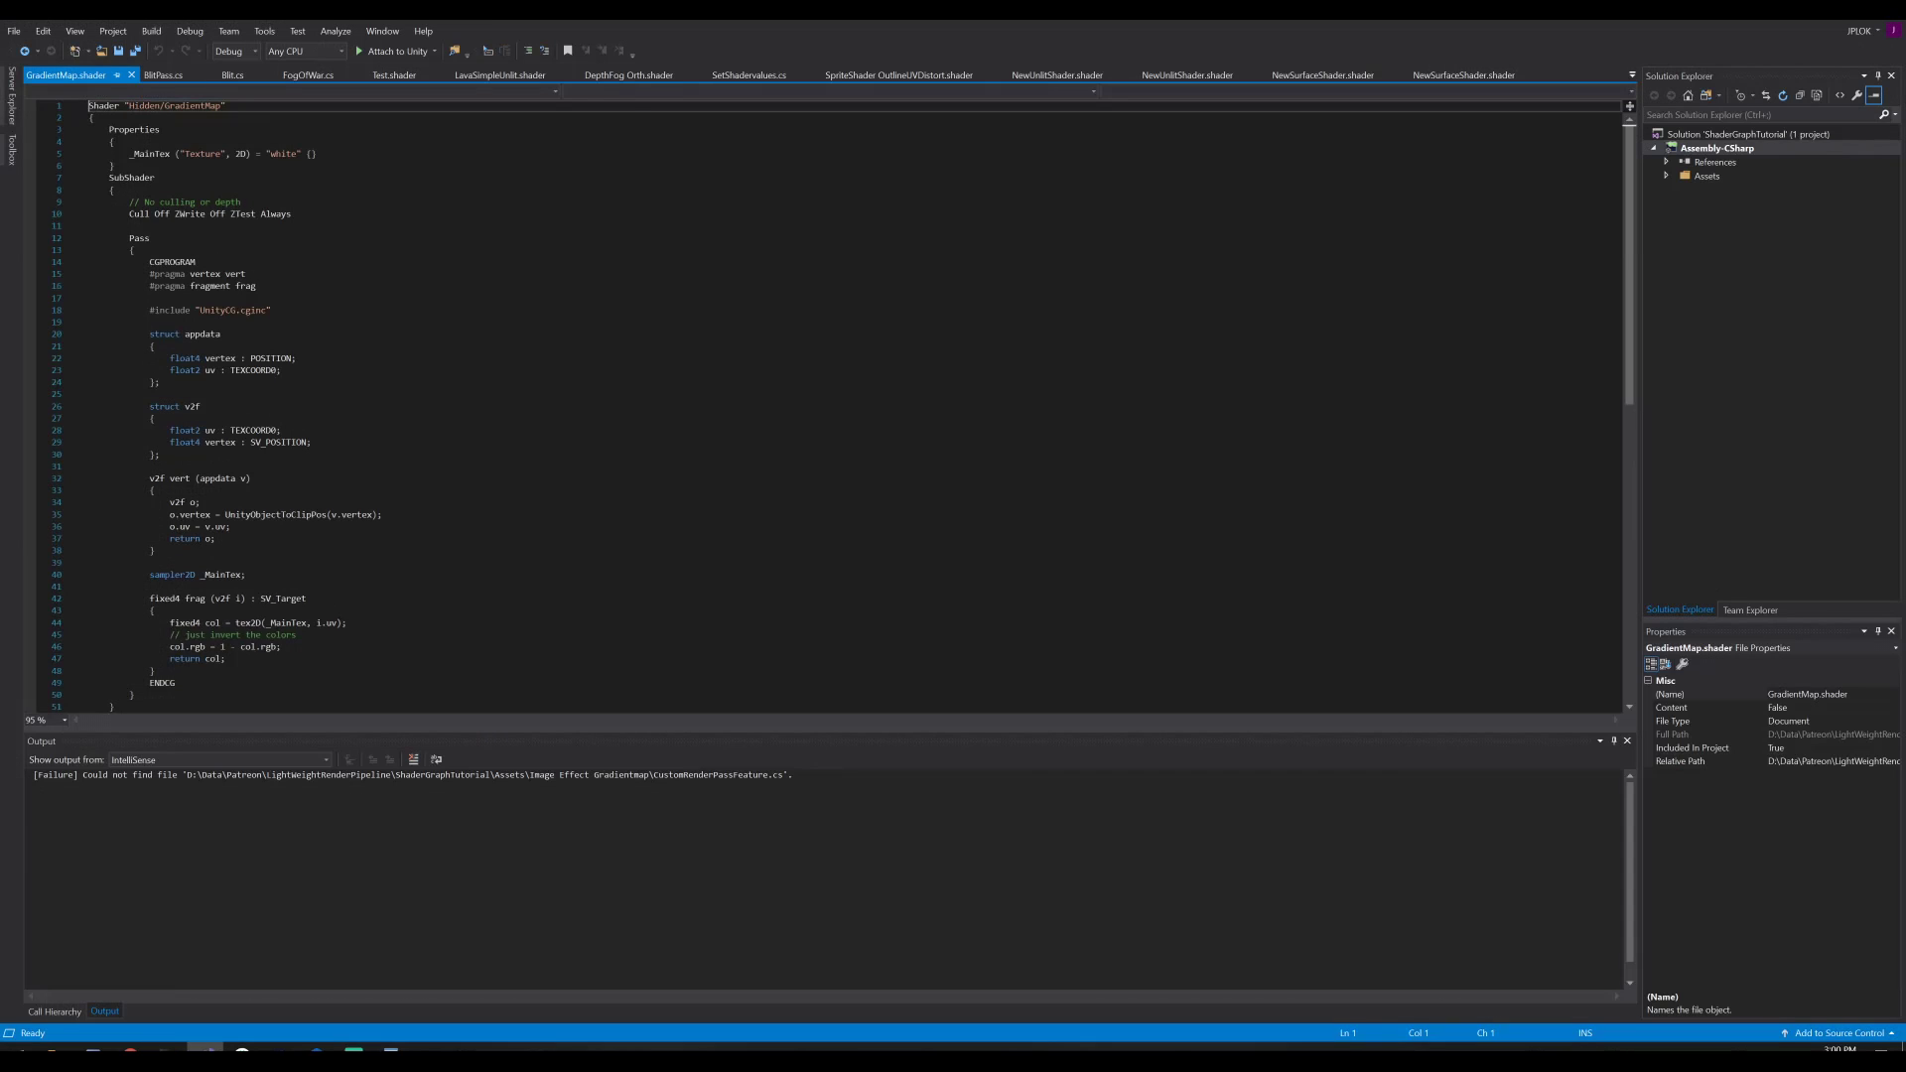
scroll(824, 397, "up", 4, "ctrl")
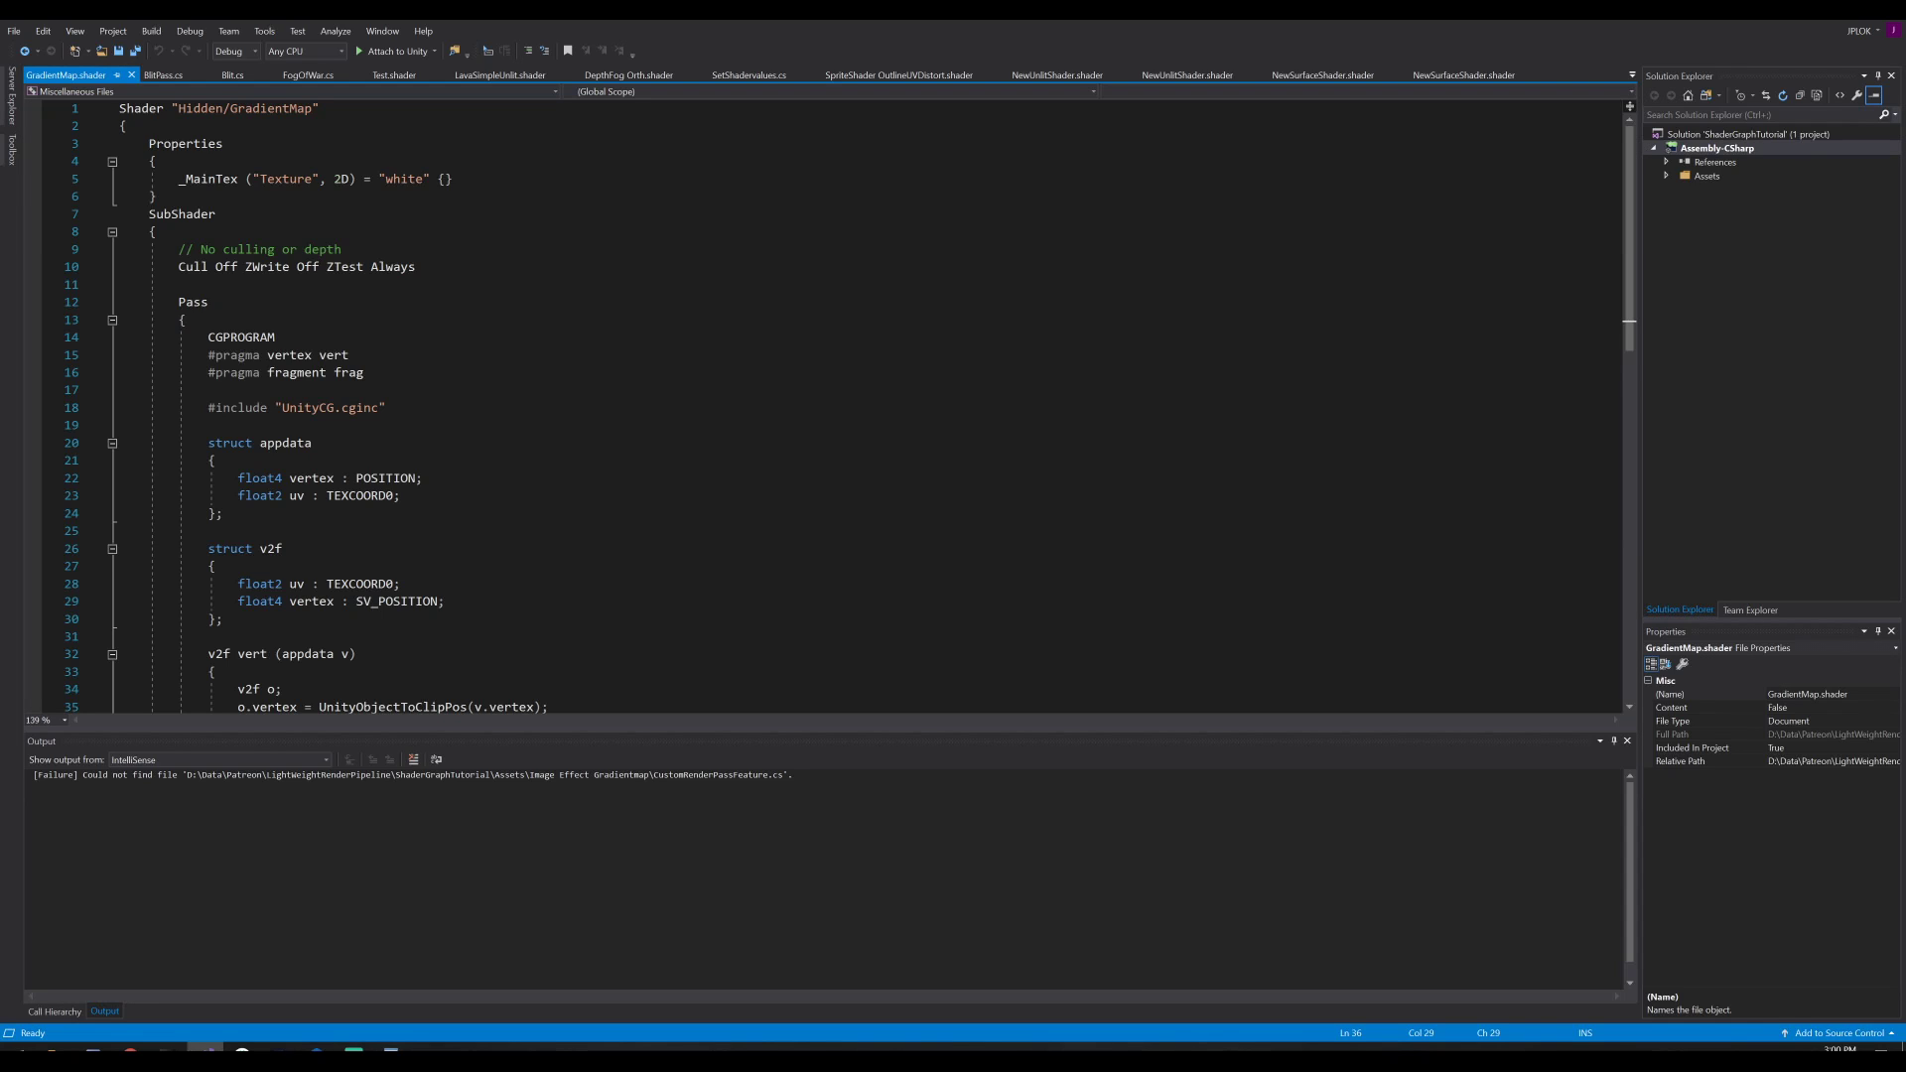
scroll(824, 397, "down", 8)
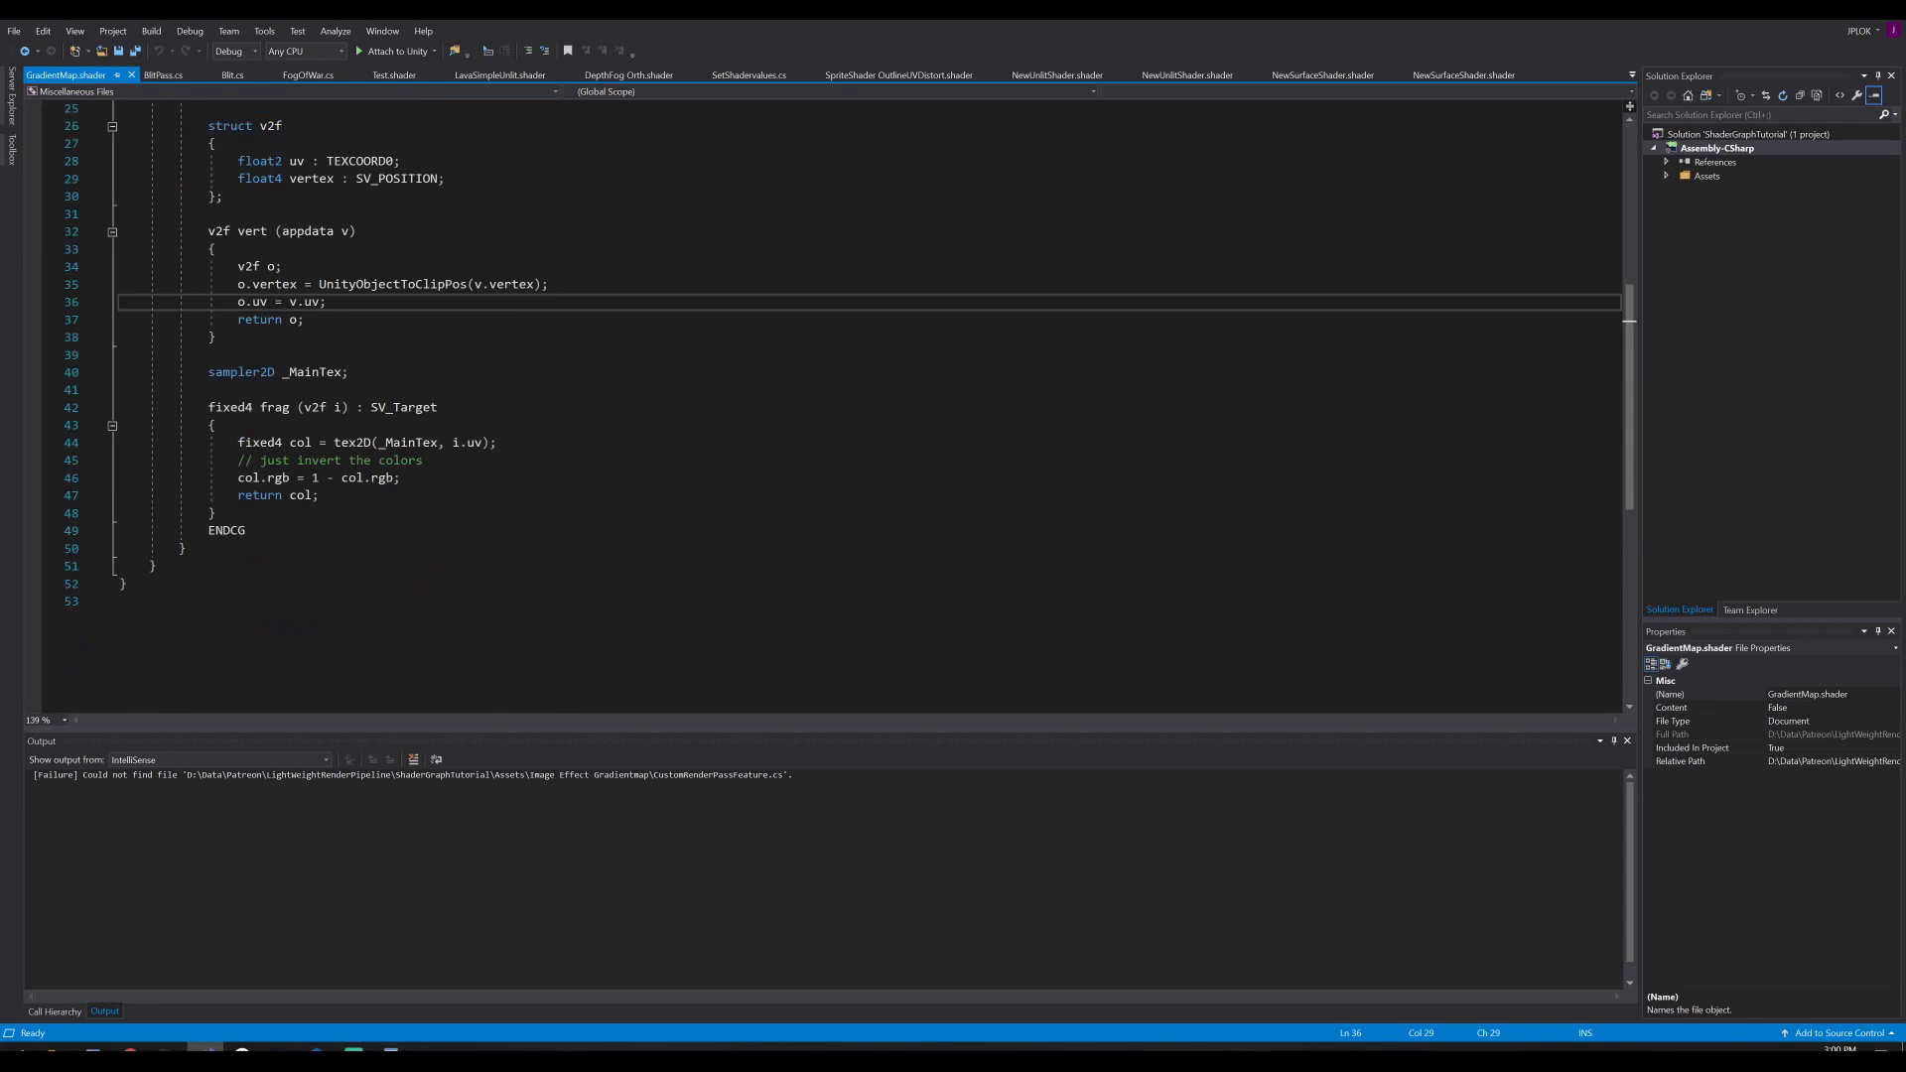
left_click_drag(224, 478, 401, 477)
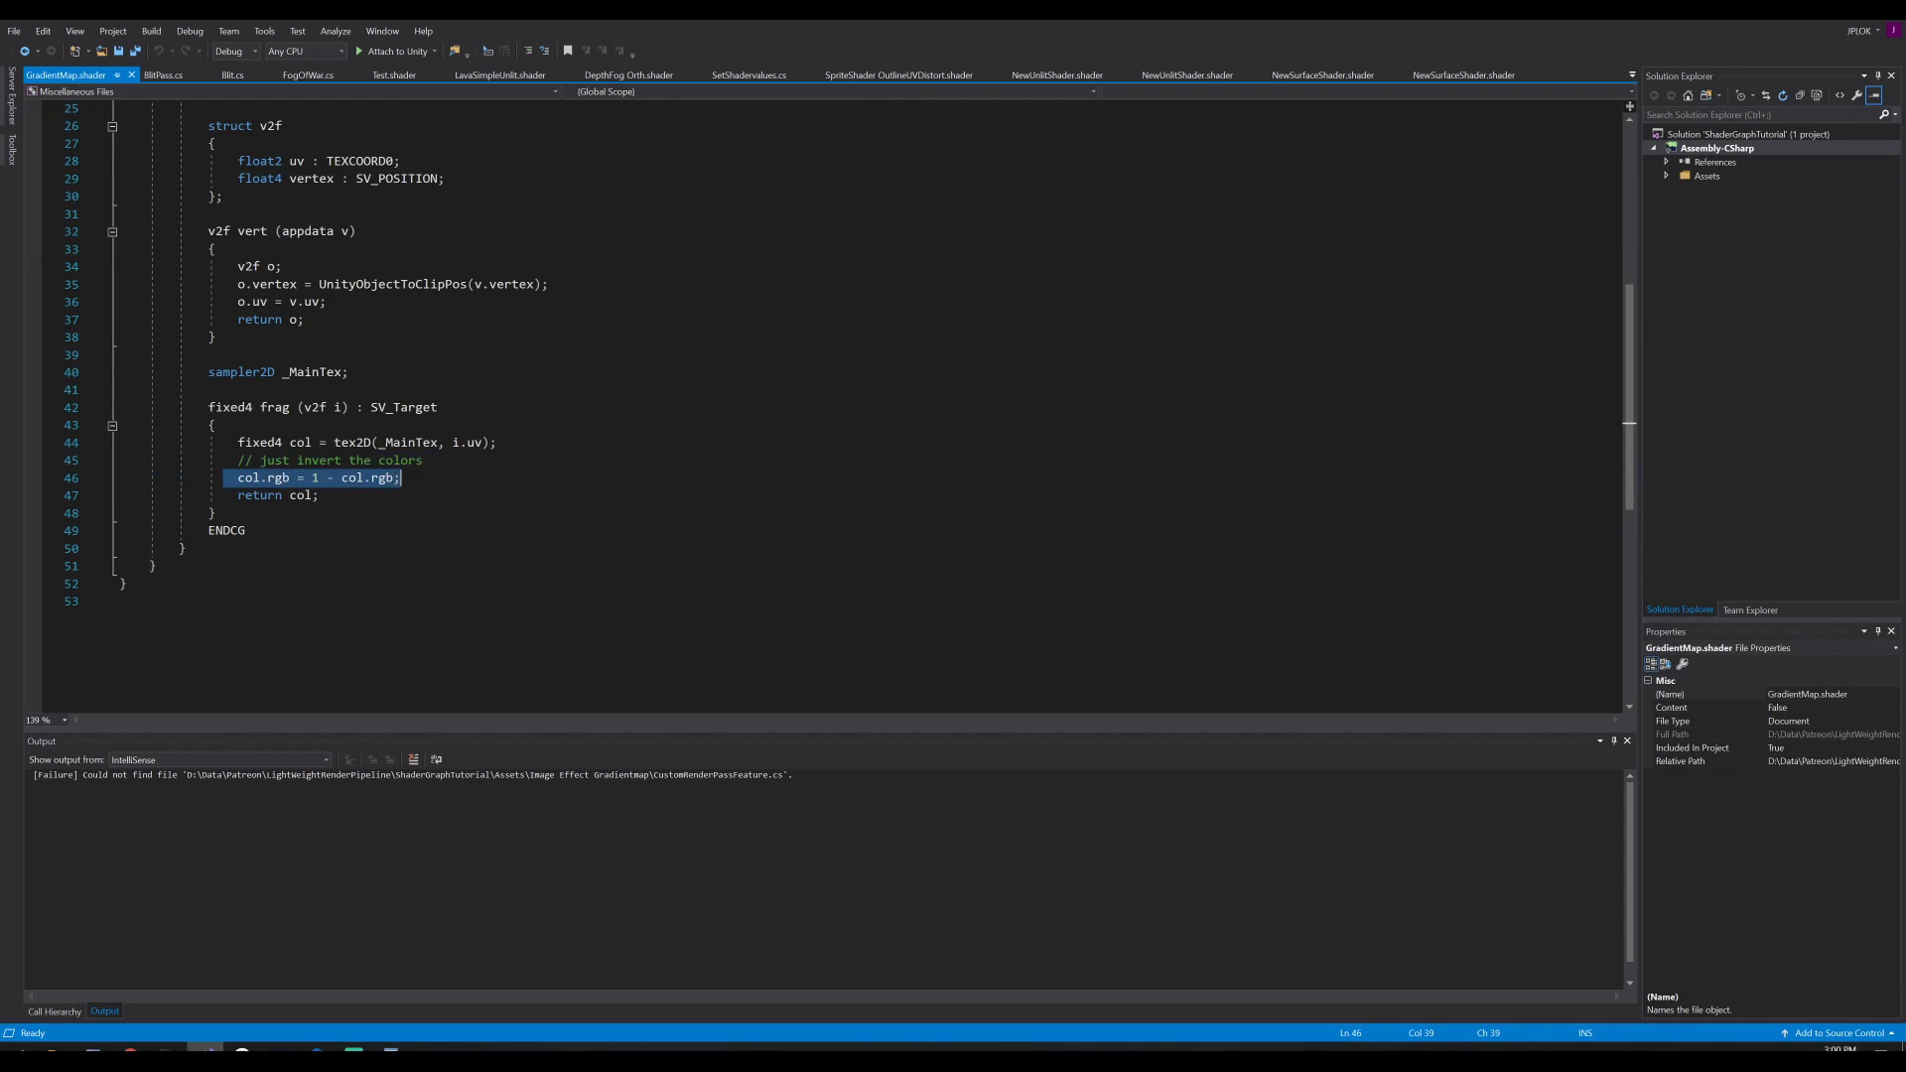
left_click(238, 460)
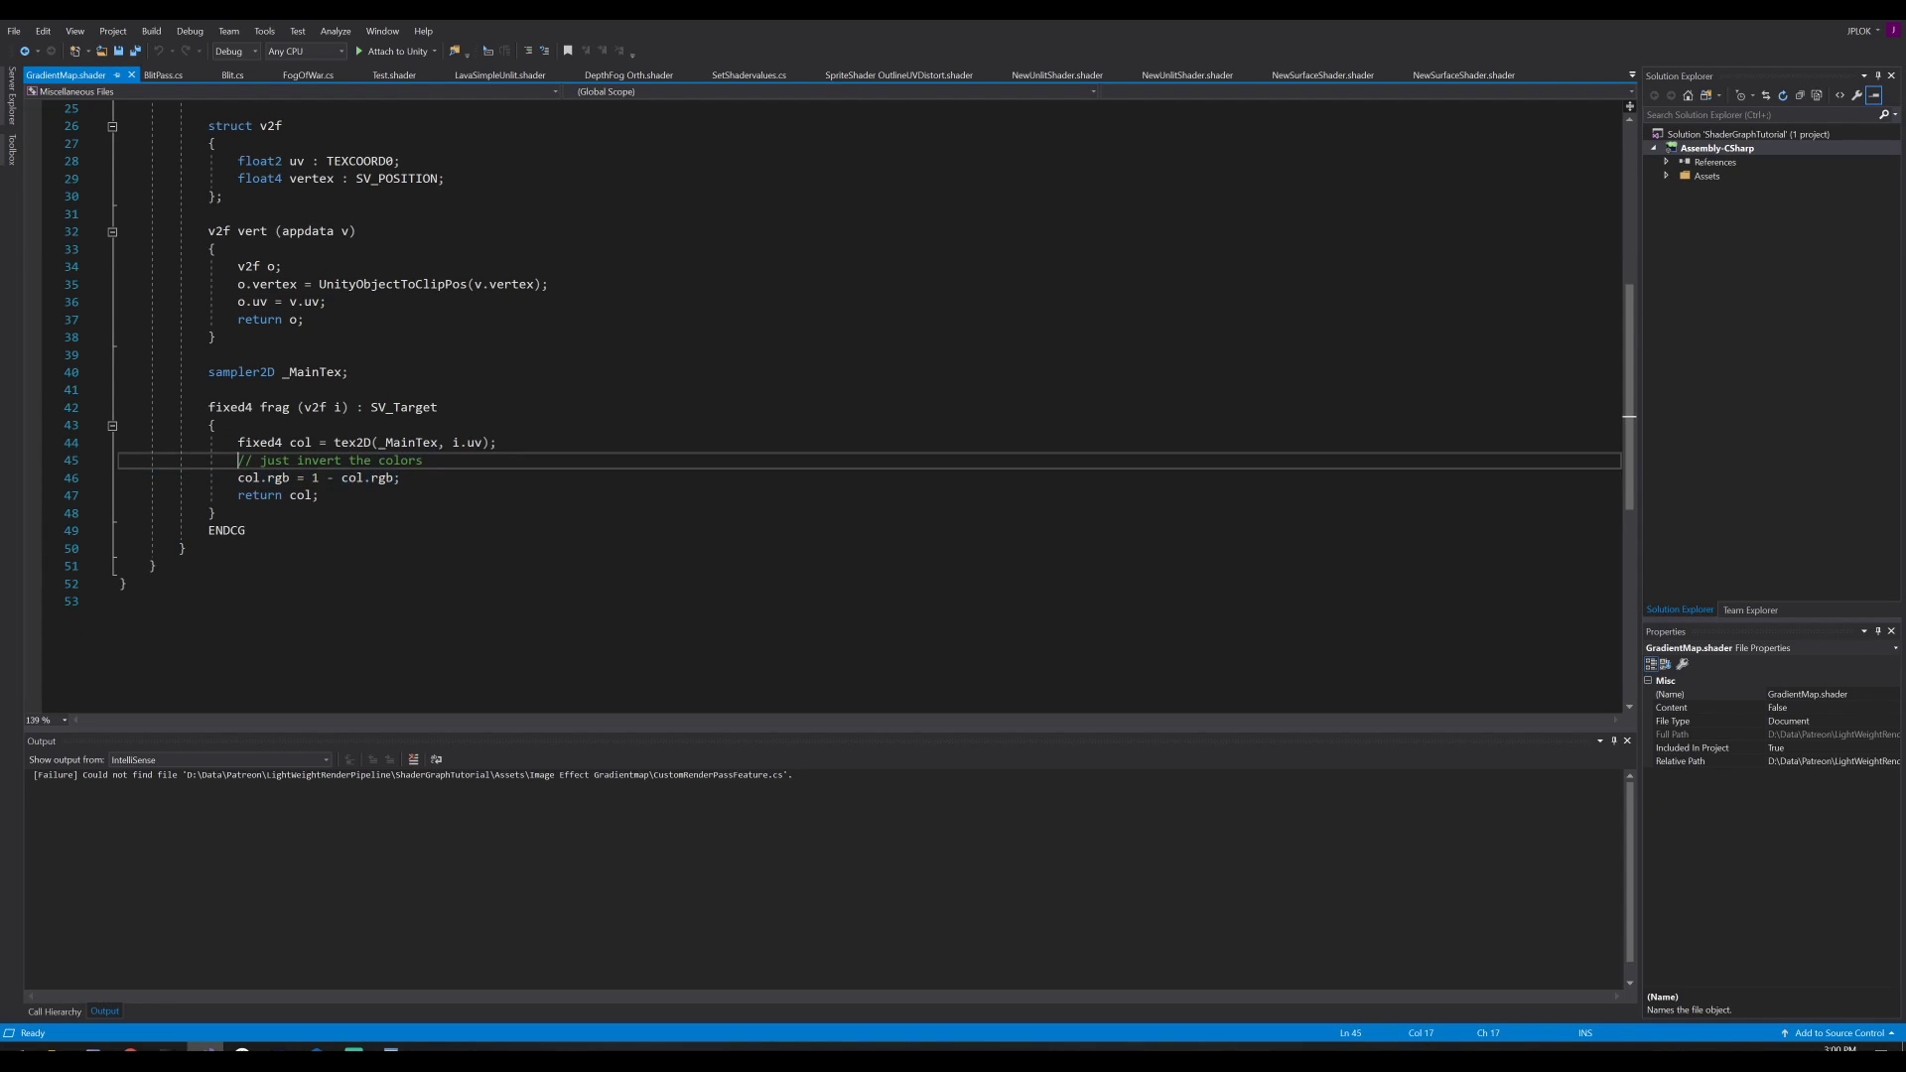
triple_click(298, 477)
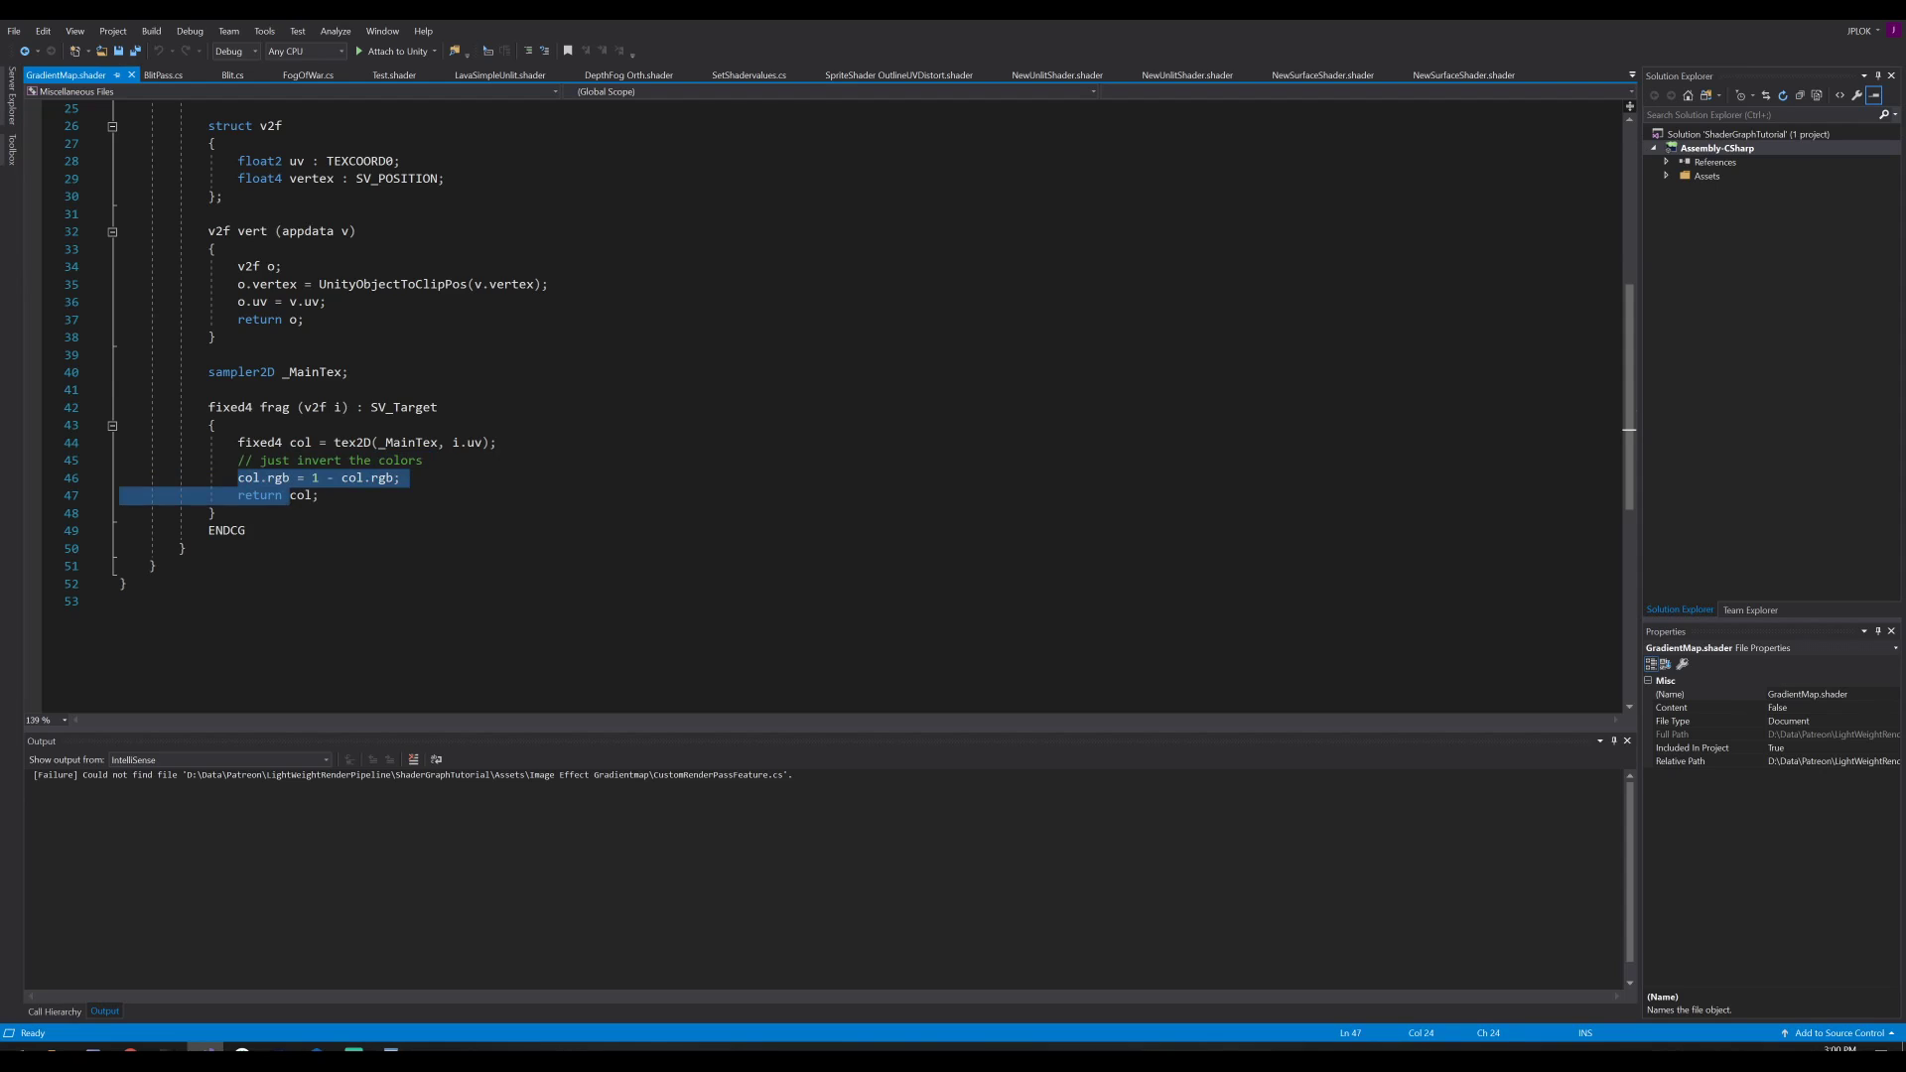
left_click(290, 441)
double_click(391, 443)
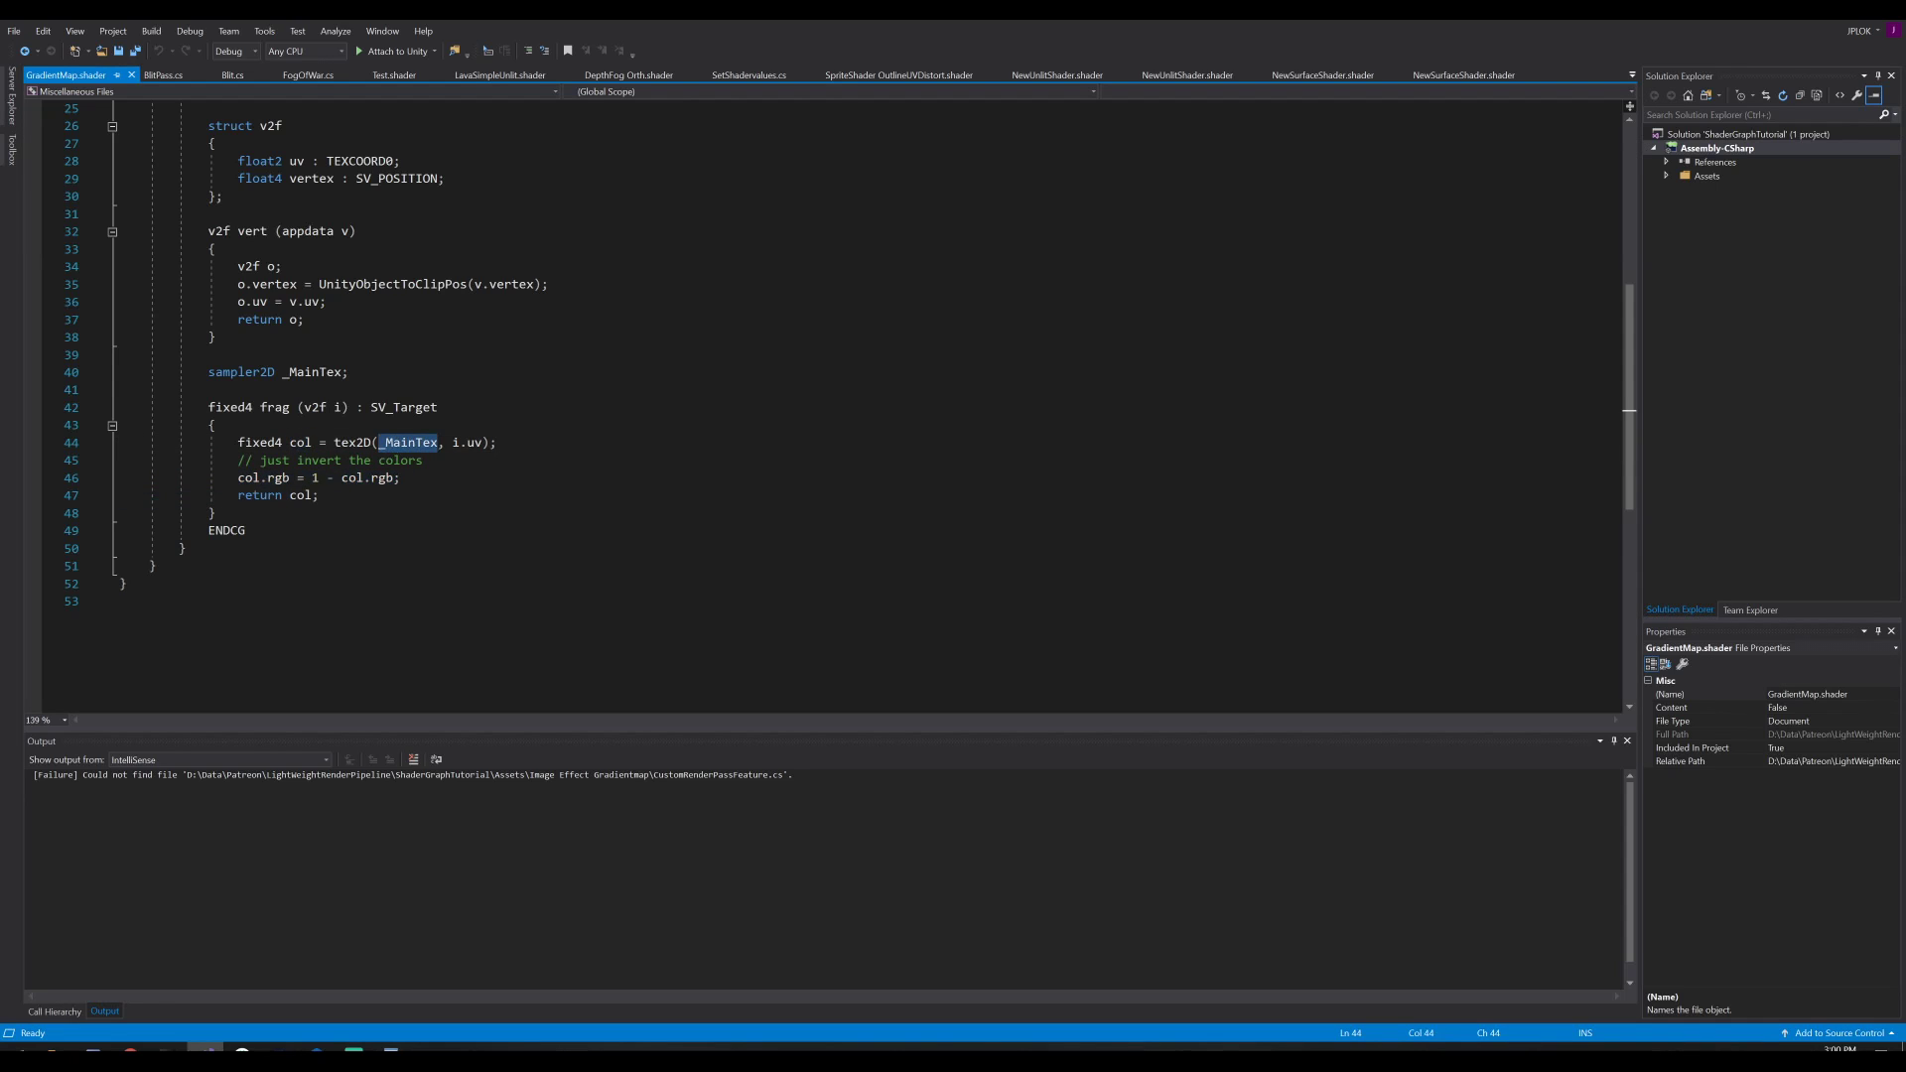
double_click(278, 477)
left_click(400, 478)
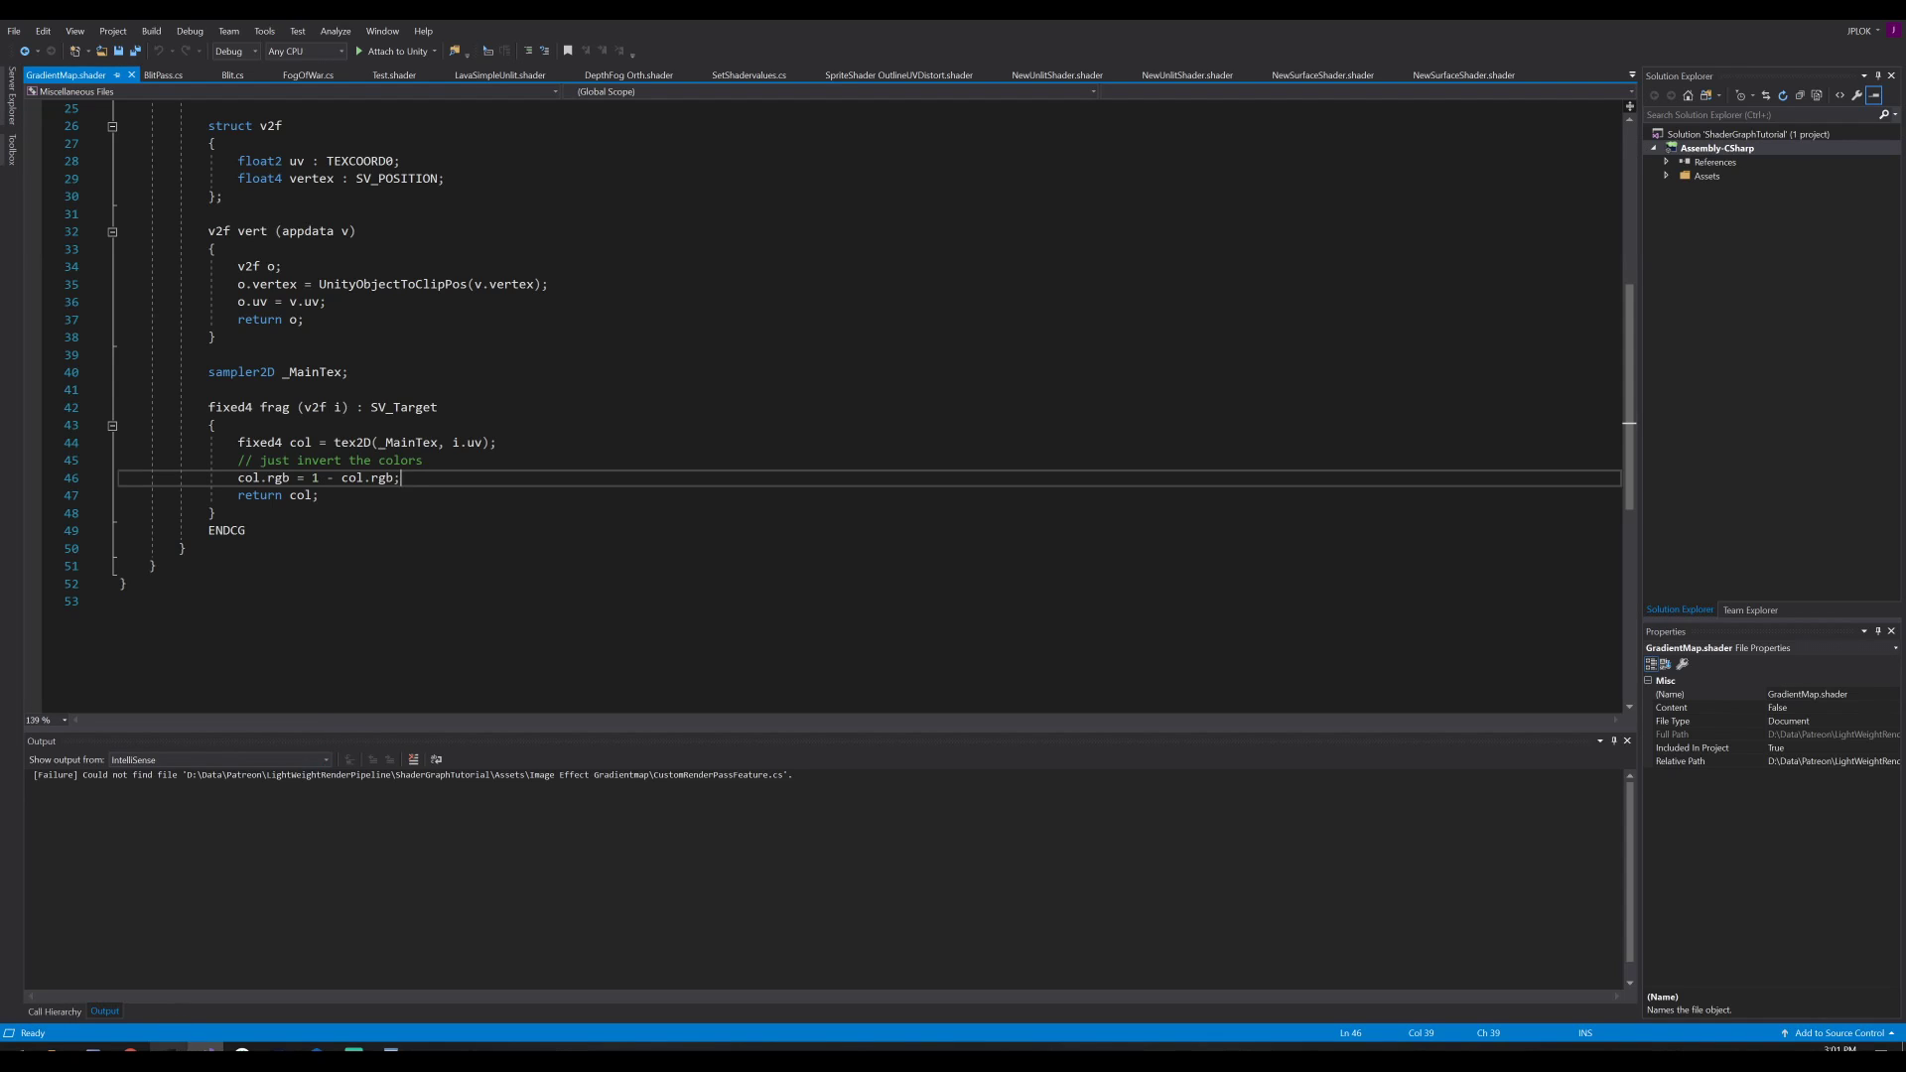
left_click(169, 1048)
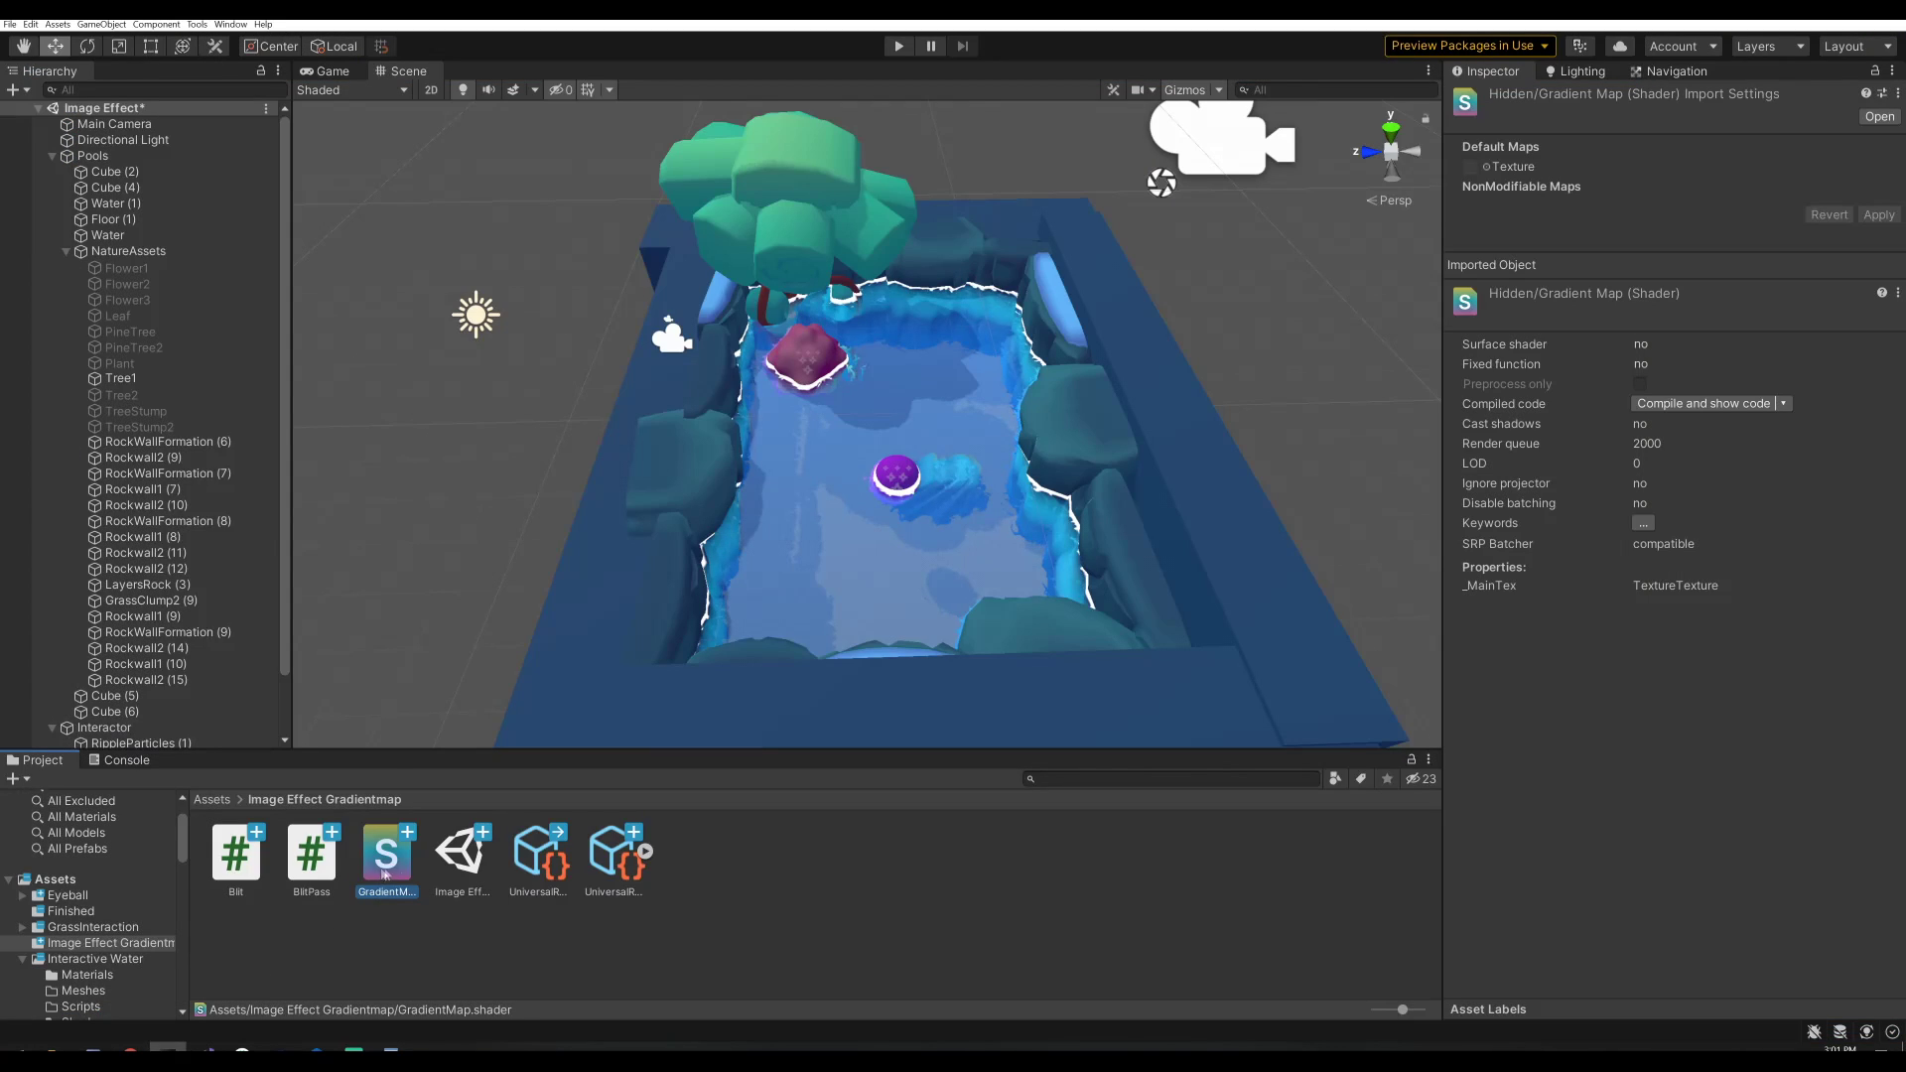
Create the Hidden_GradientMap material from GradientMap and assign it as the New Blit's Blit Material.
right_click(386, 871)
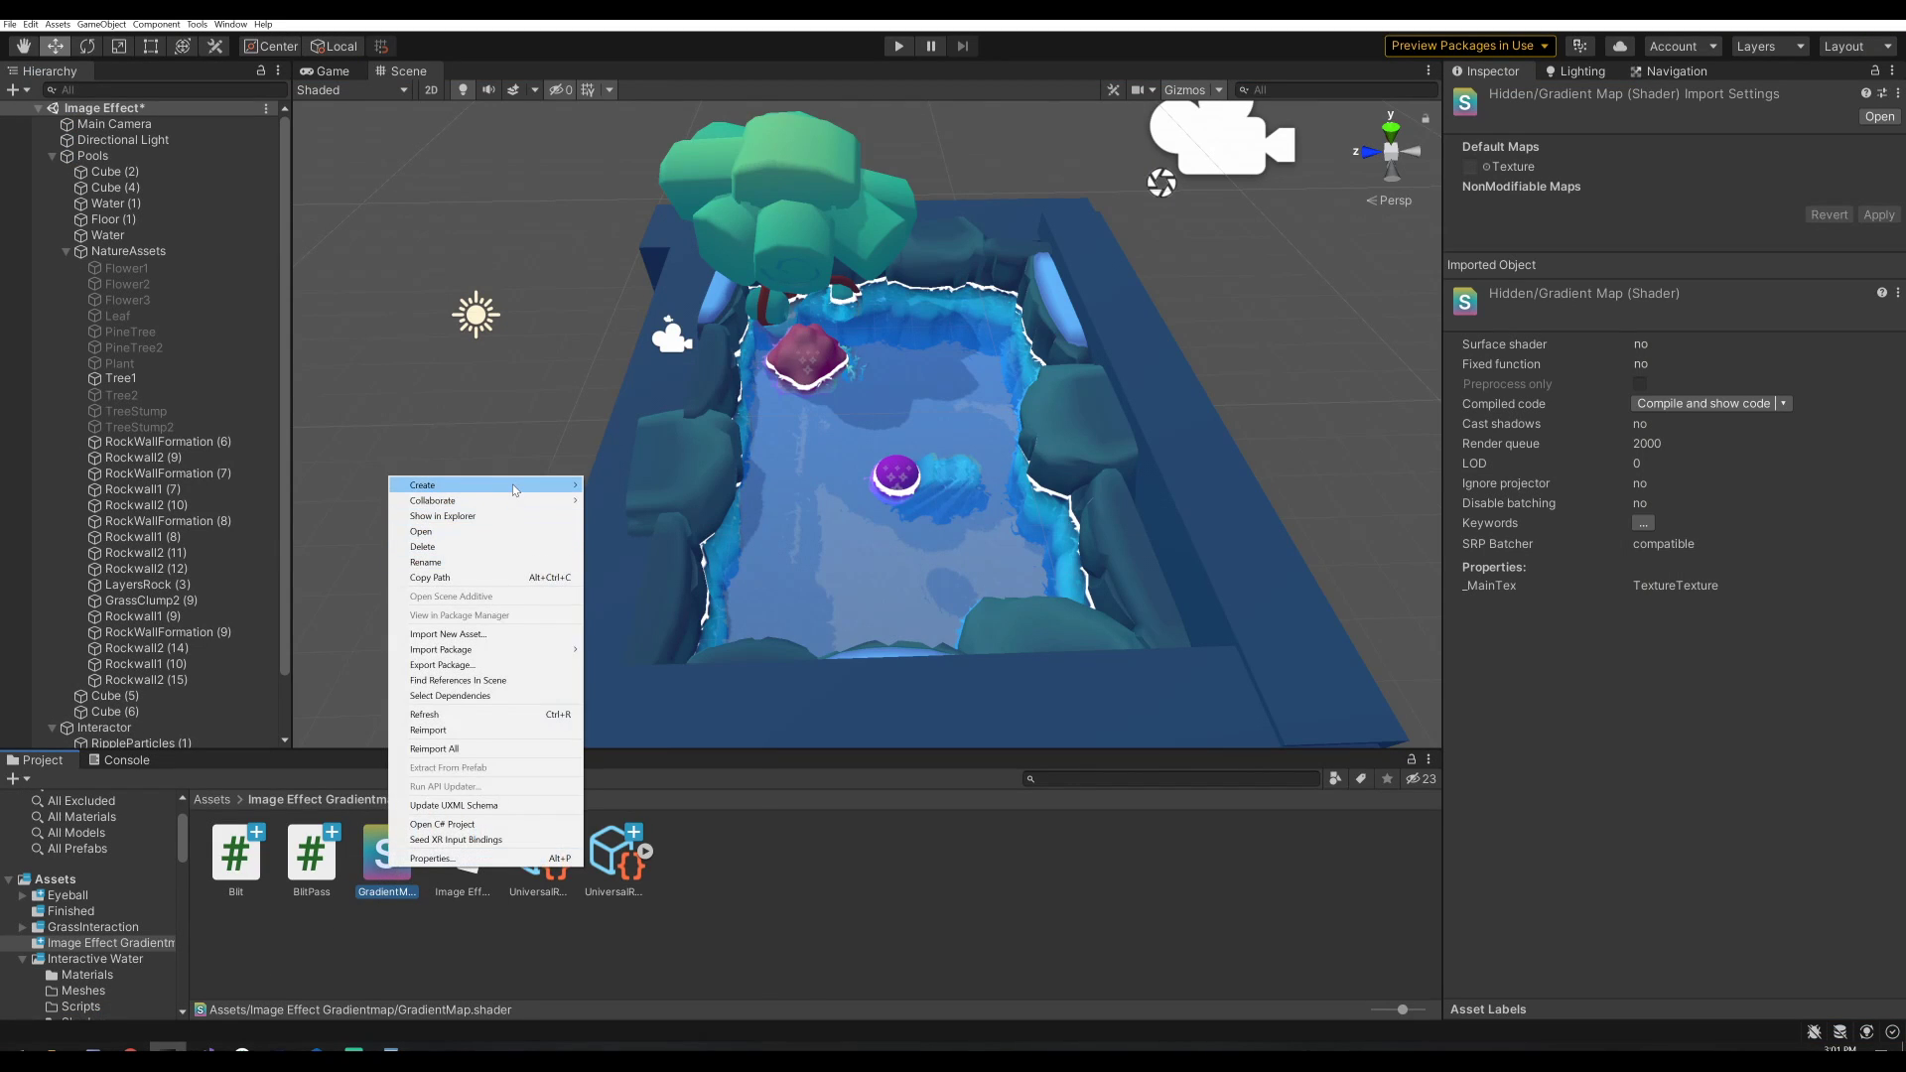
mouse_move(515, 489)
left_click(635, 657)
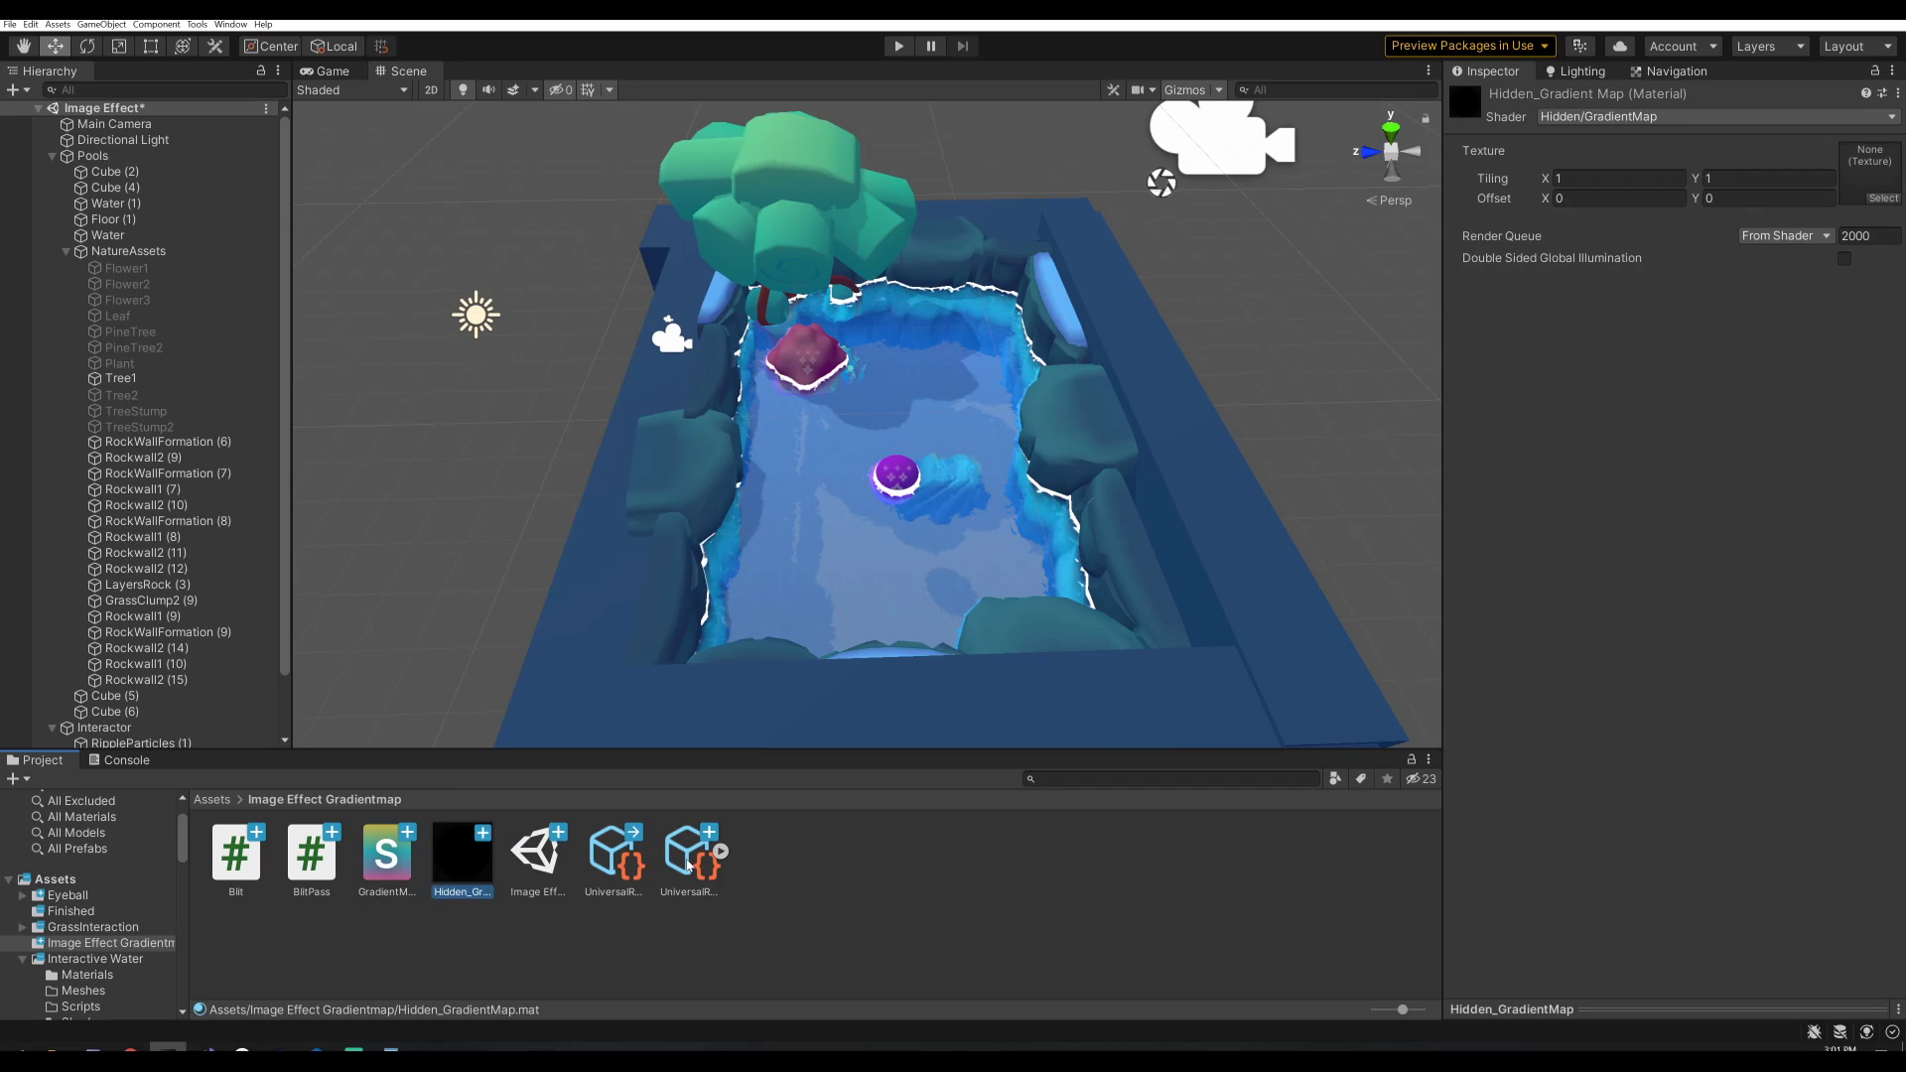
left_click(687, 866)
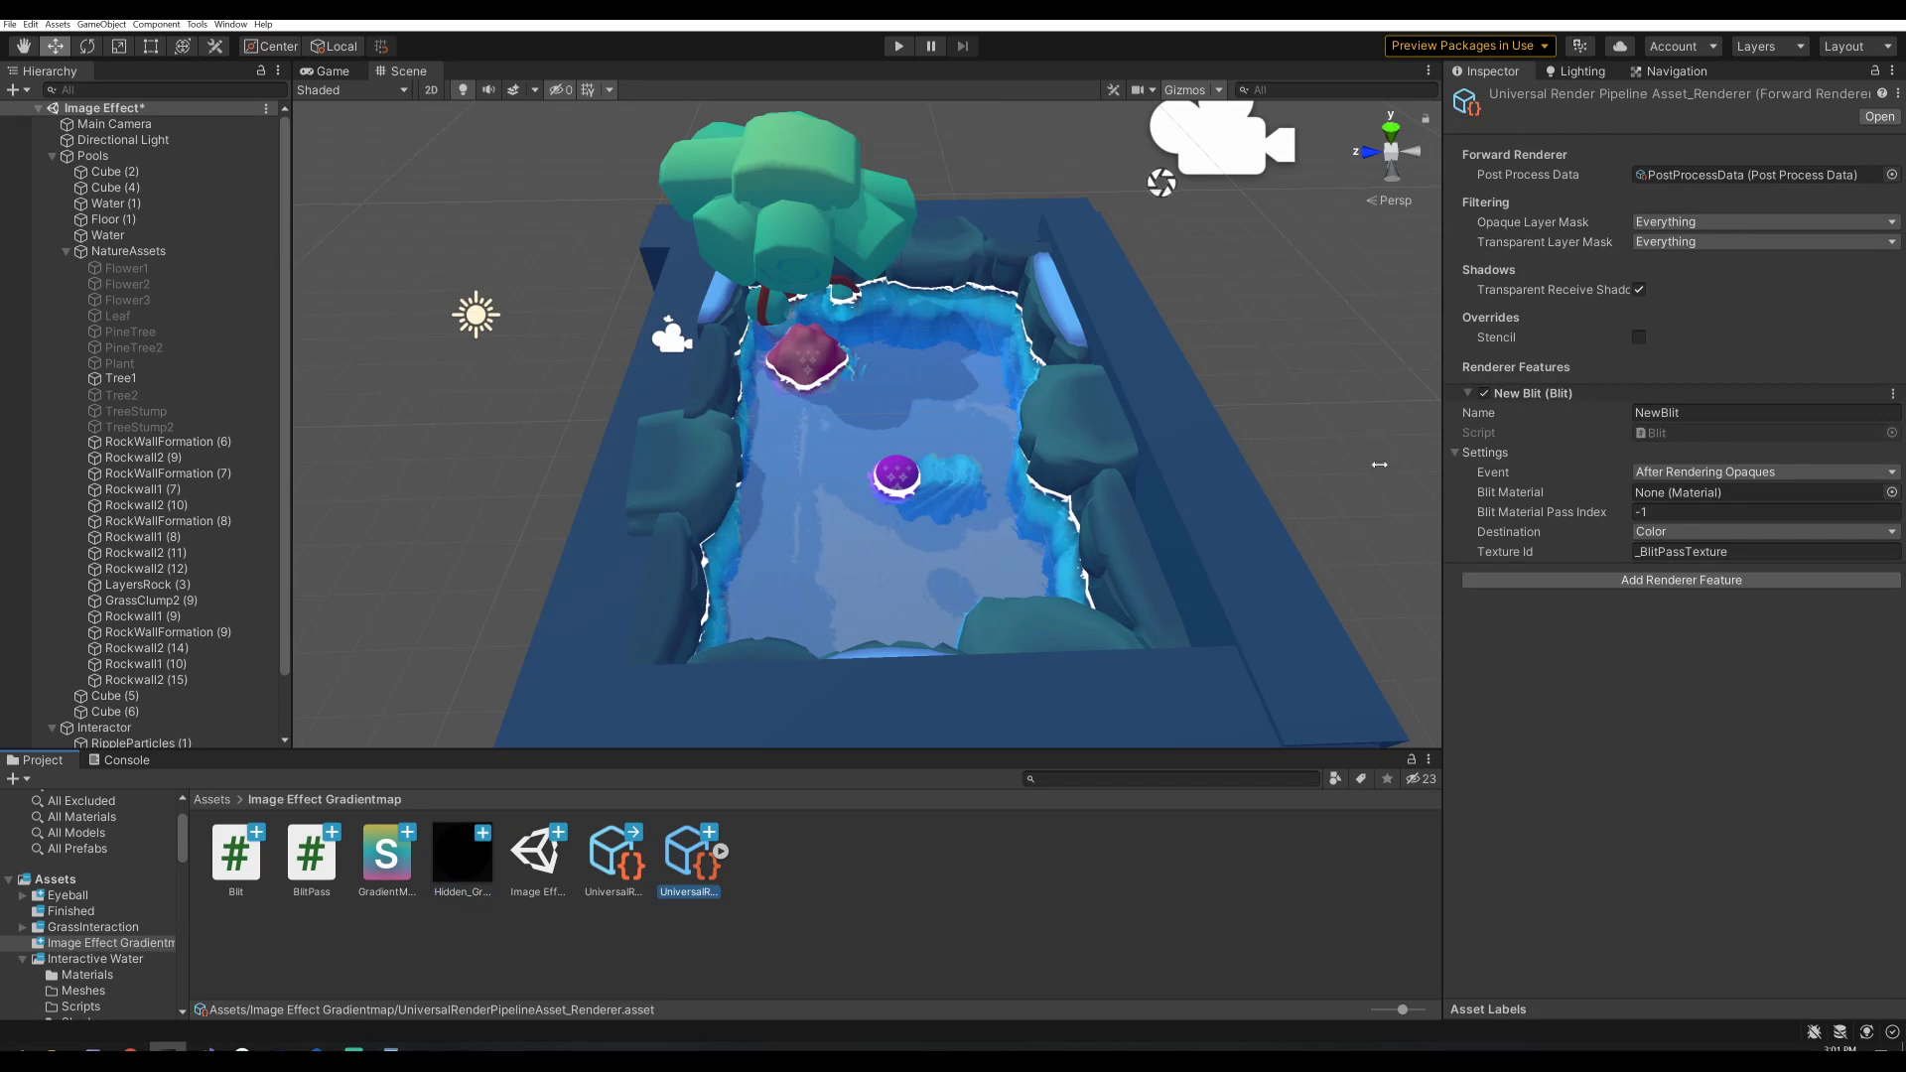
left_click_drag(458, 875, 1670, 497)
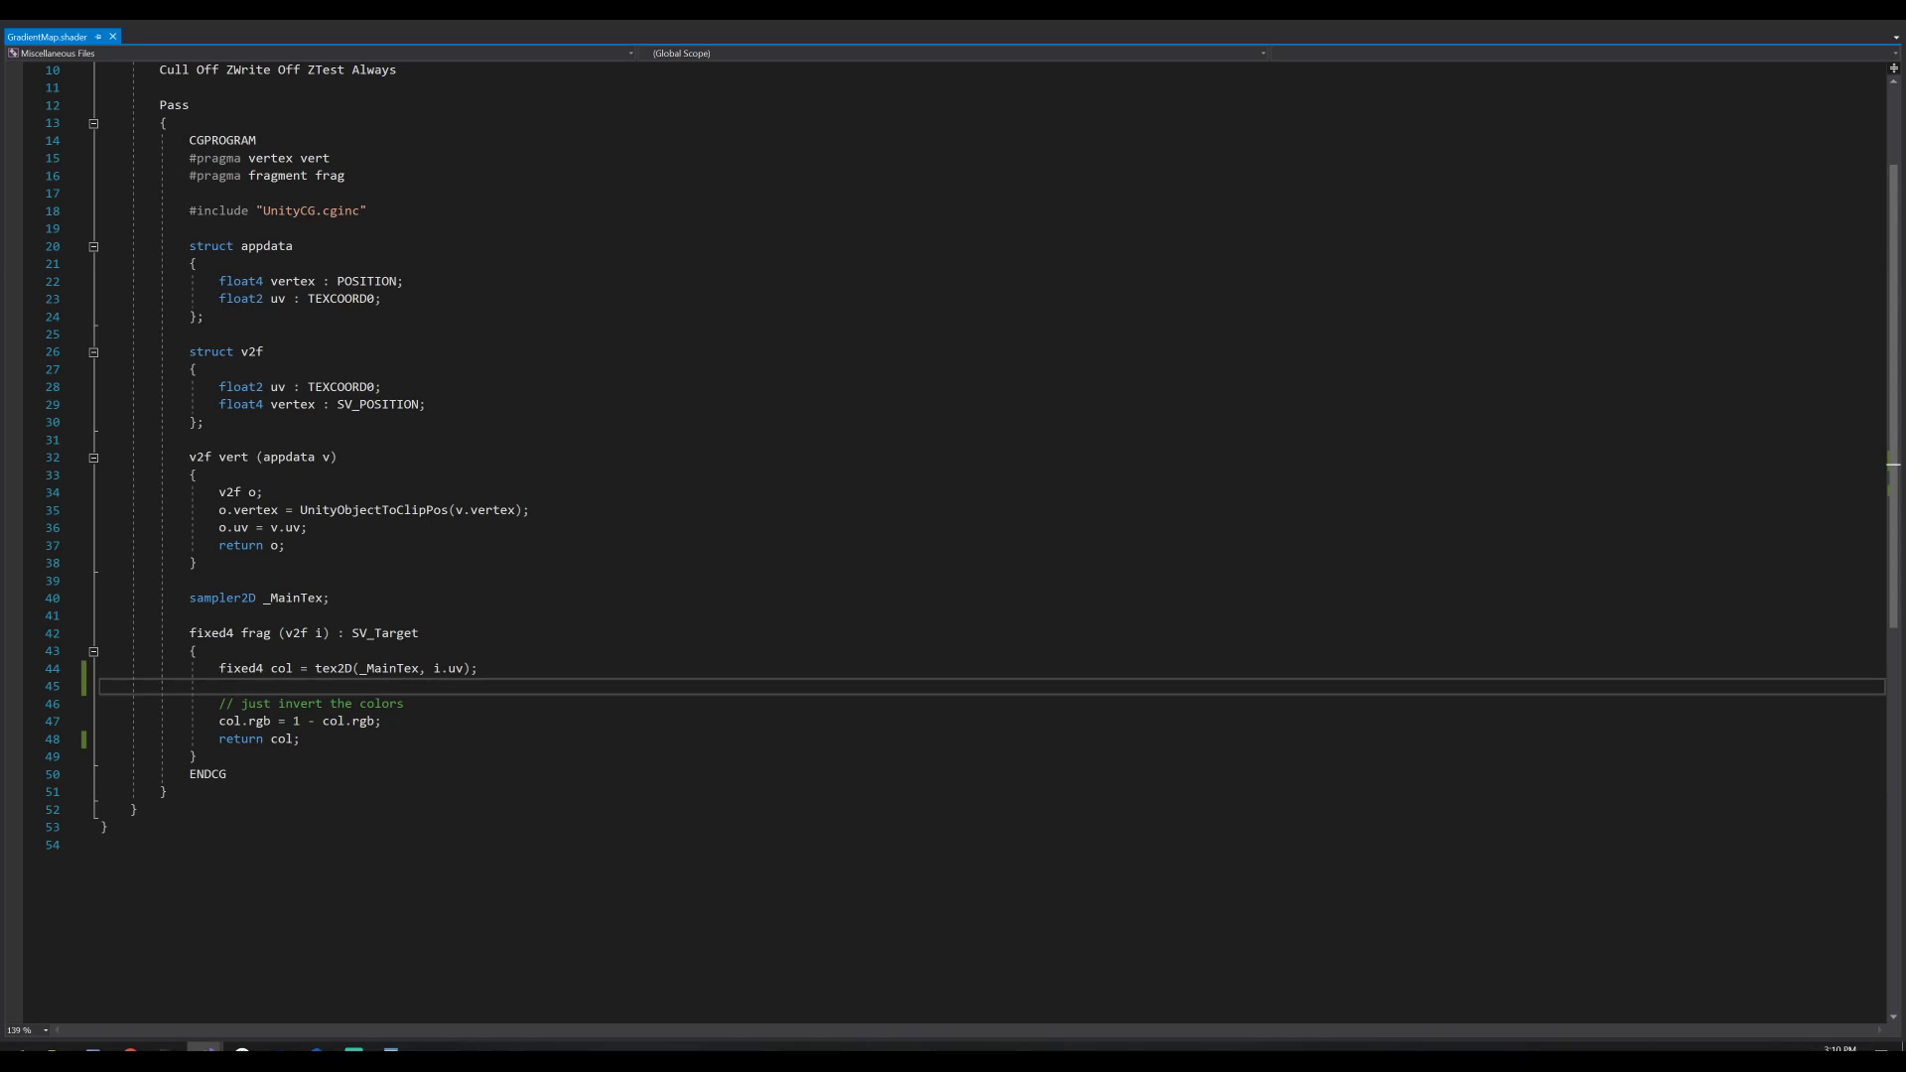
Add 'float grayscale = (col.r + col.g + col.b) / 3;' below the tex2D sampling line.
key("Return")
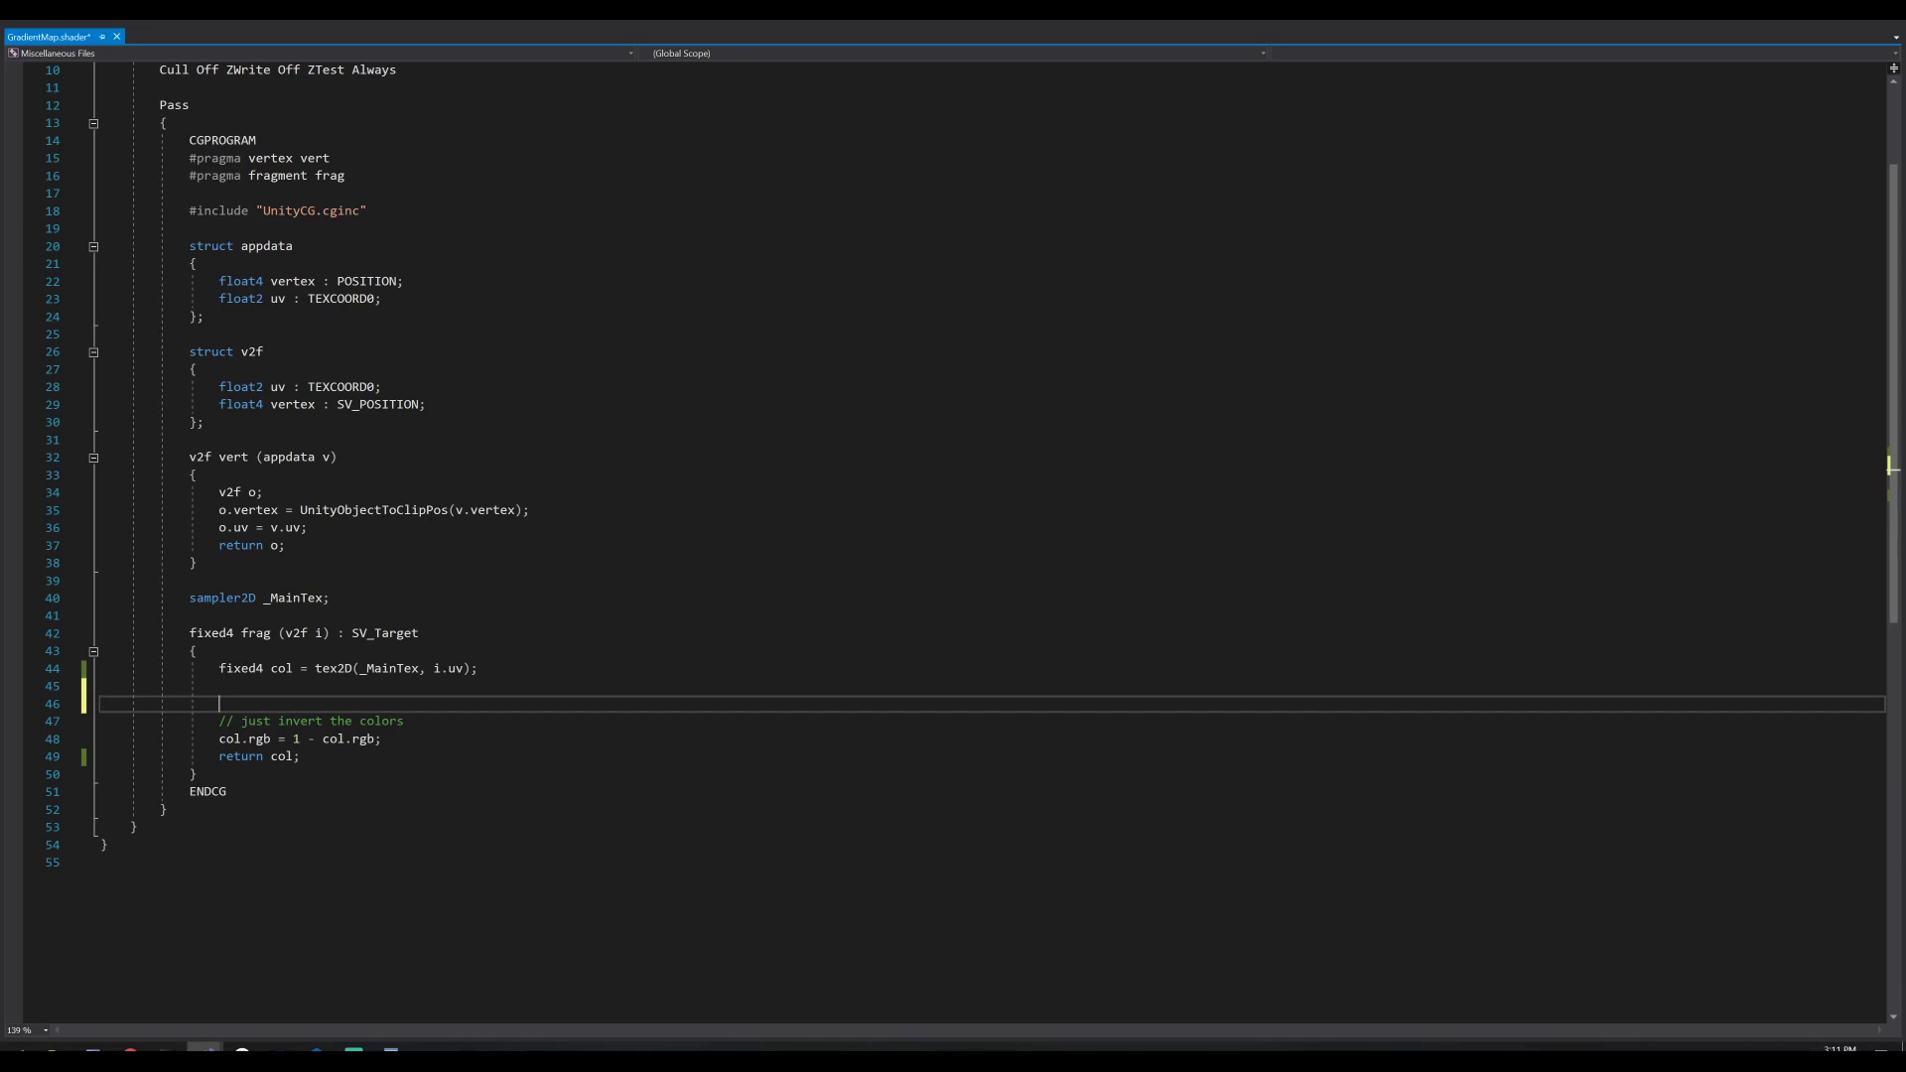
type("float grayscale = (col.r + col.g + col.b) / 3;")
Make the fragment function return grayscale instead of col and save the shader.
double_click(266, 704)
key("ctrl+c")
double_click(285, 757)
key("ctrl+v")
key("ctrl+s")
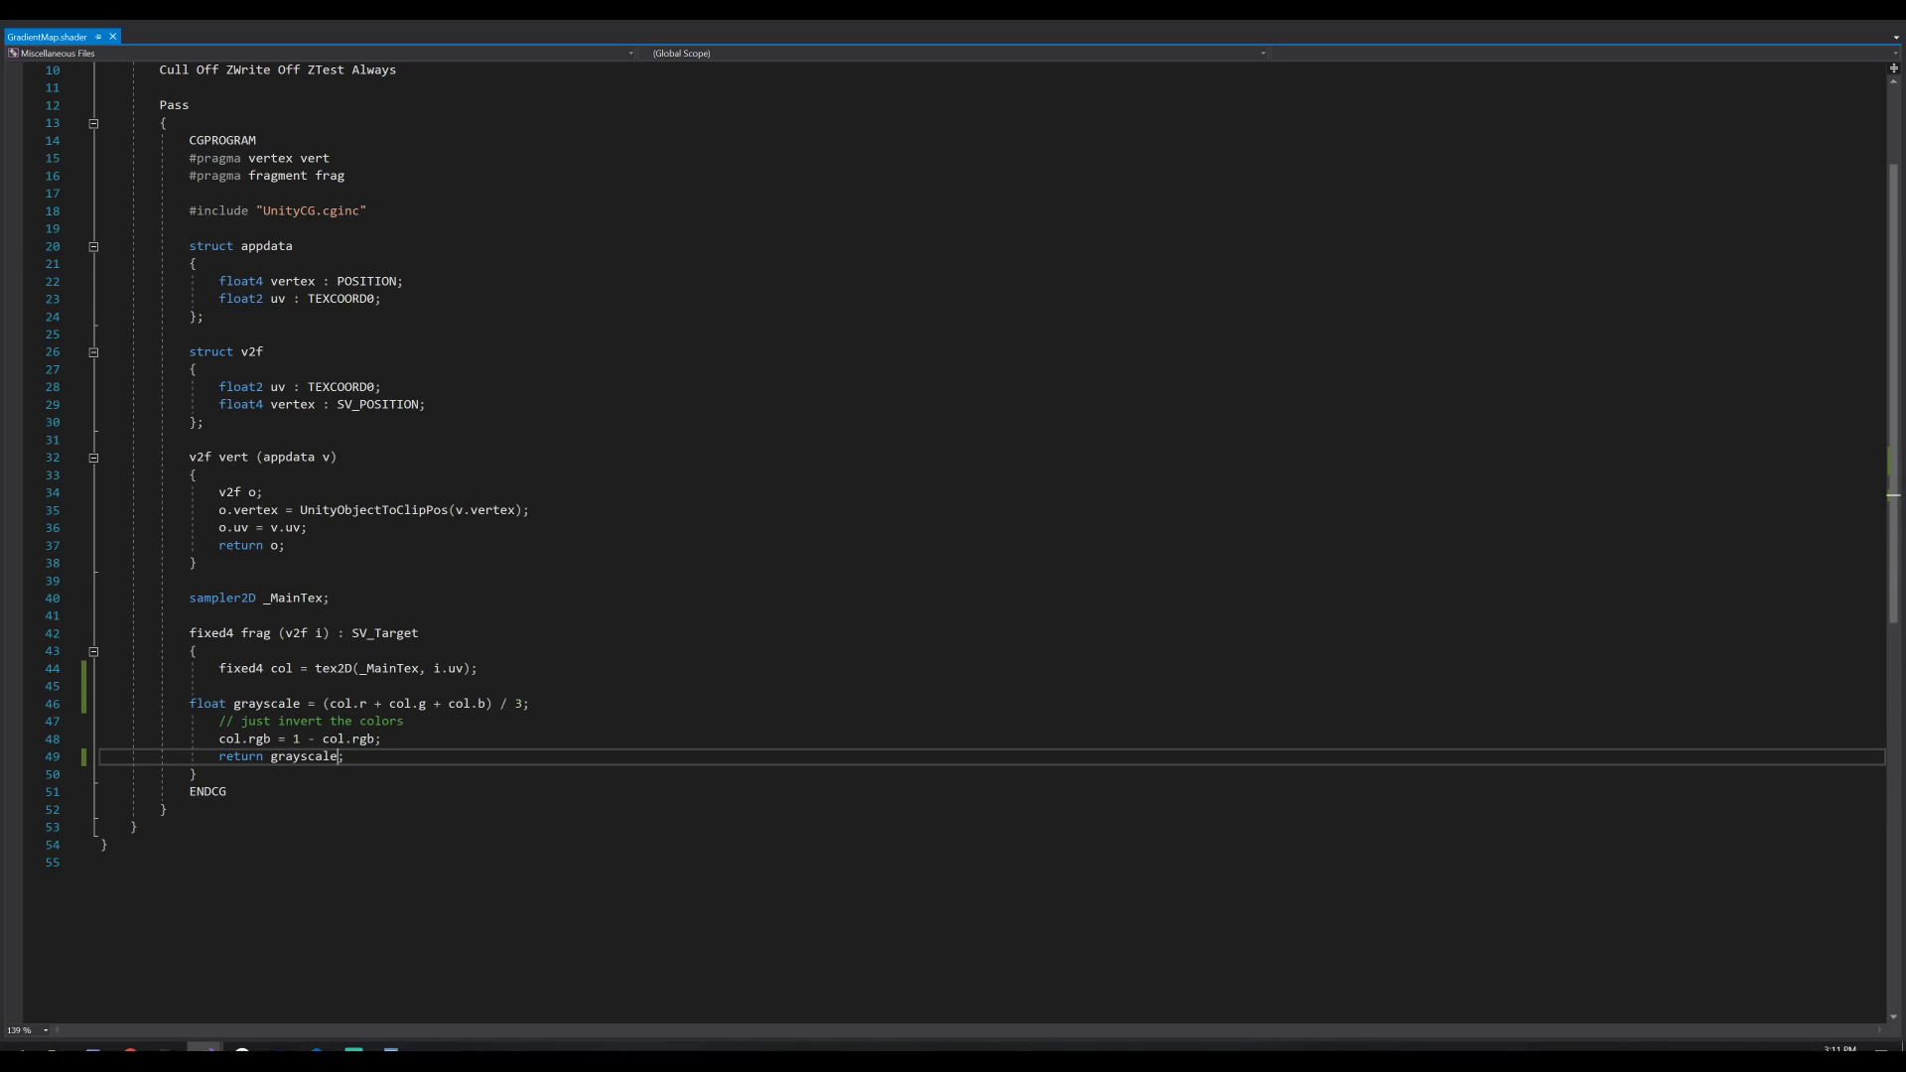
mouse_move(204, 1050)
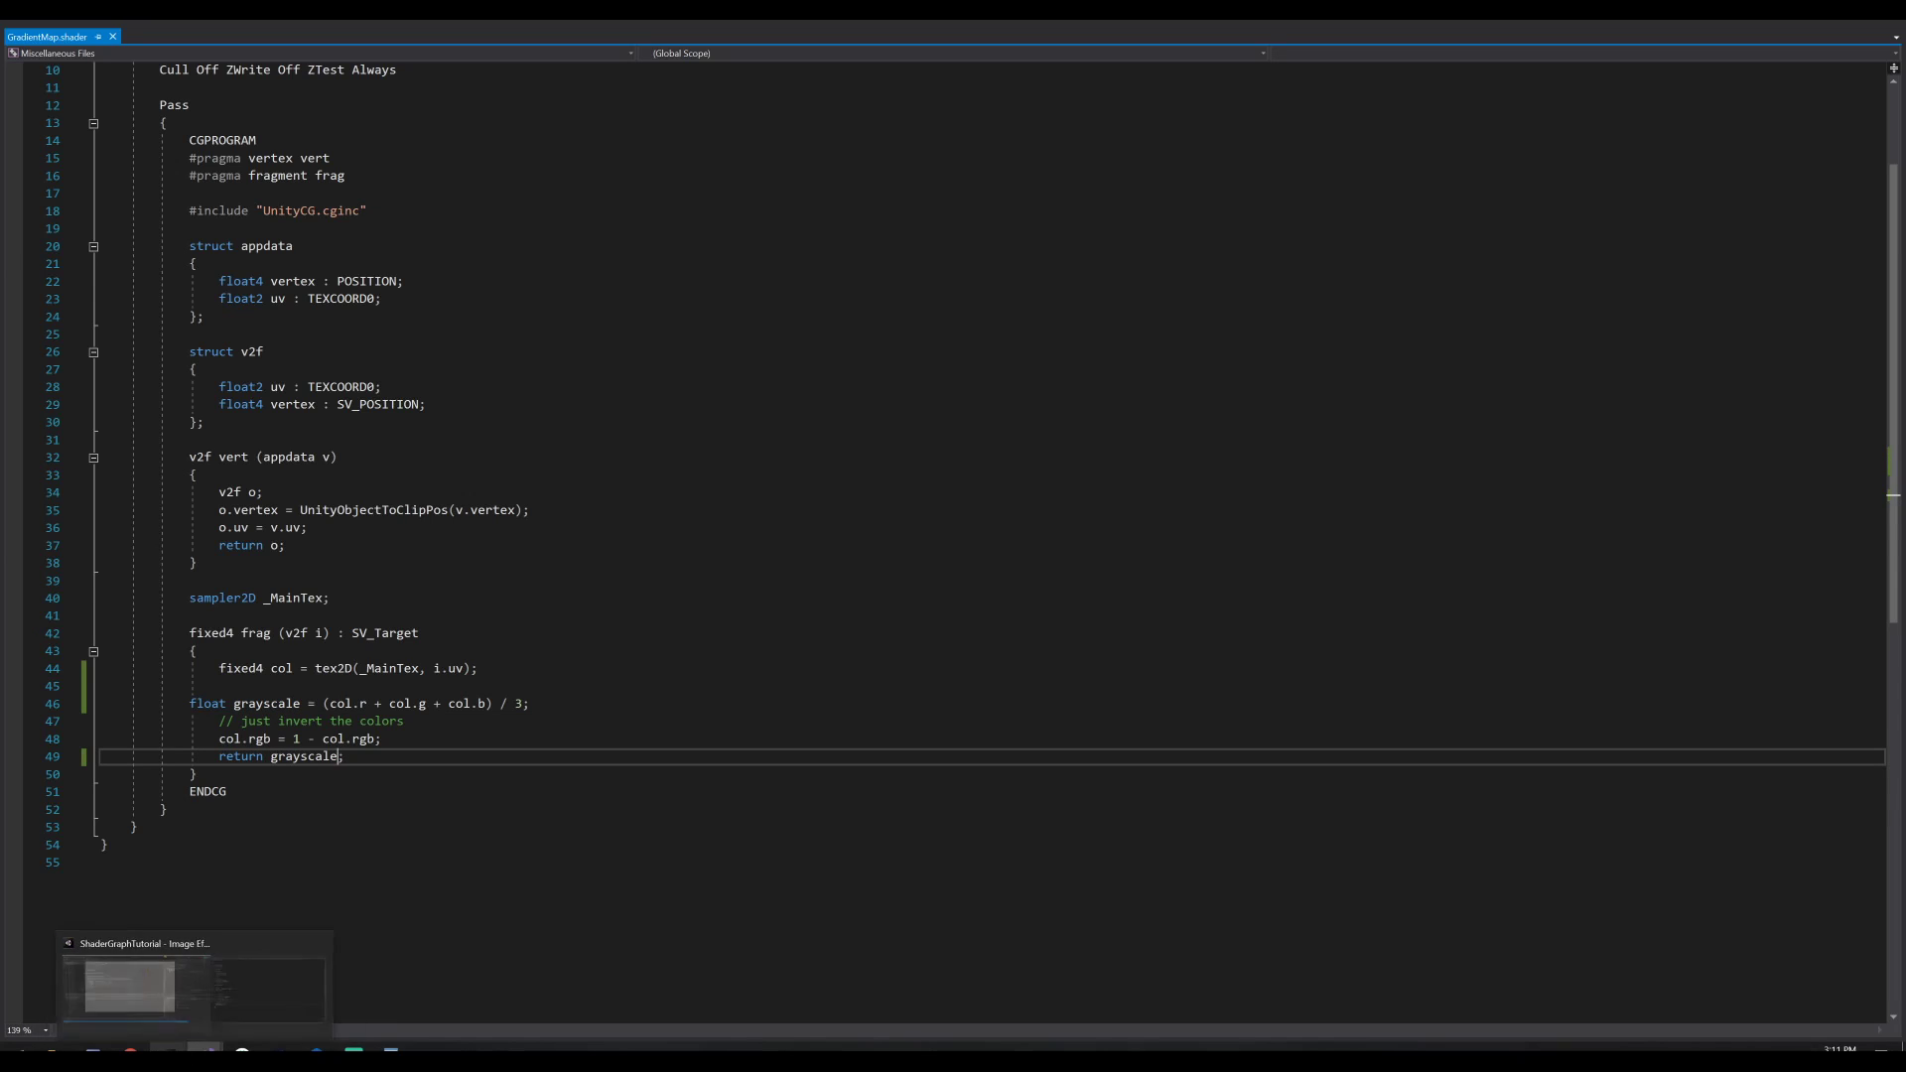
left_click(127, 992)
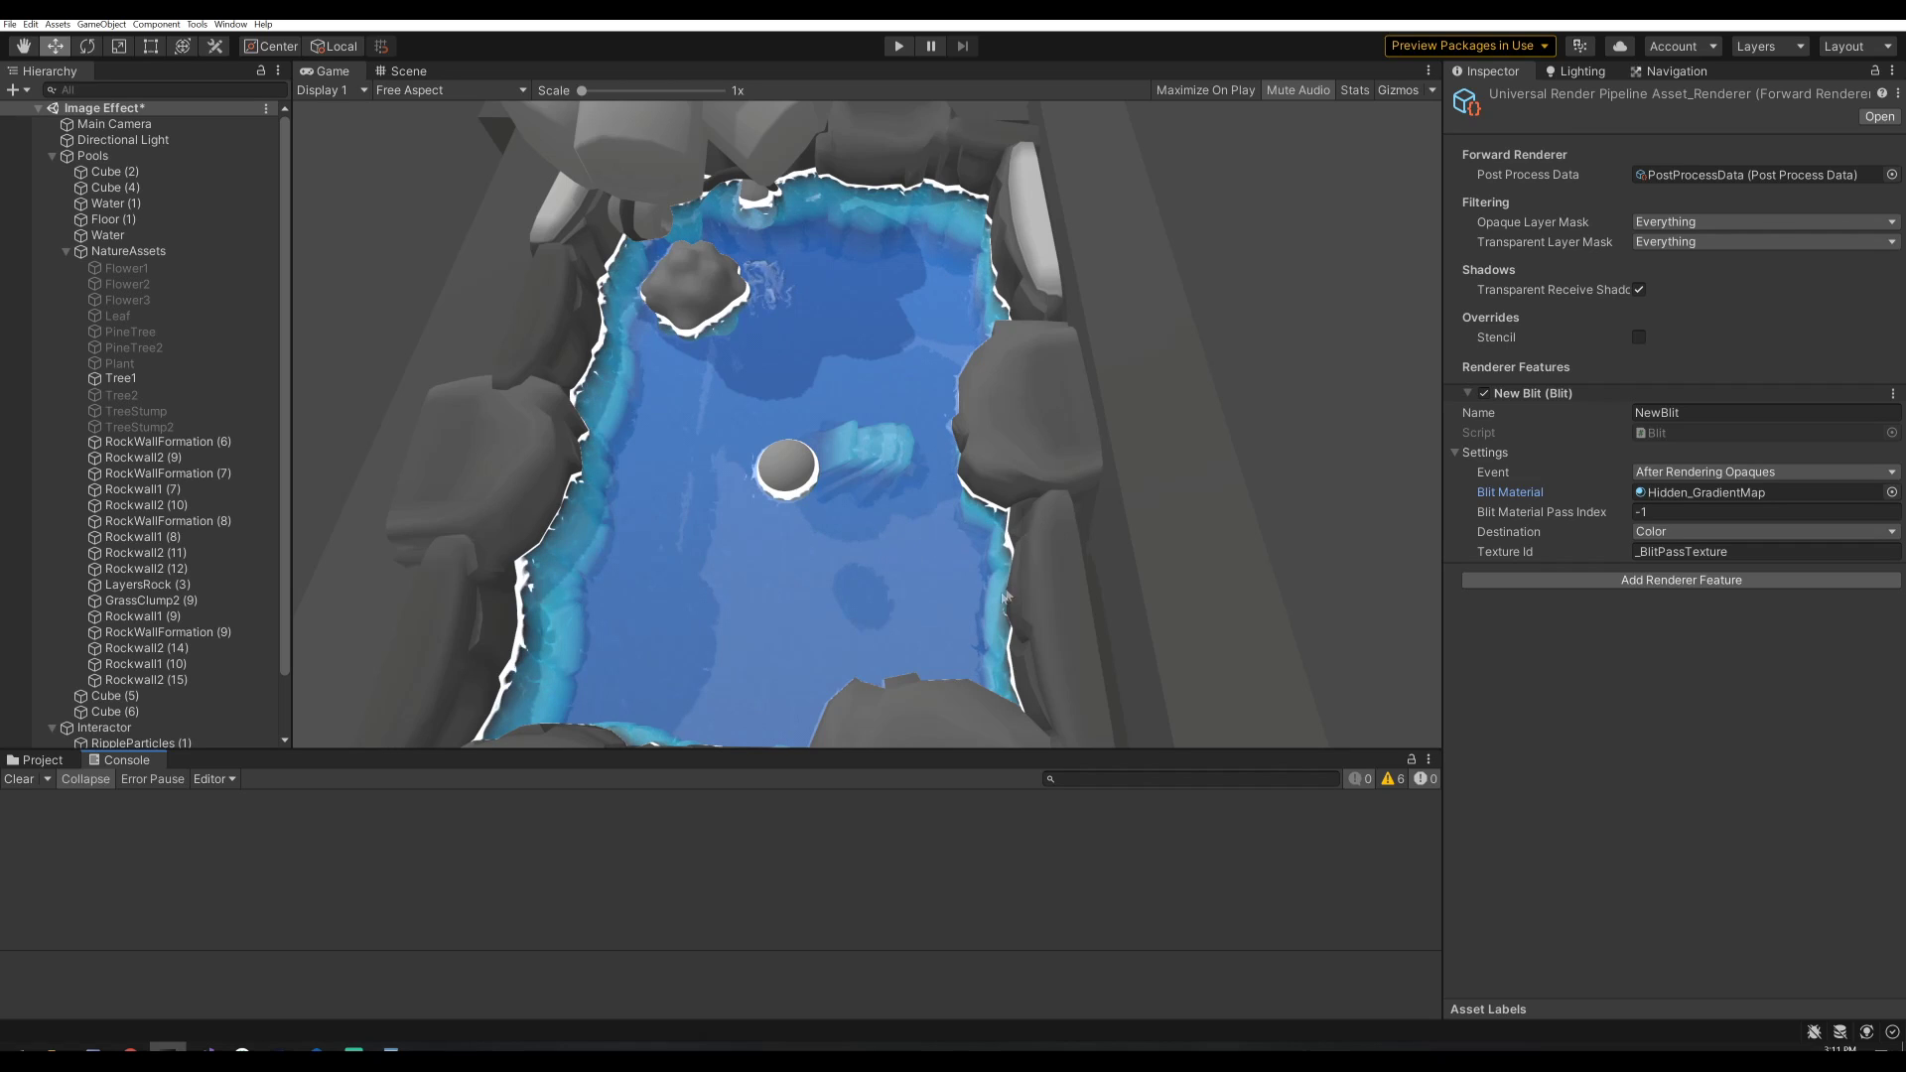
Change the New Blit feature's Event to After Rendering Transparents.
left_click(1675, 474)
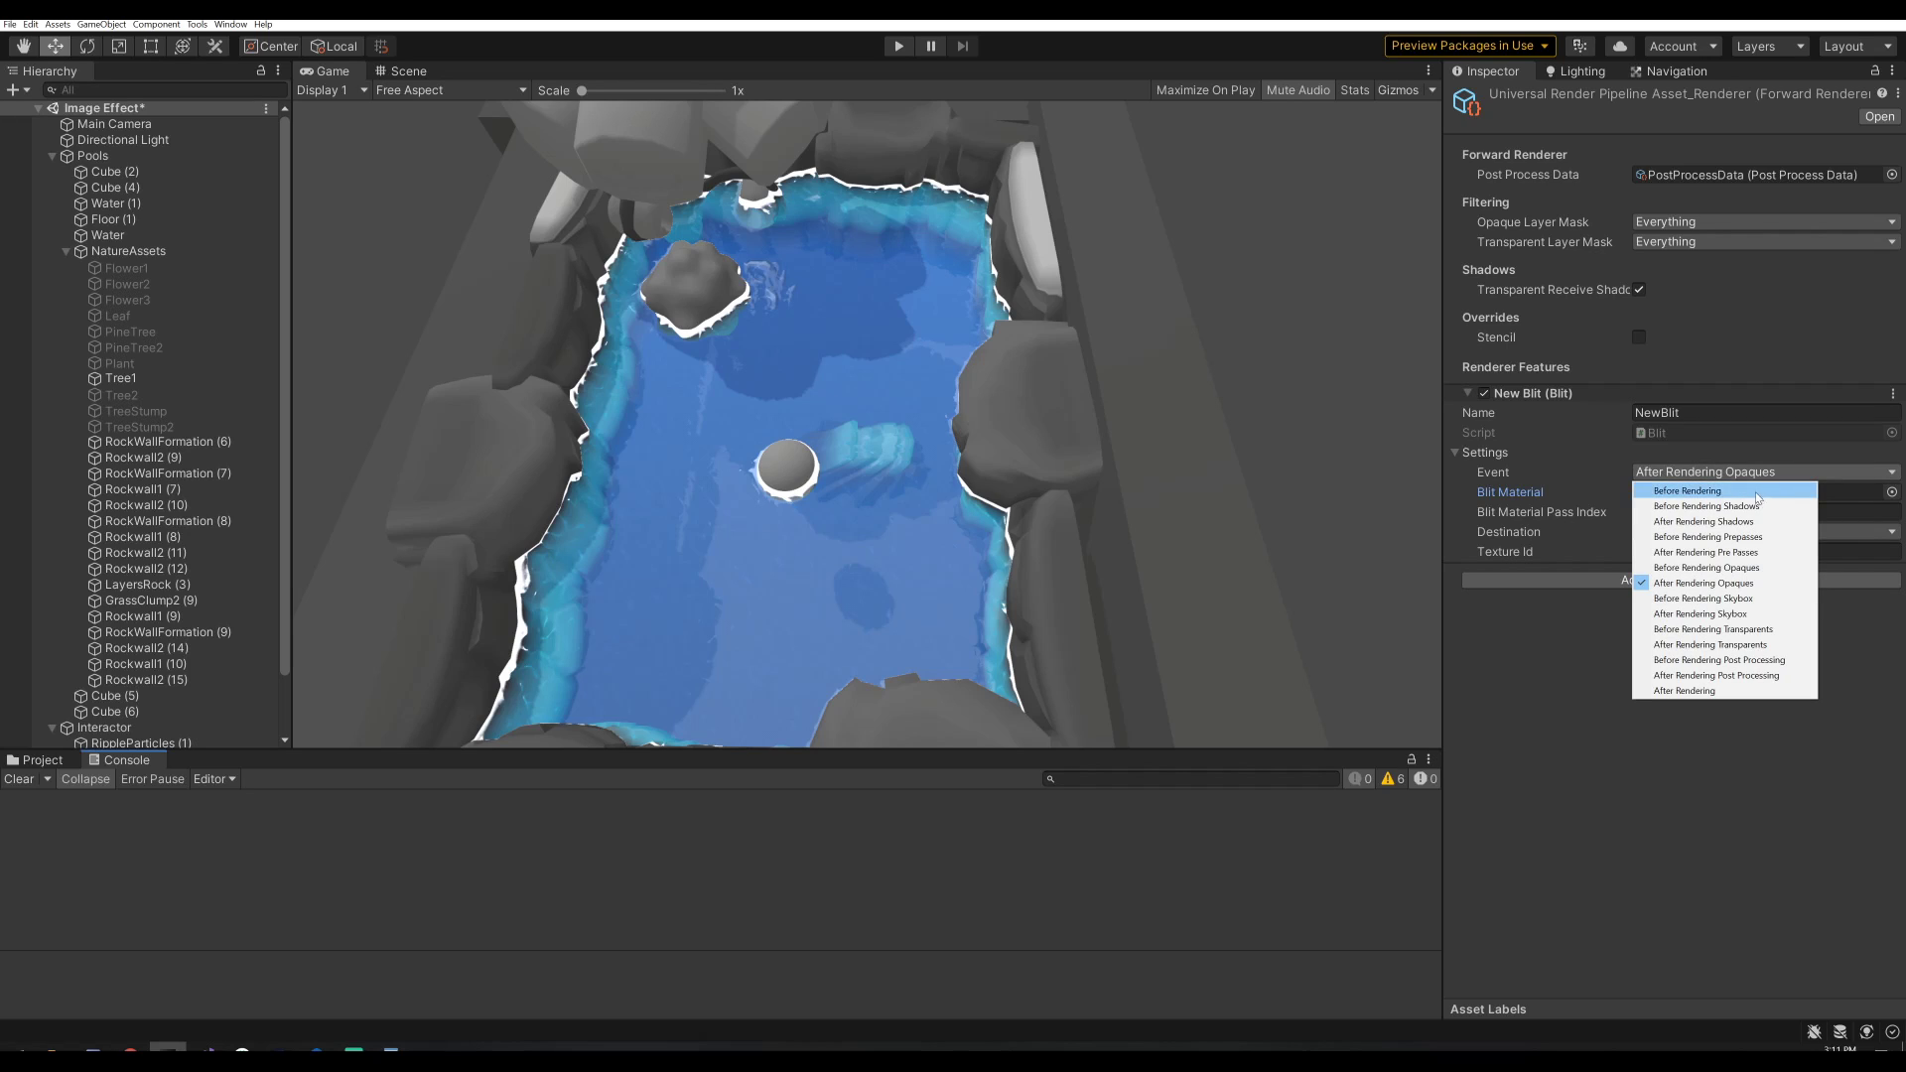
left_click(1706, 645)
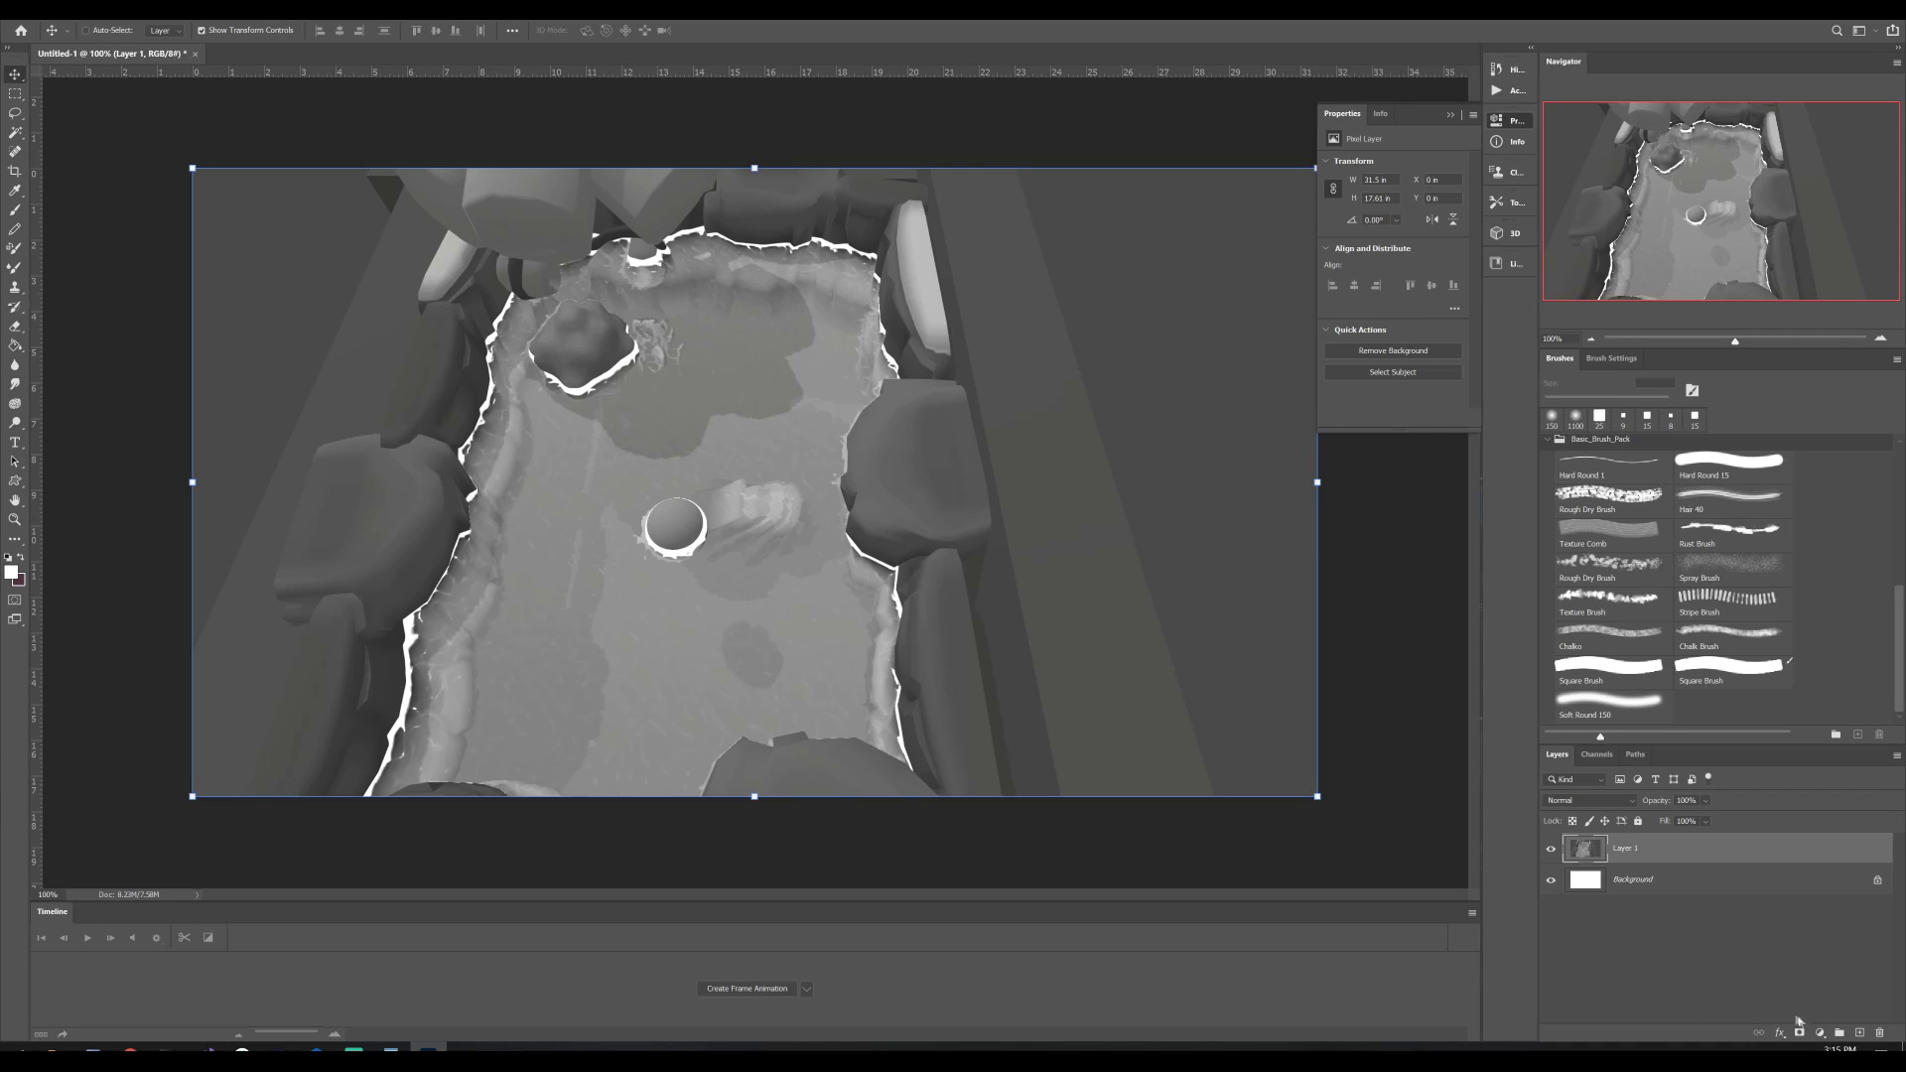
Add a Gradient Map adjustment layer using the pink preset with Reverse ticked.
left_click(1821, 1034)
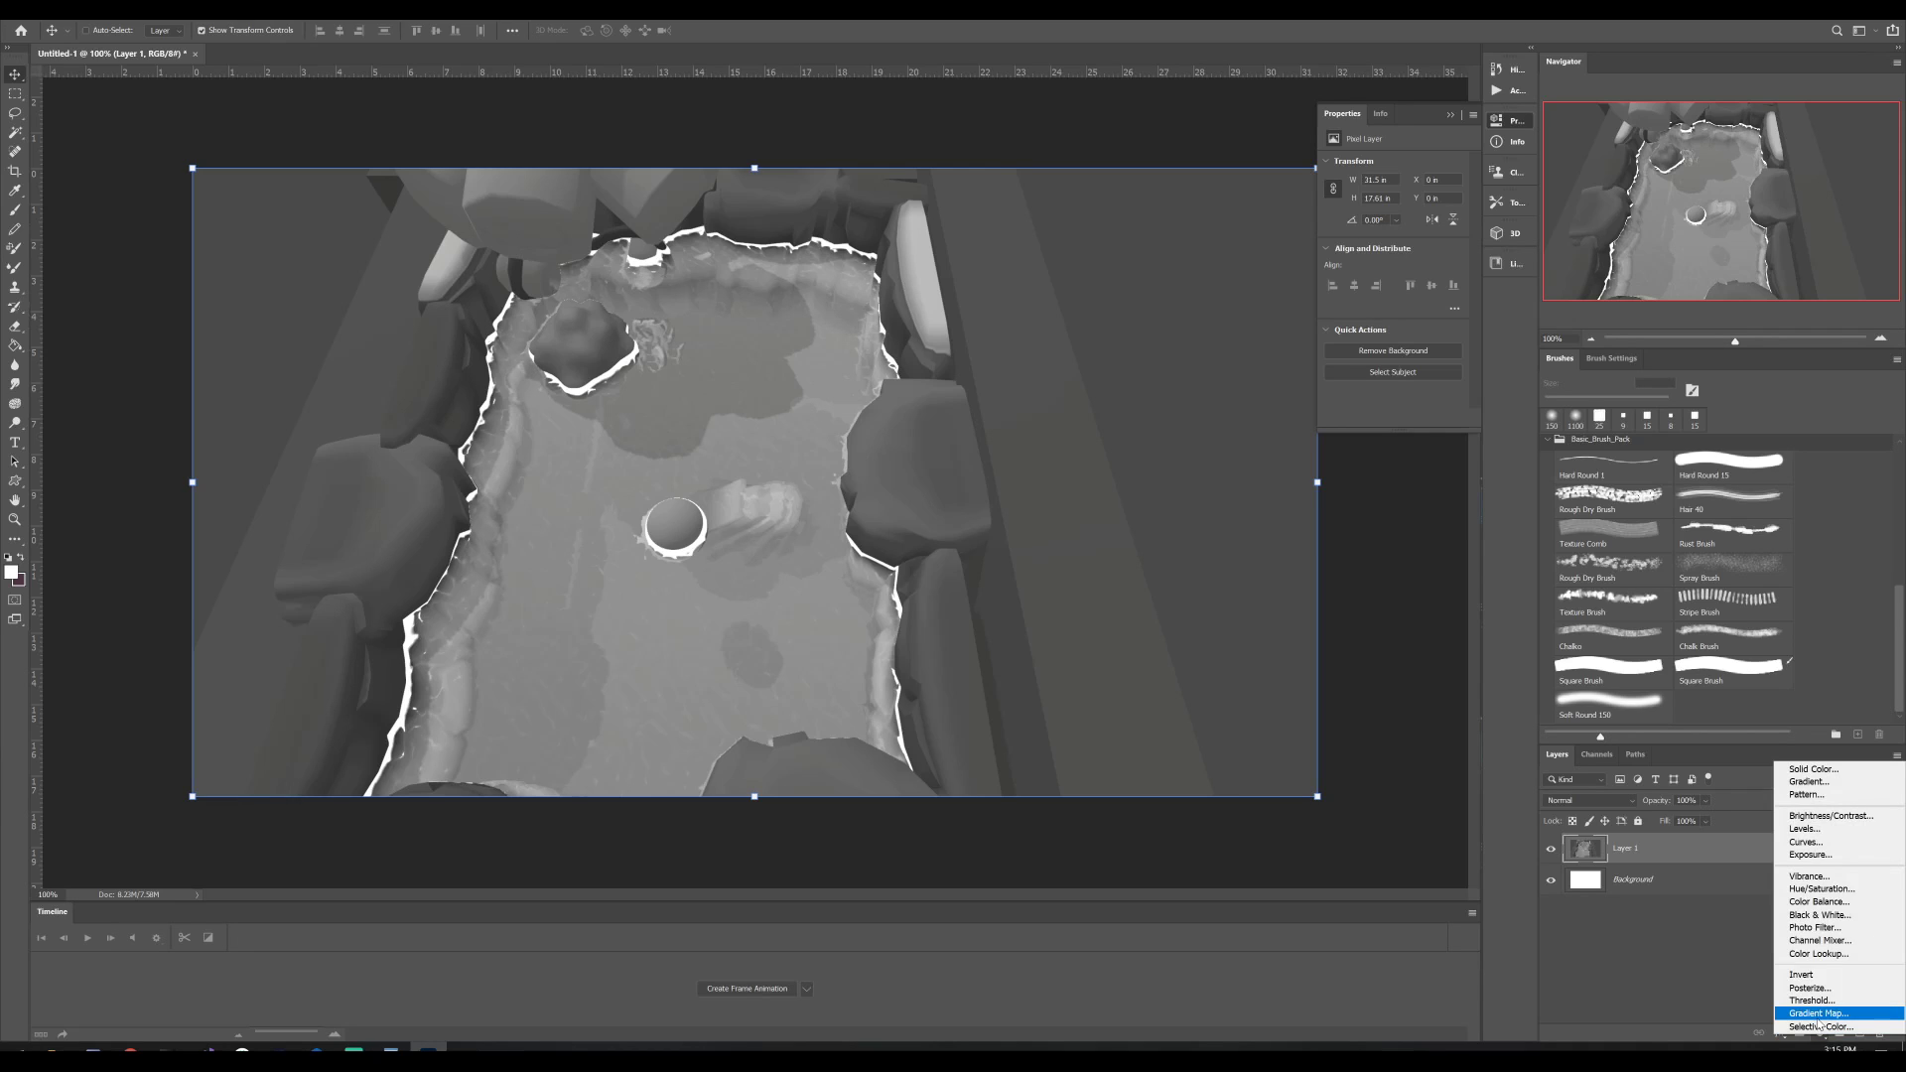
left_click(1820, 1016)
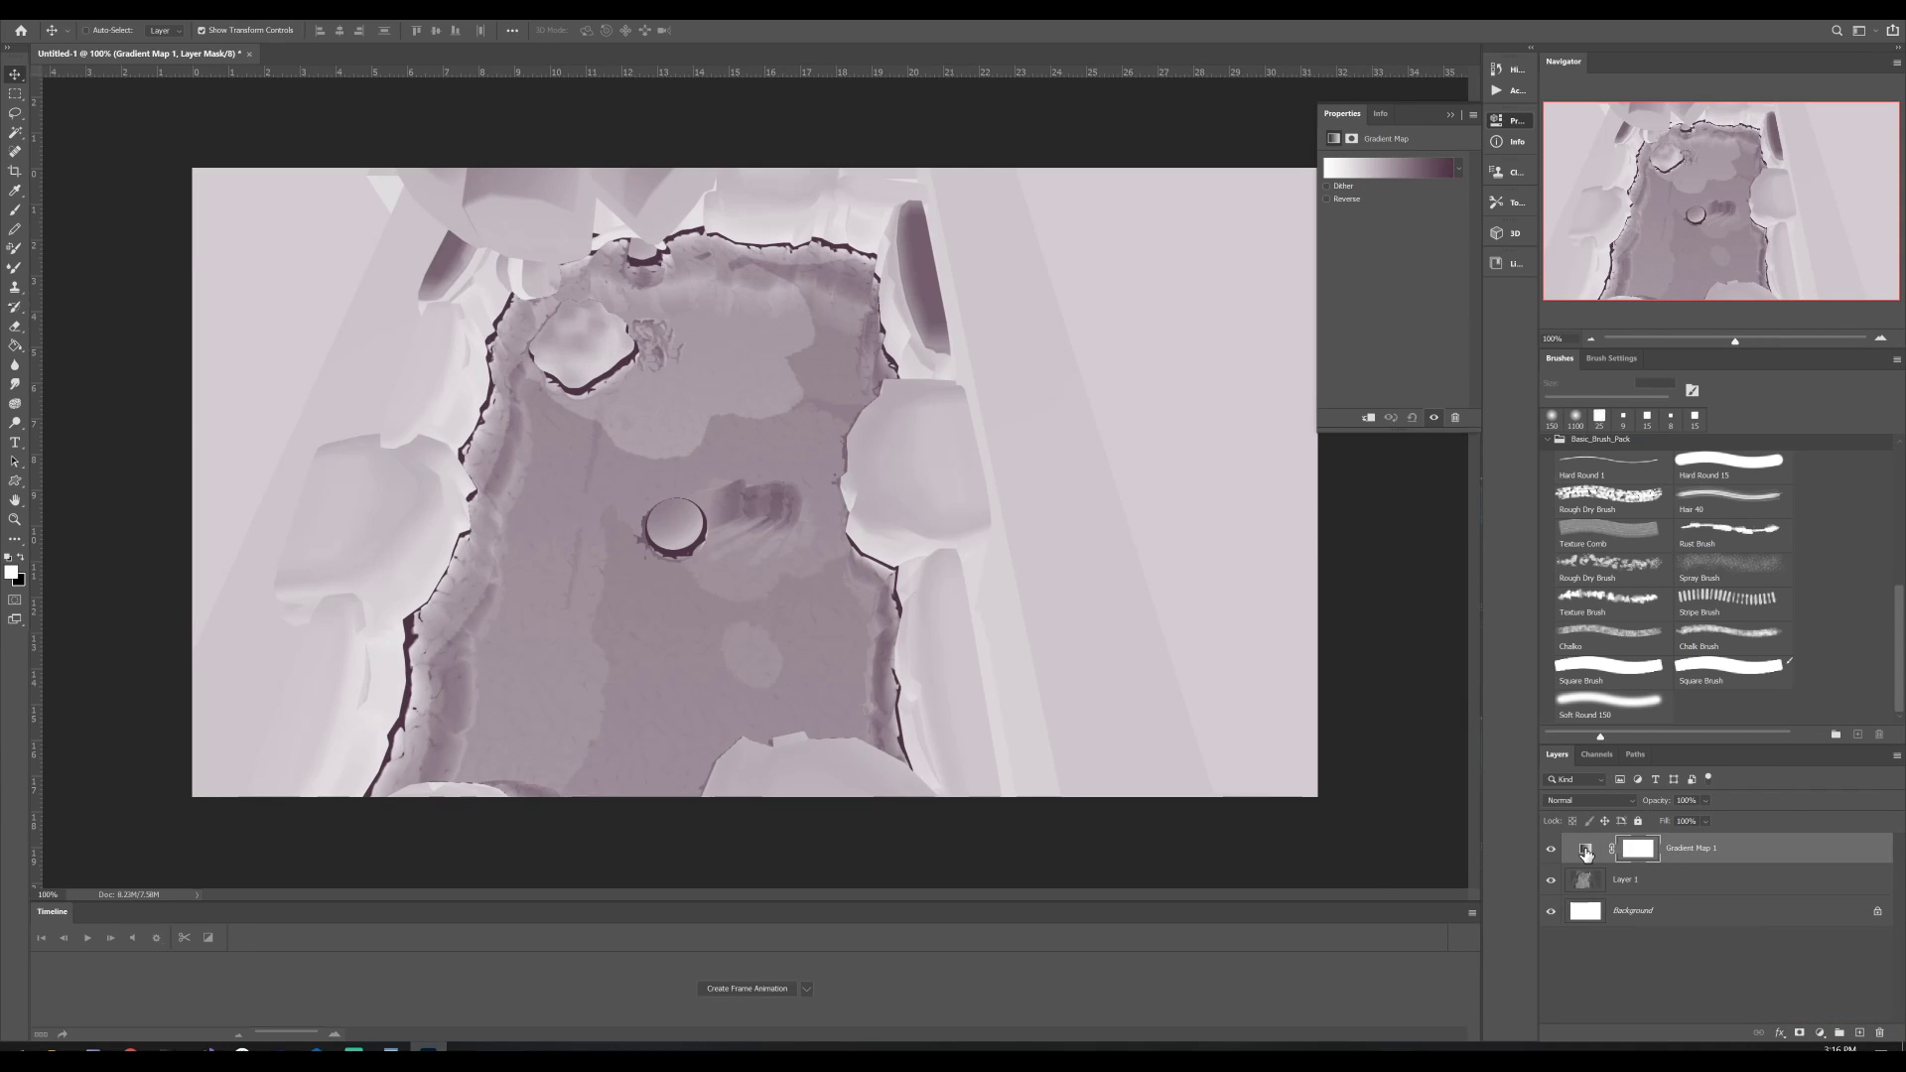
left_click(1586, 850)
left_click(1457, 170)
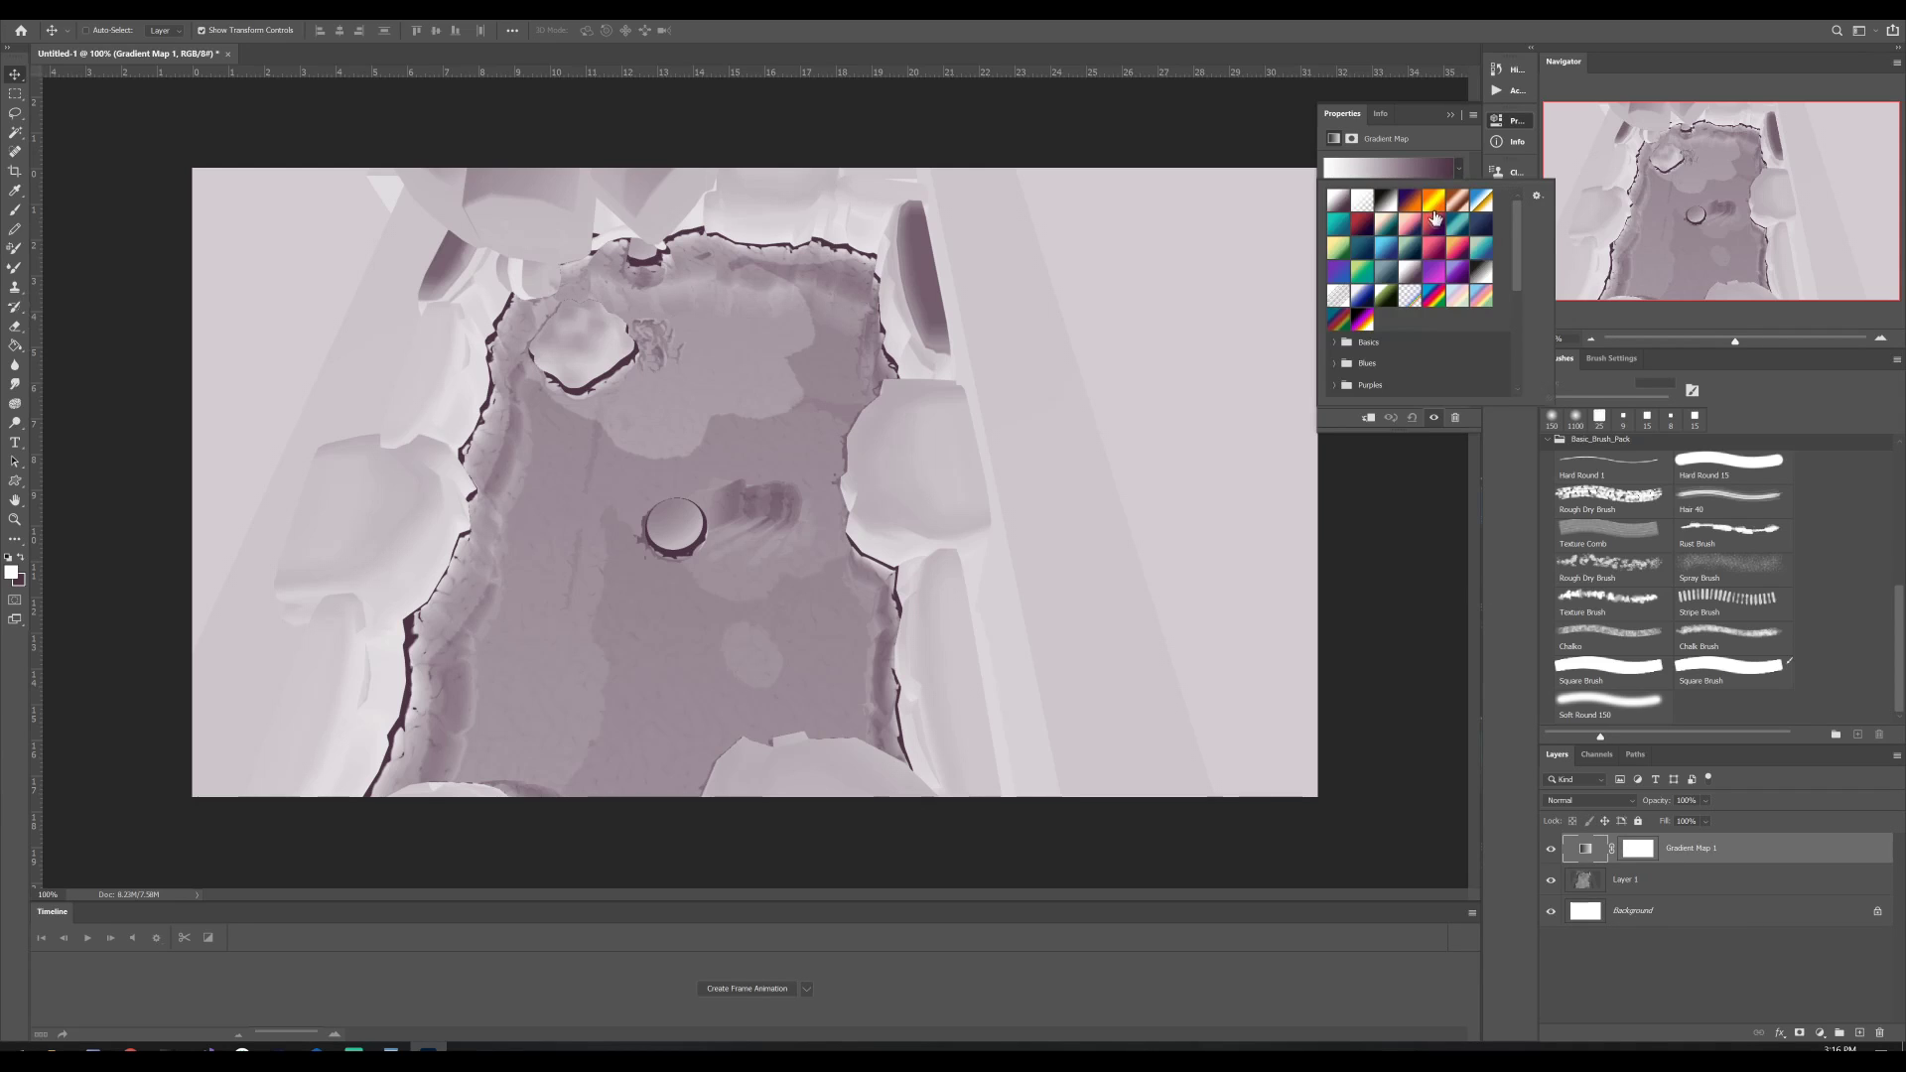
left_click(1433, 249)
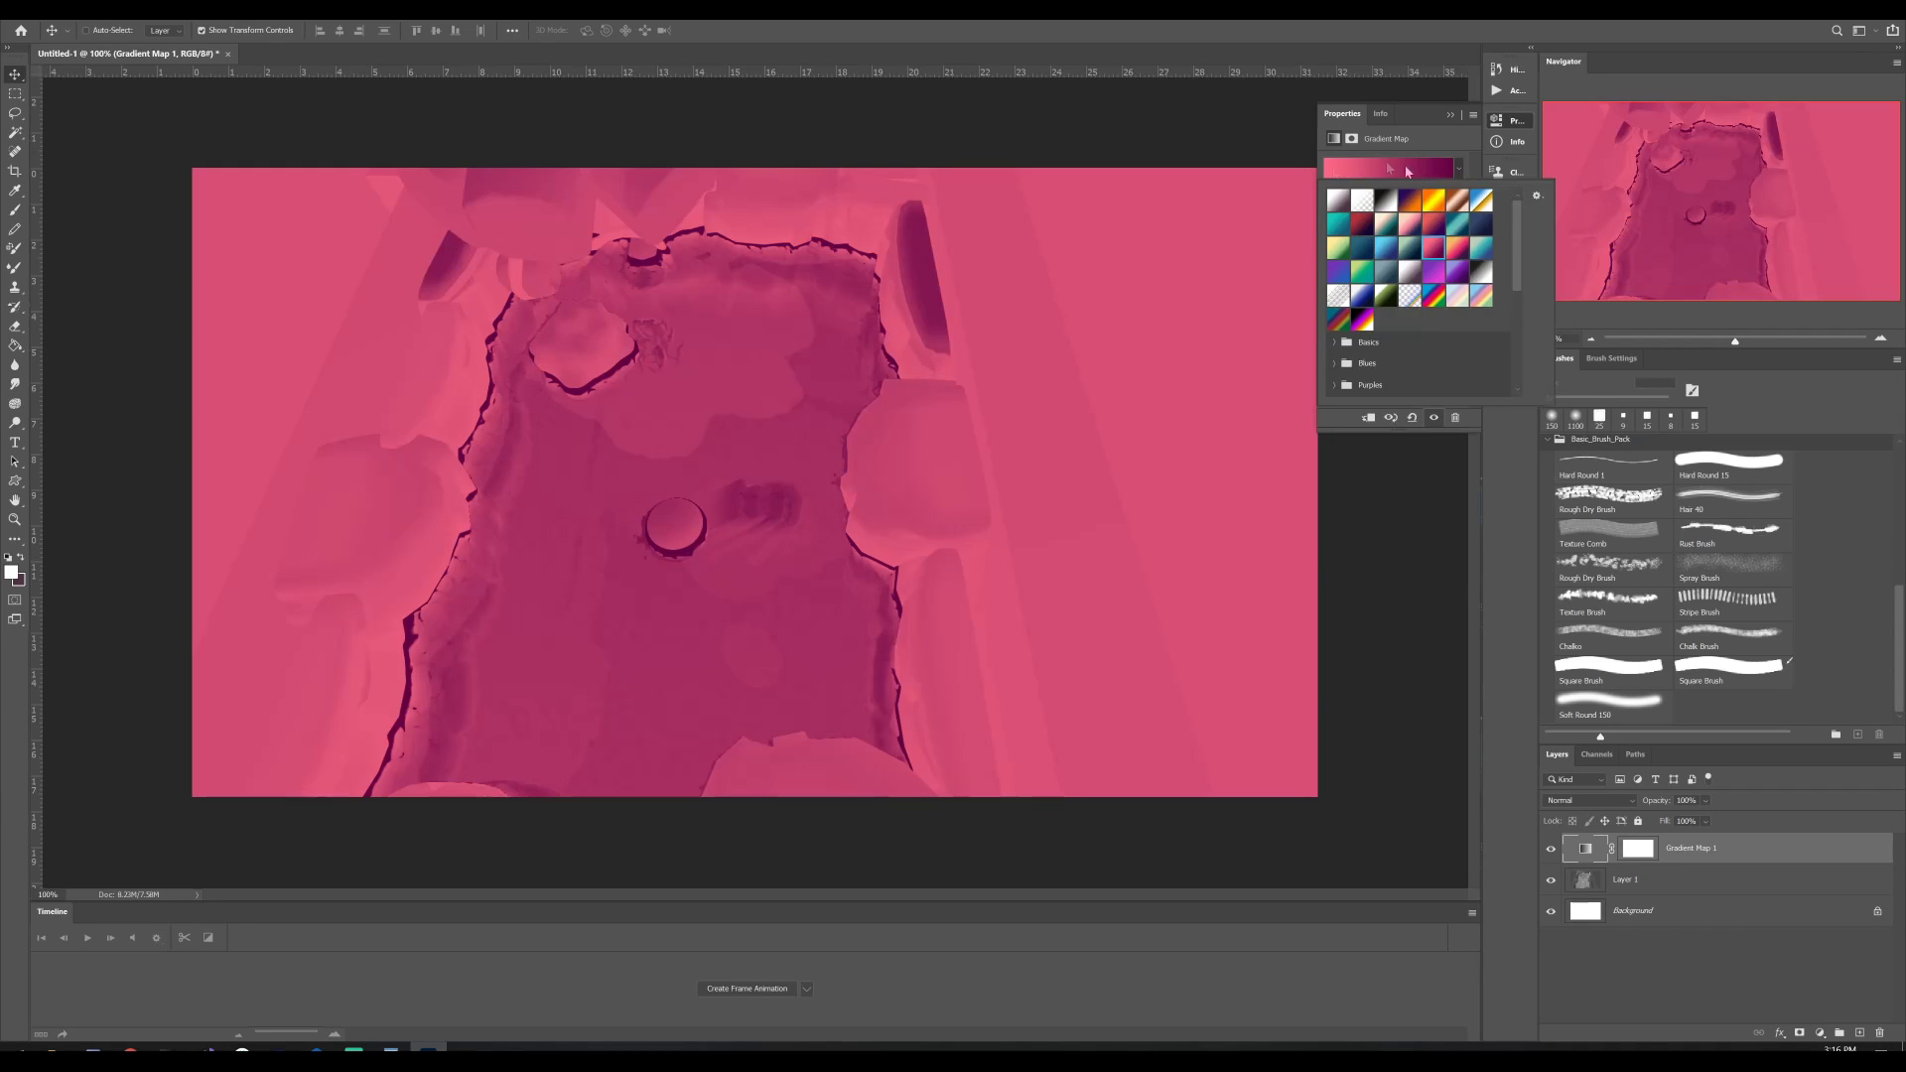
left_click(1447, 139)
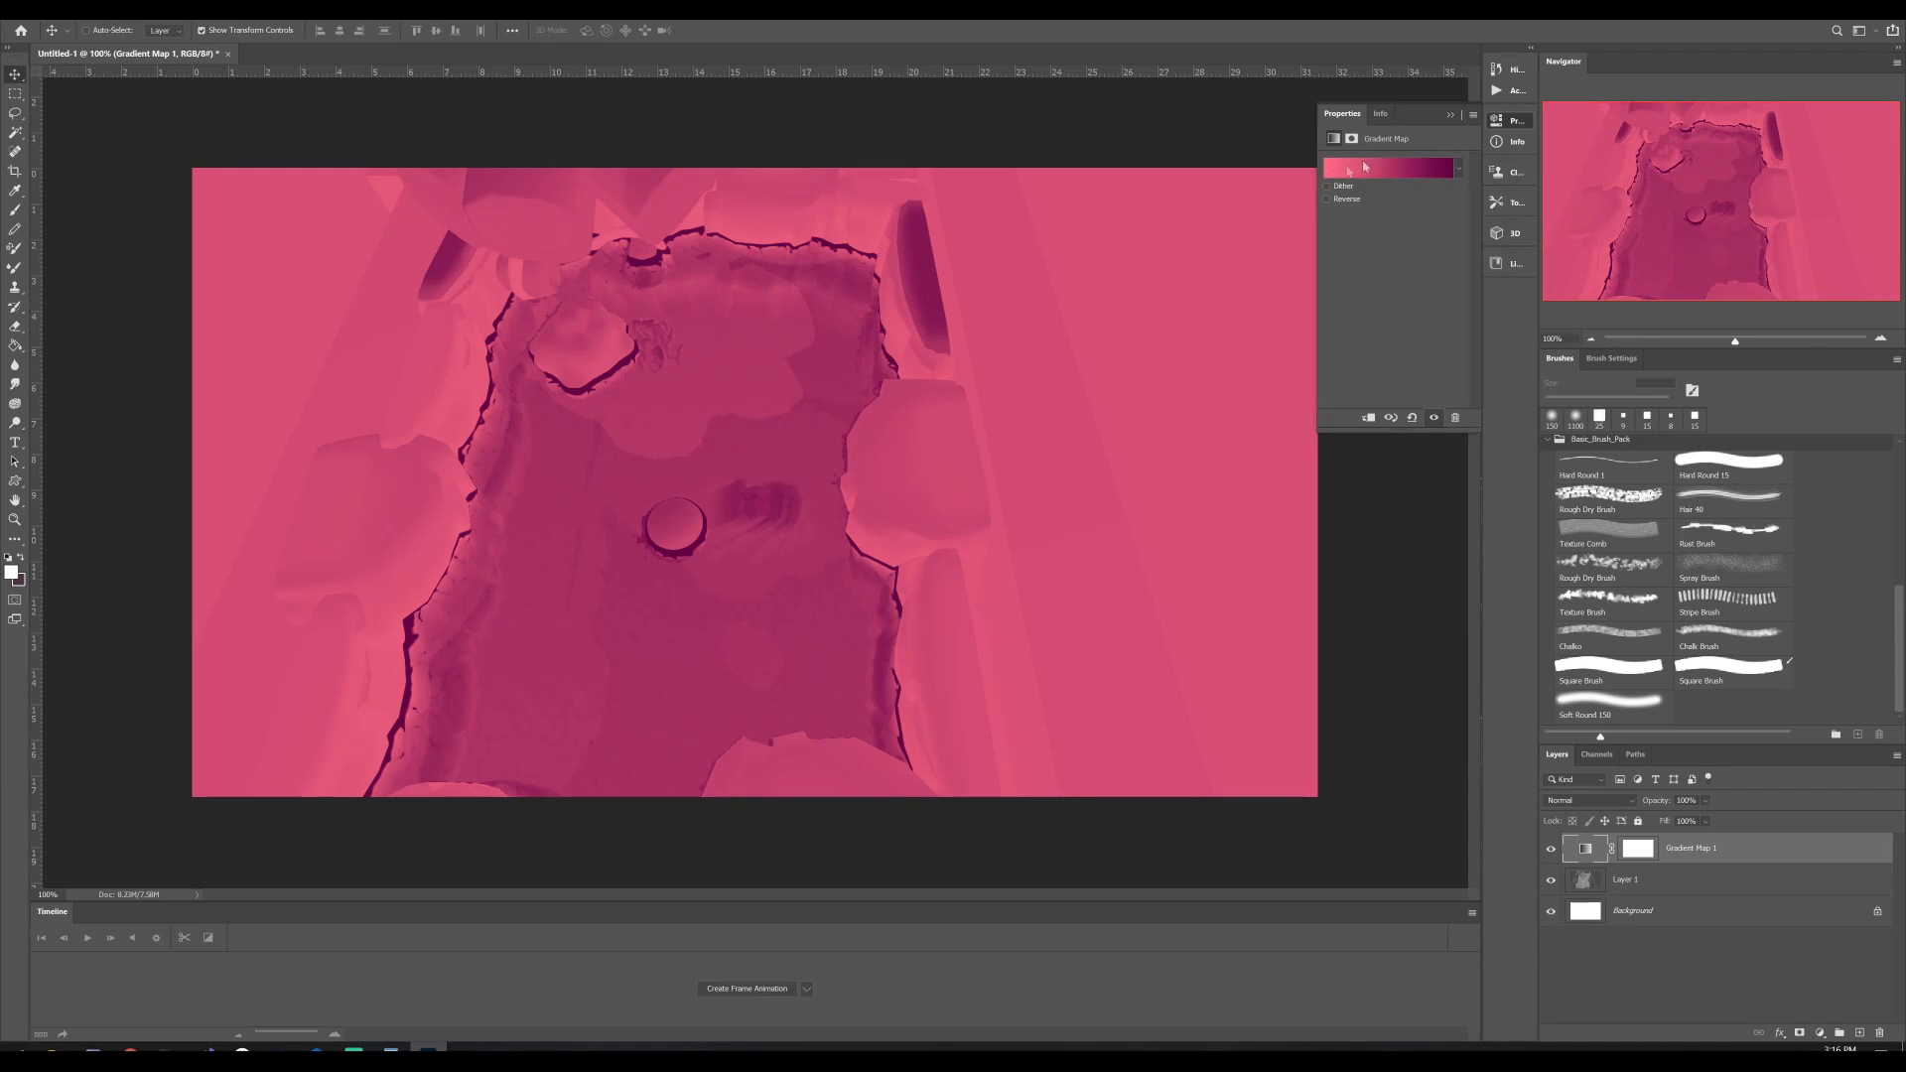
left_click(1328, 200)
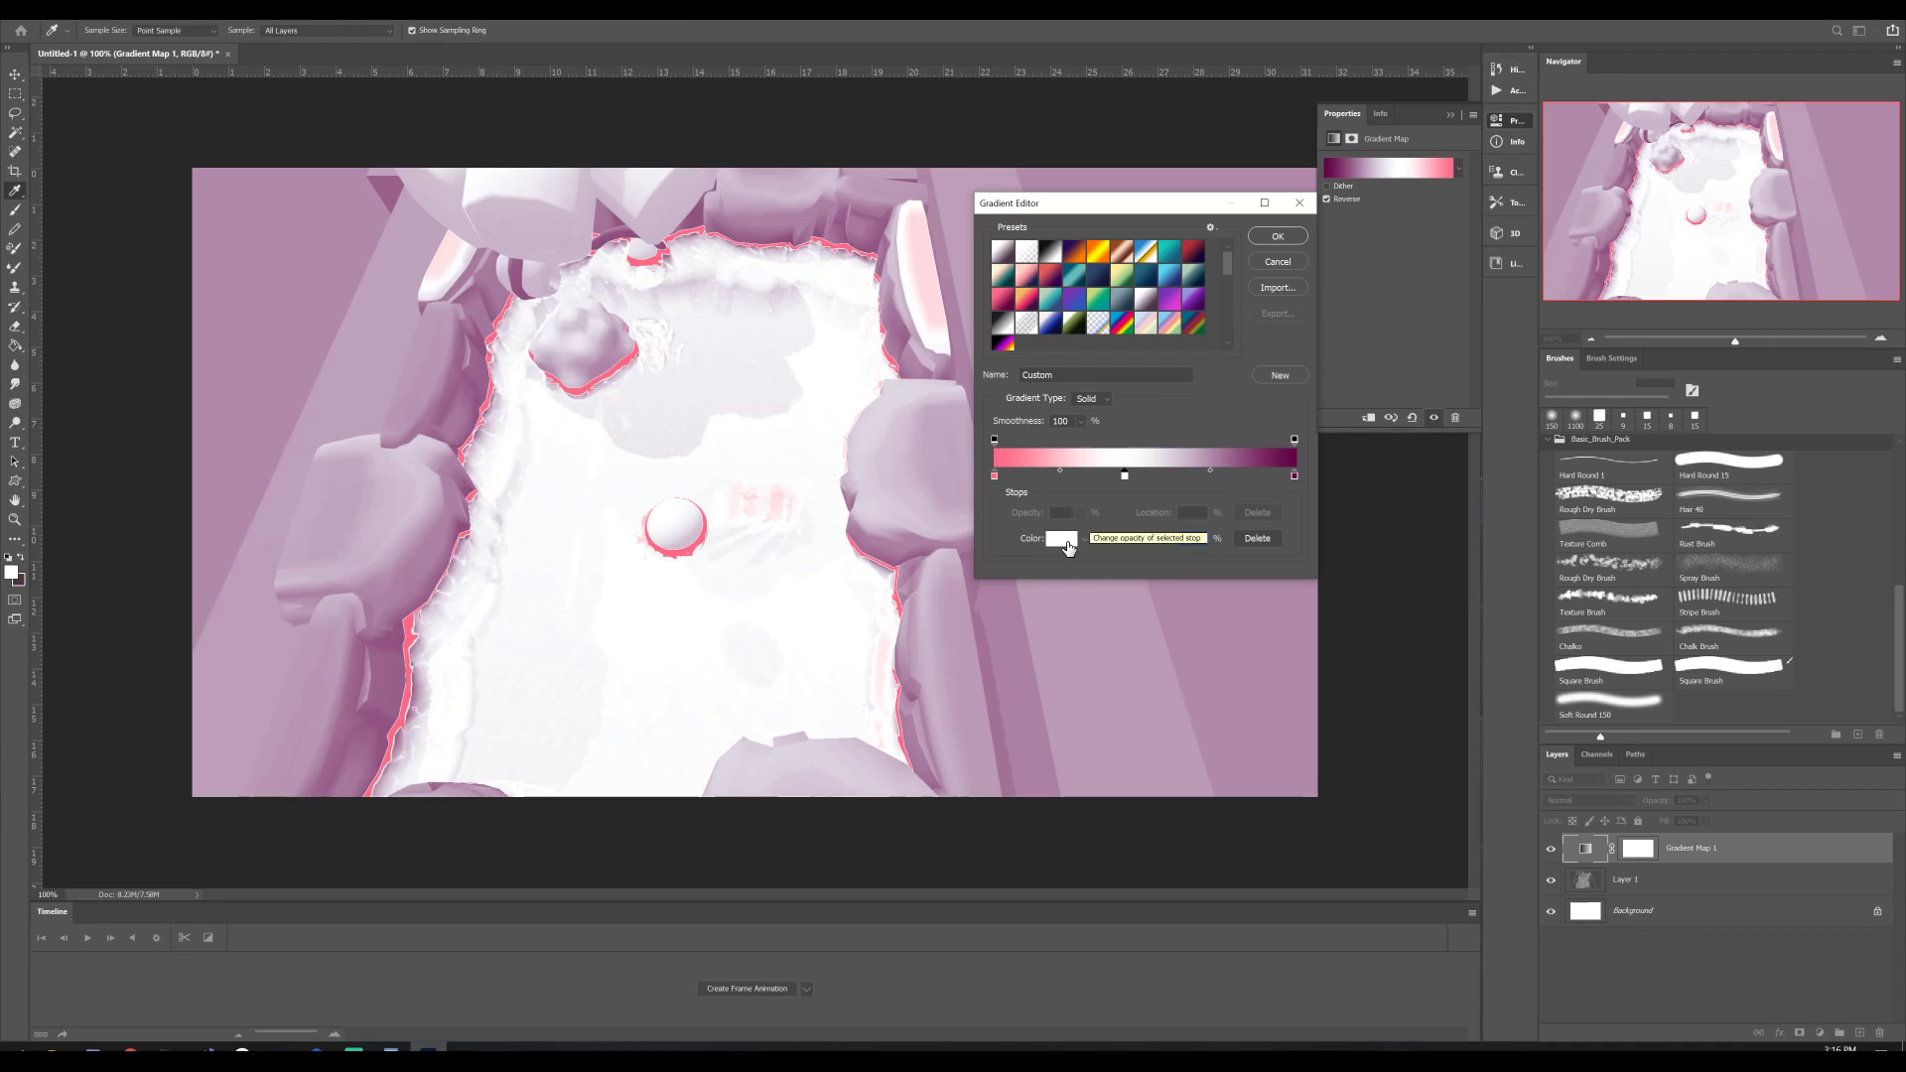
Set the middle gradient stop to blue #0d34fb, then check the pink and dark purple end stops.
left_click(1060, 538)
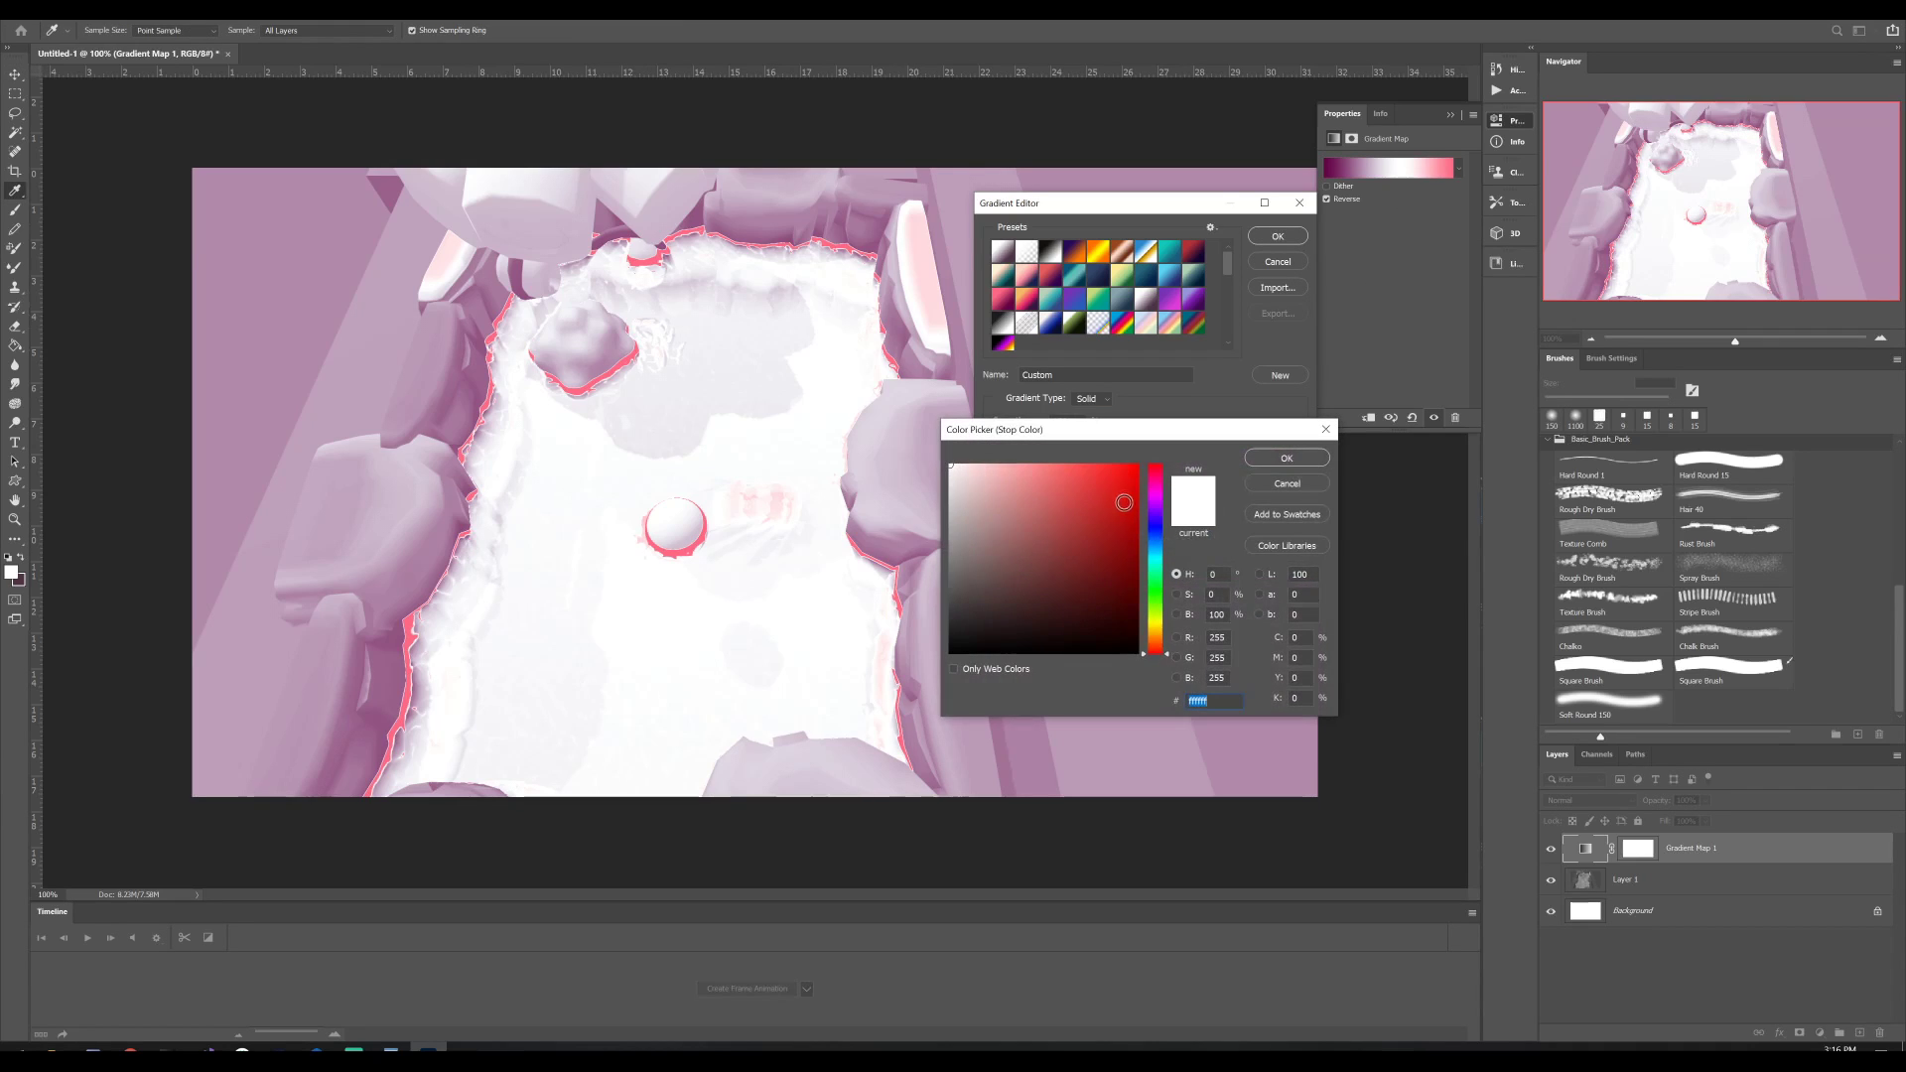
left_click(1155, 533)
left_click(1128, 466)
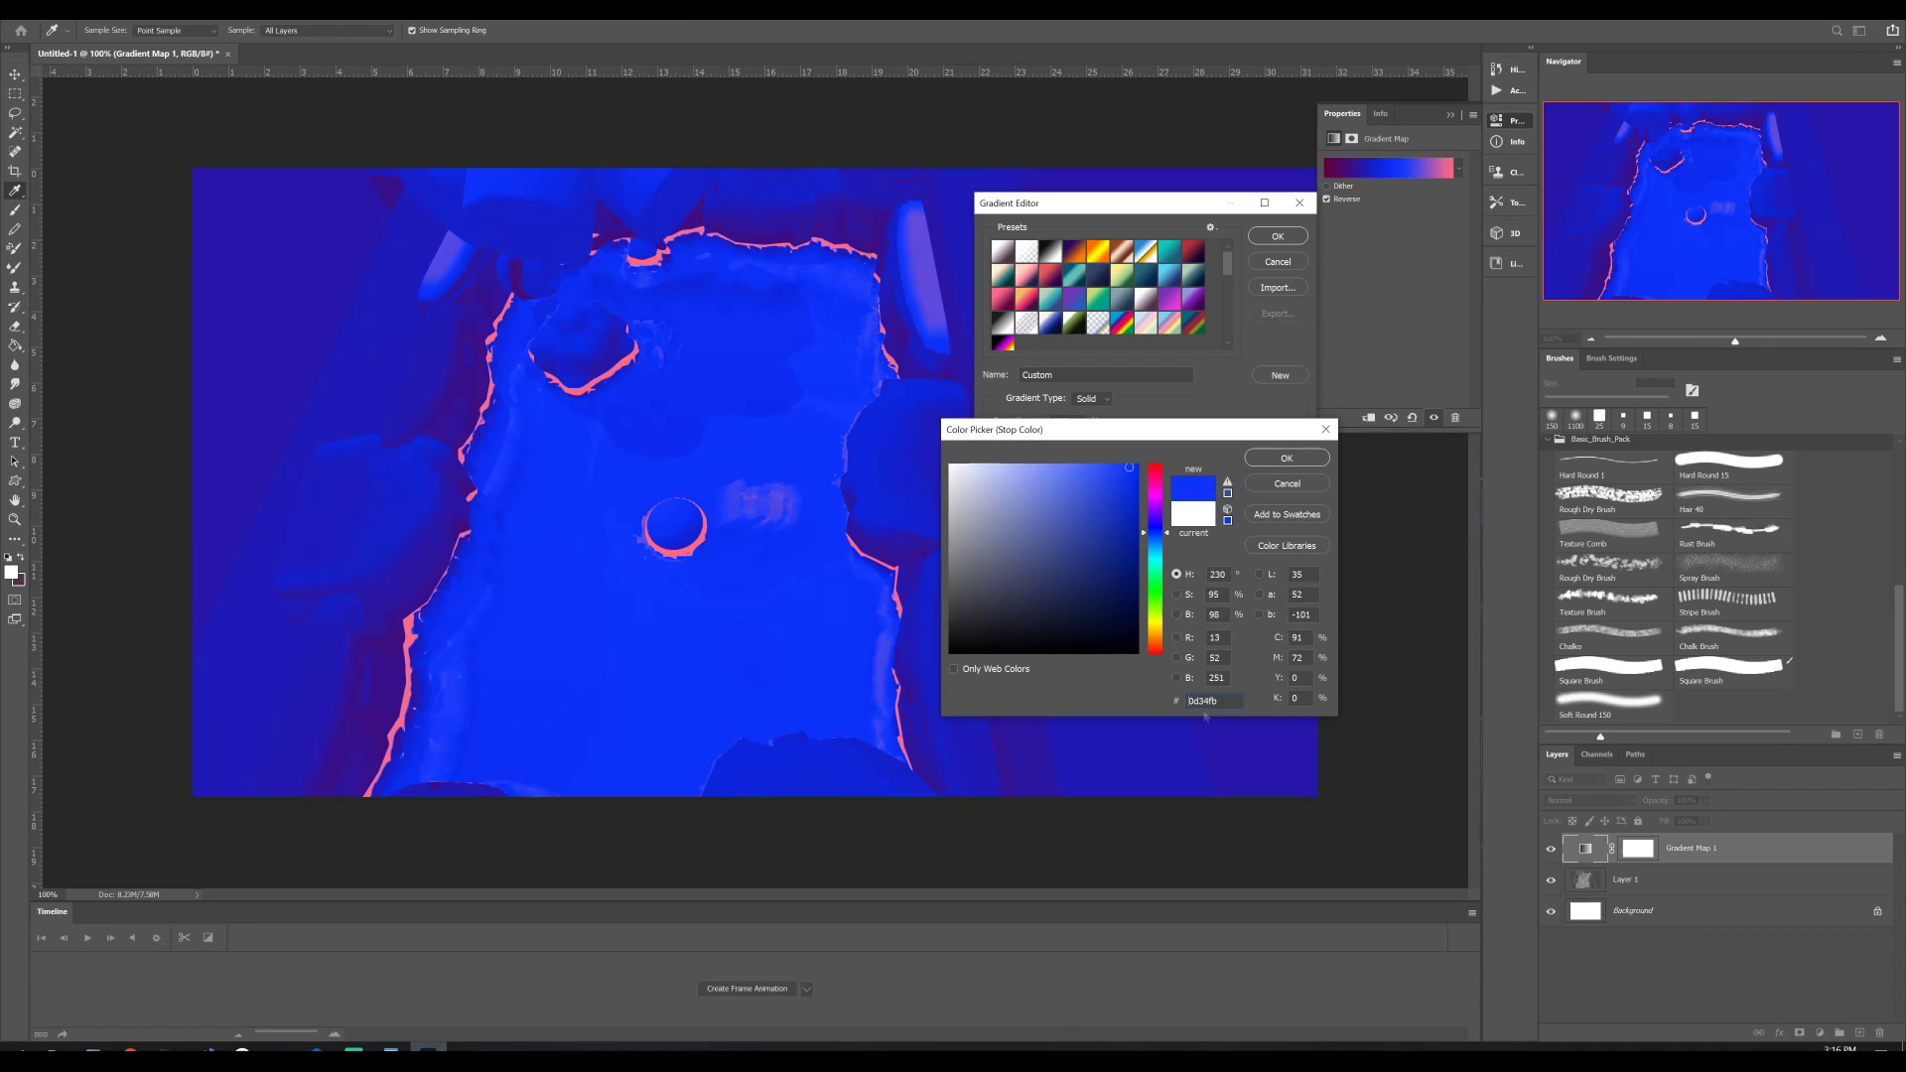
left_click(1282, 458)
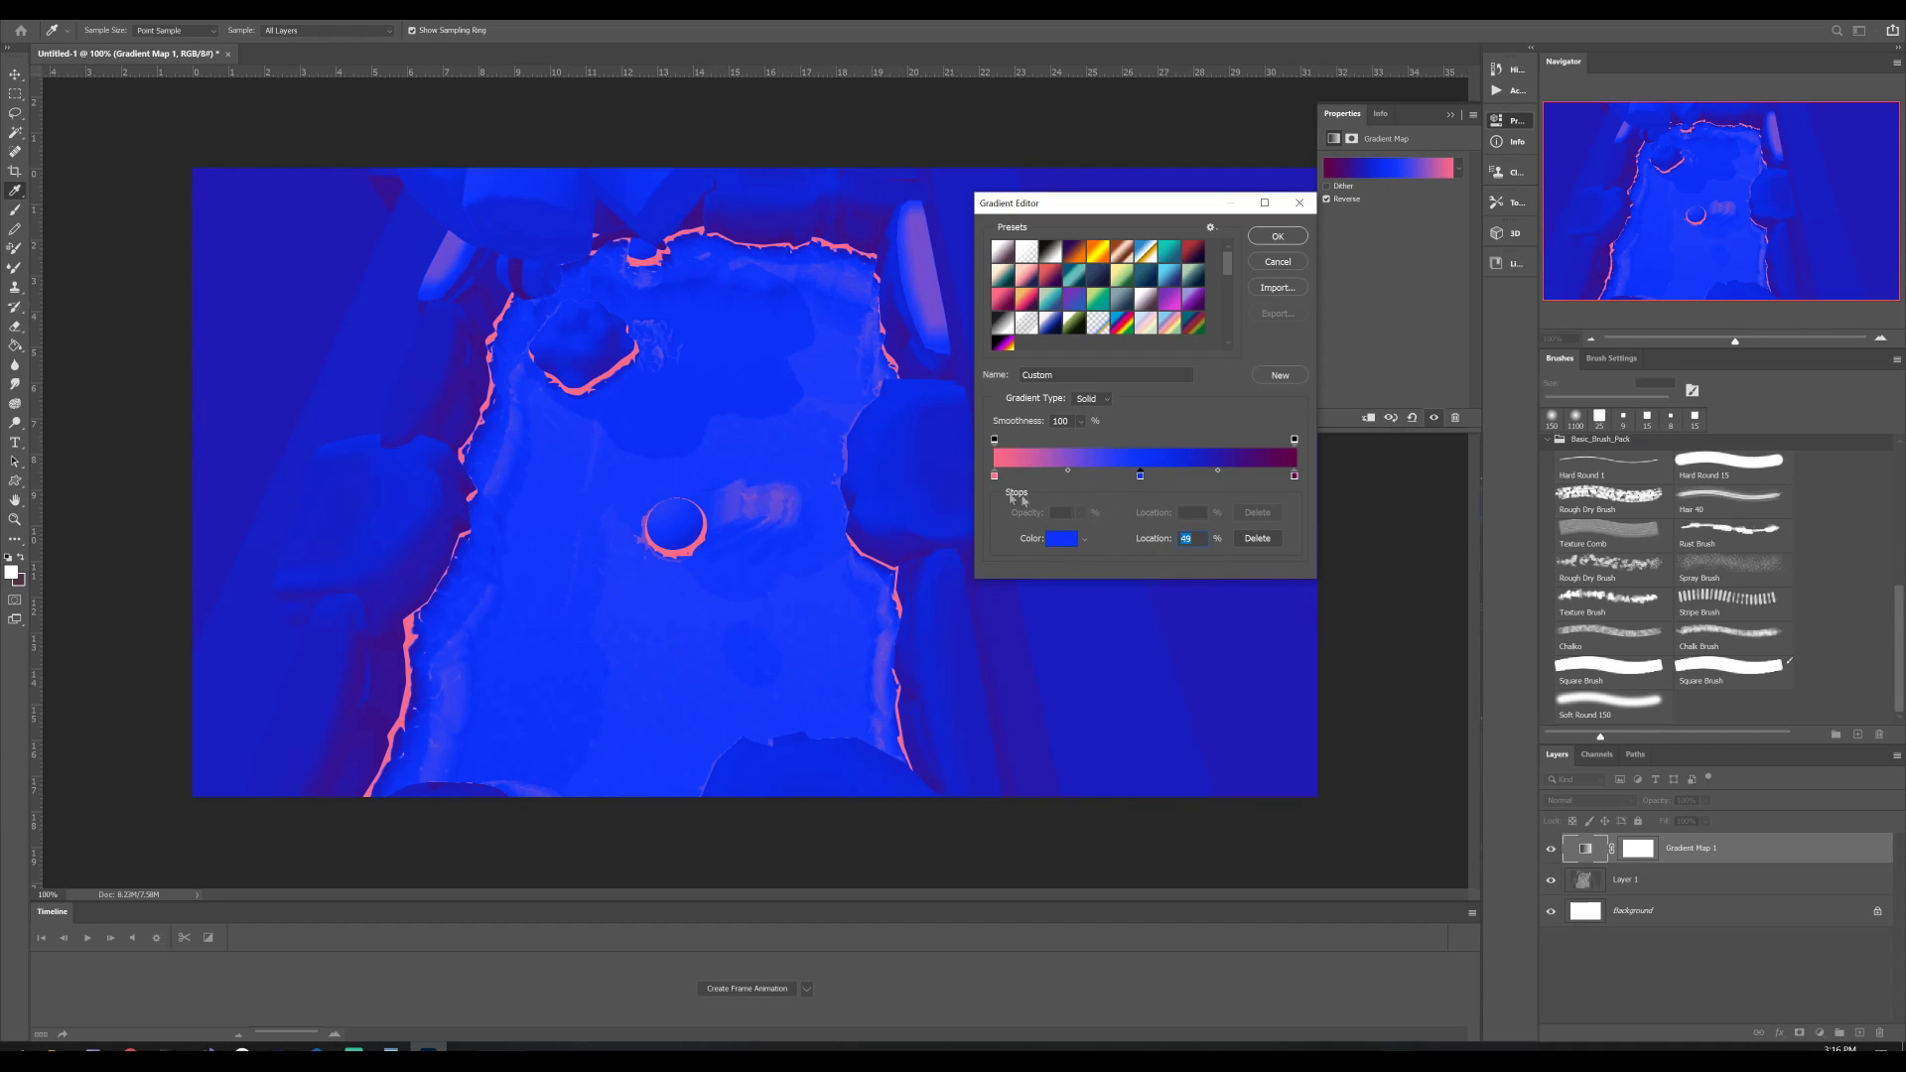
left_click(995, 477)
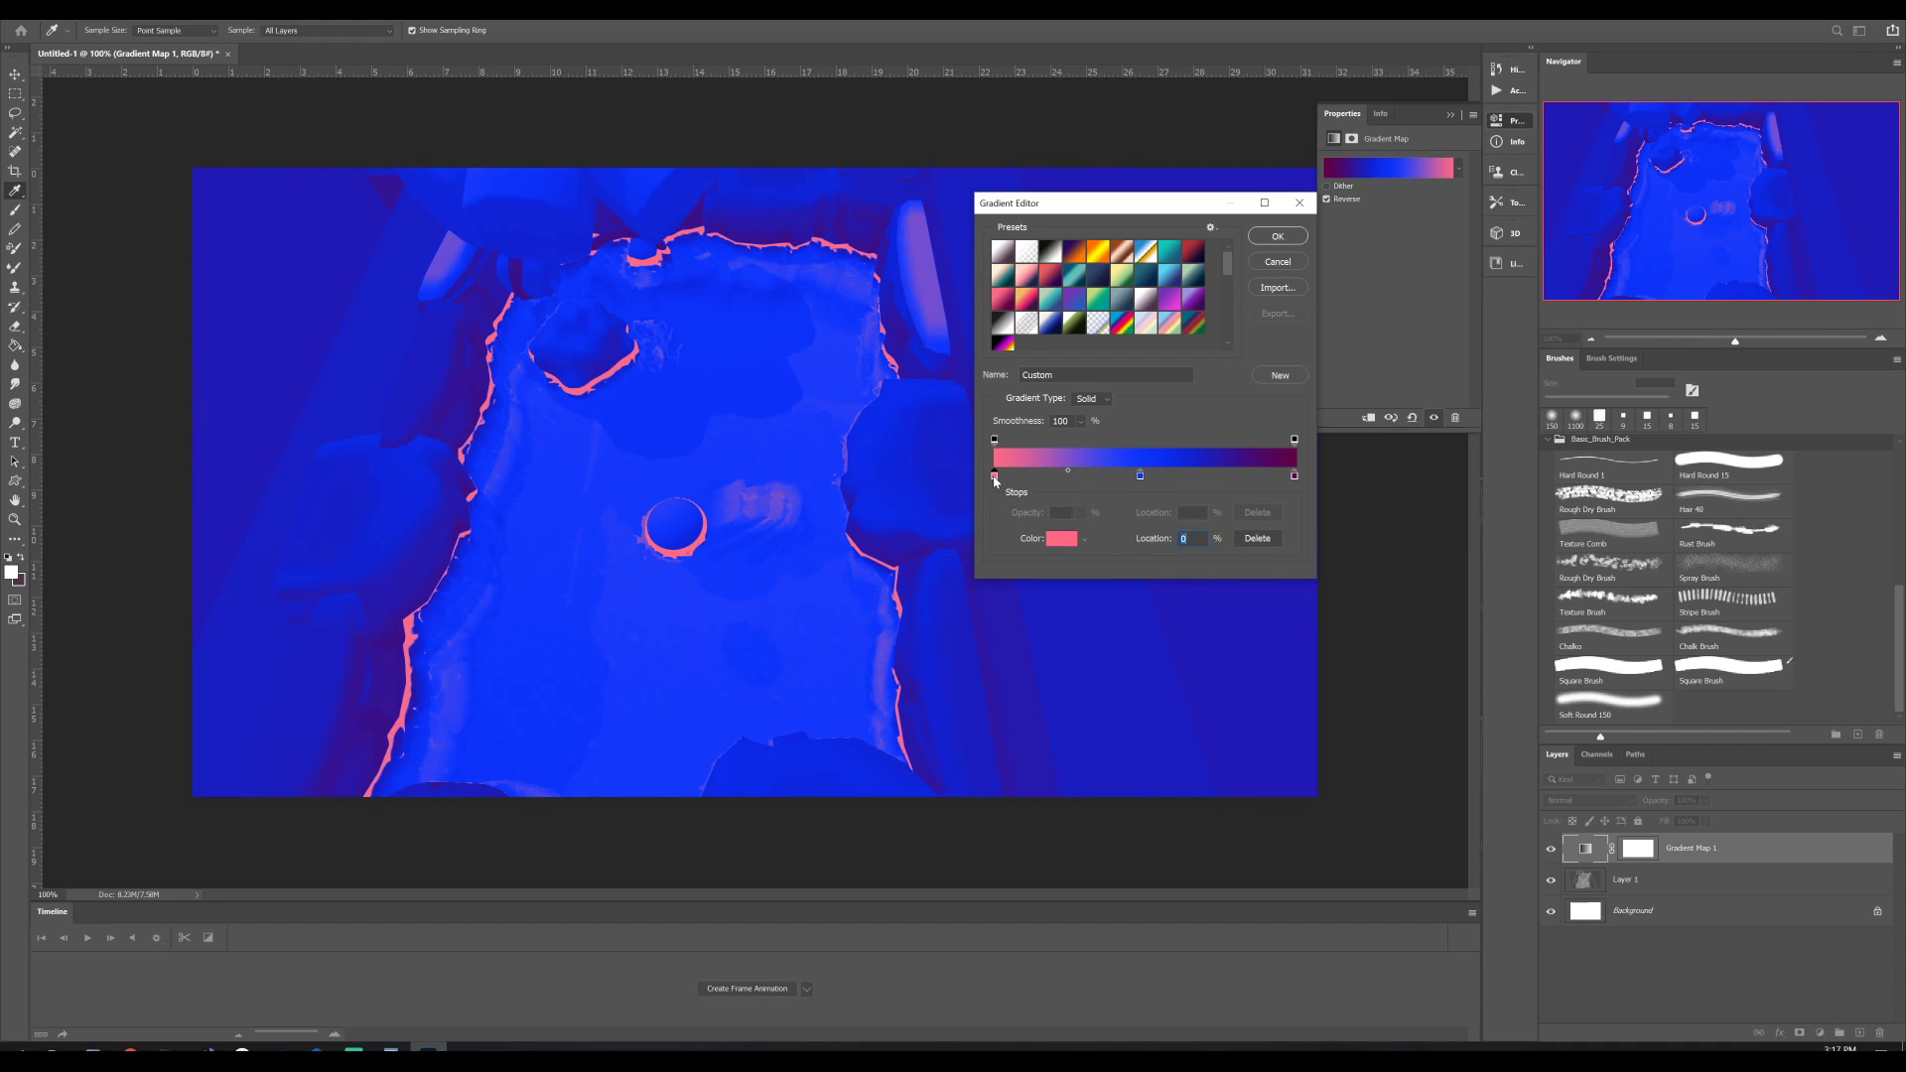
left_click(1293, 475)
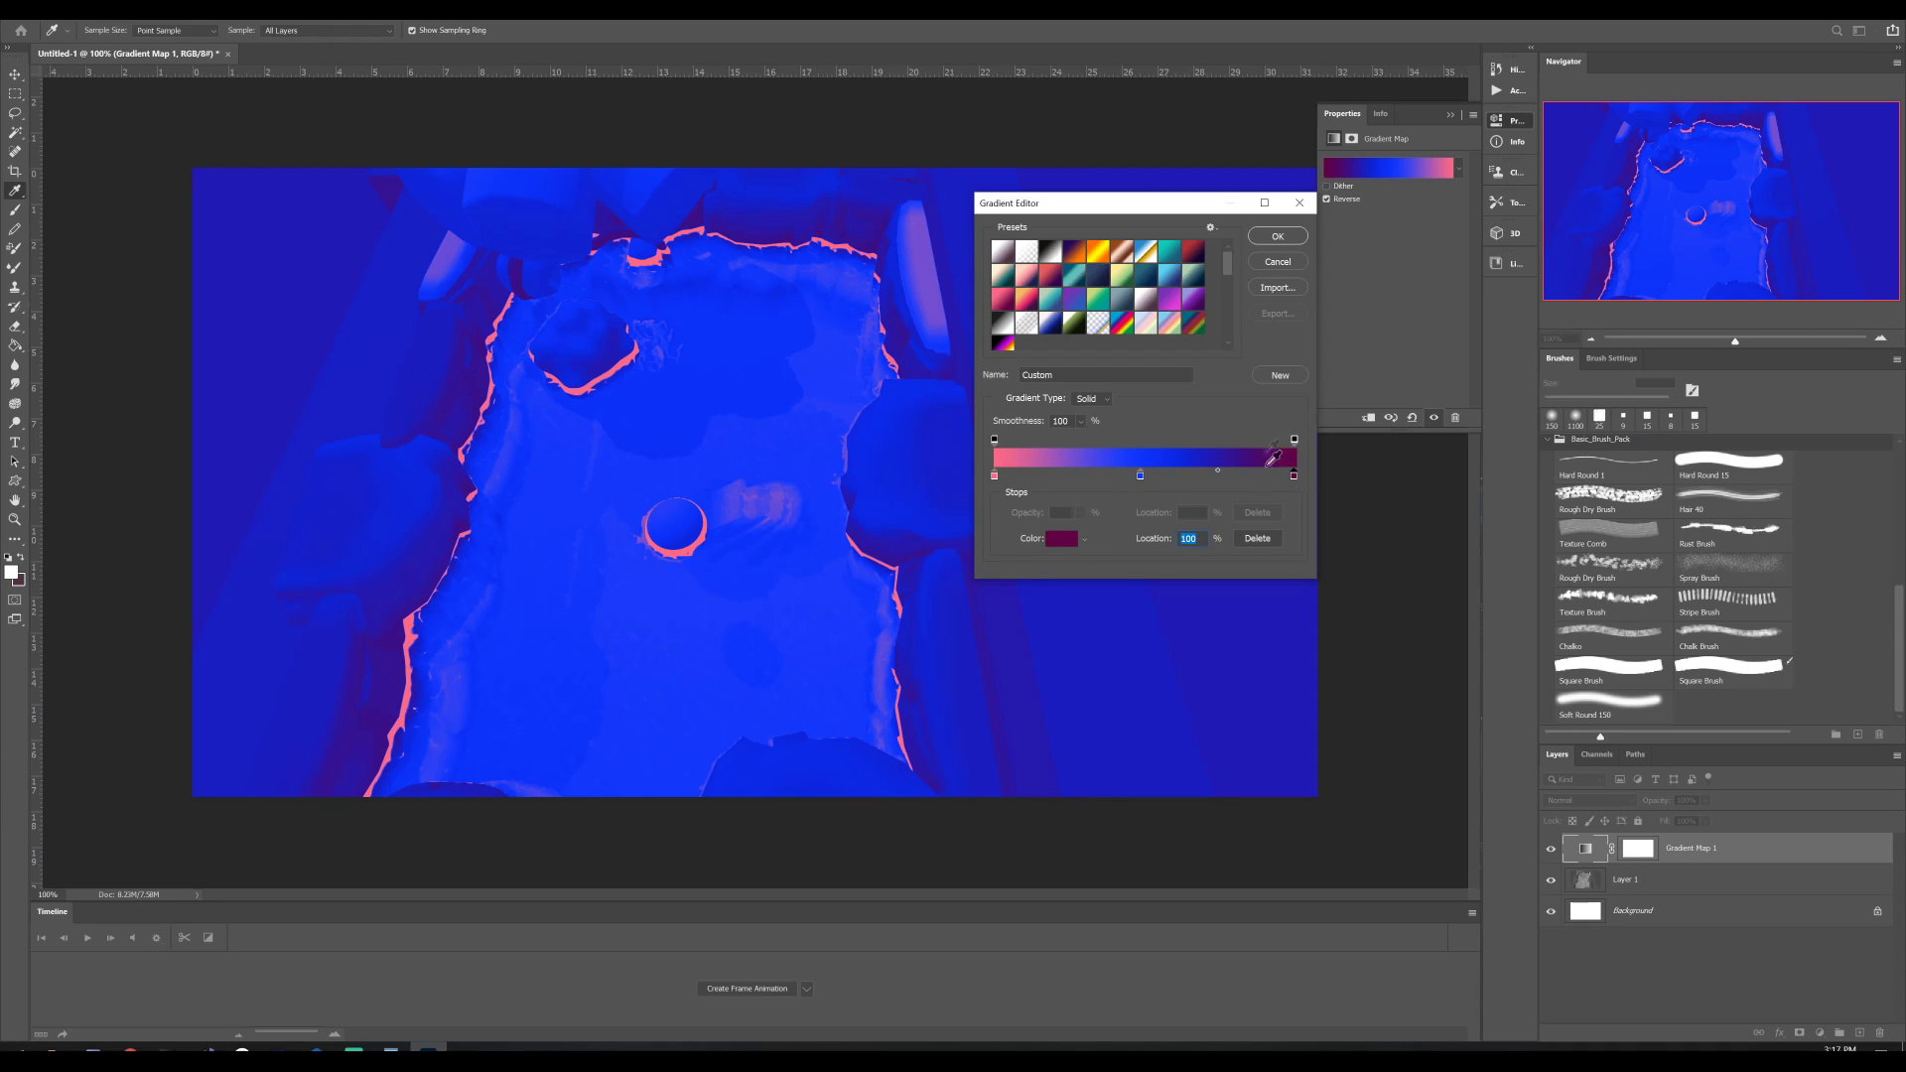